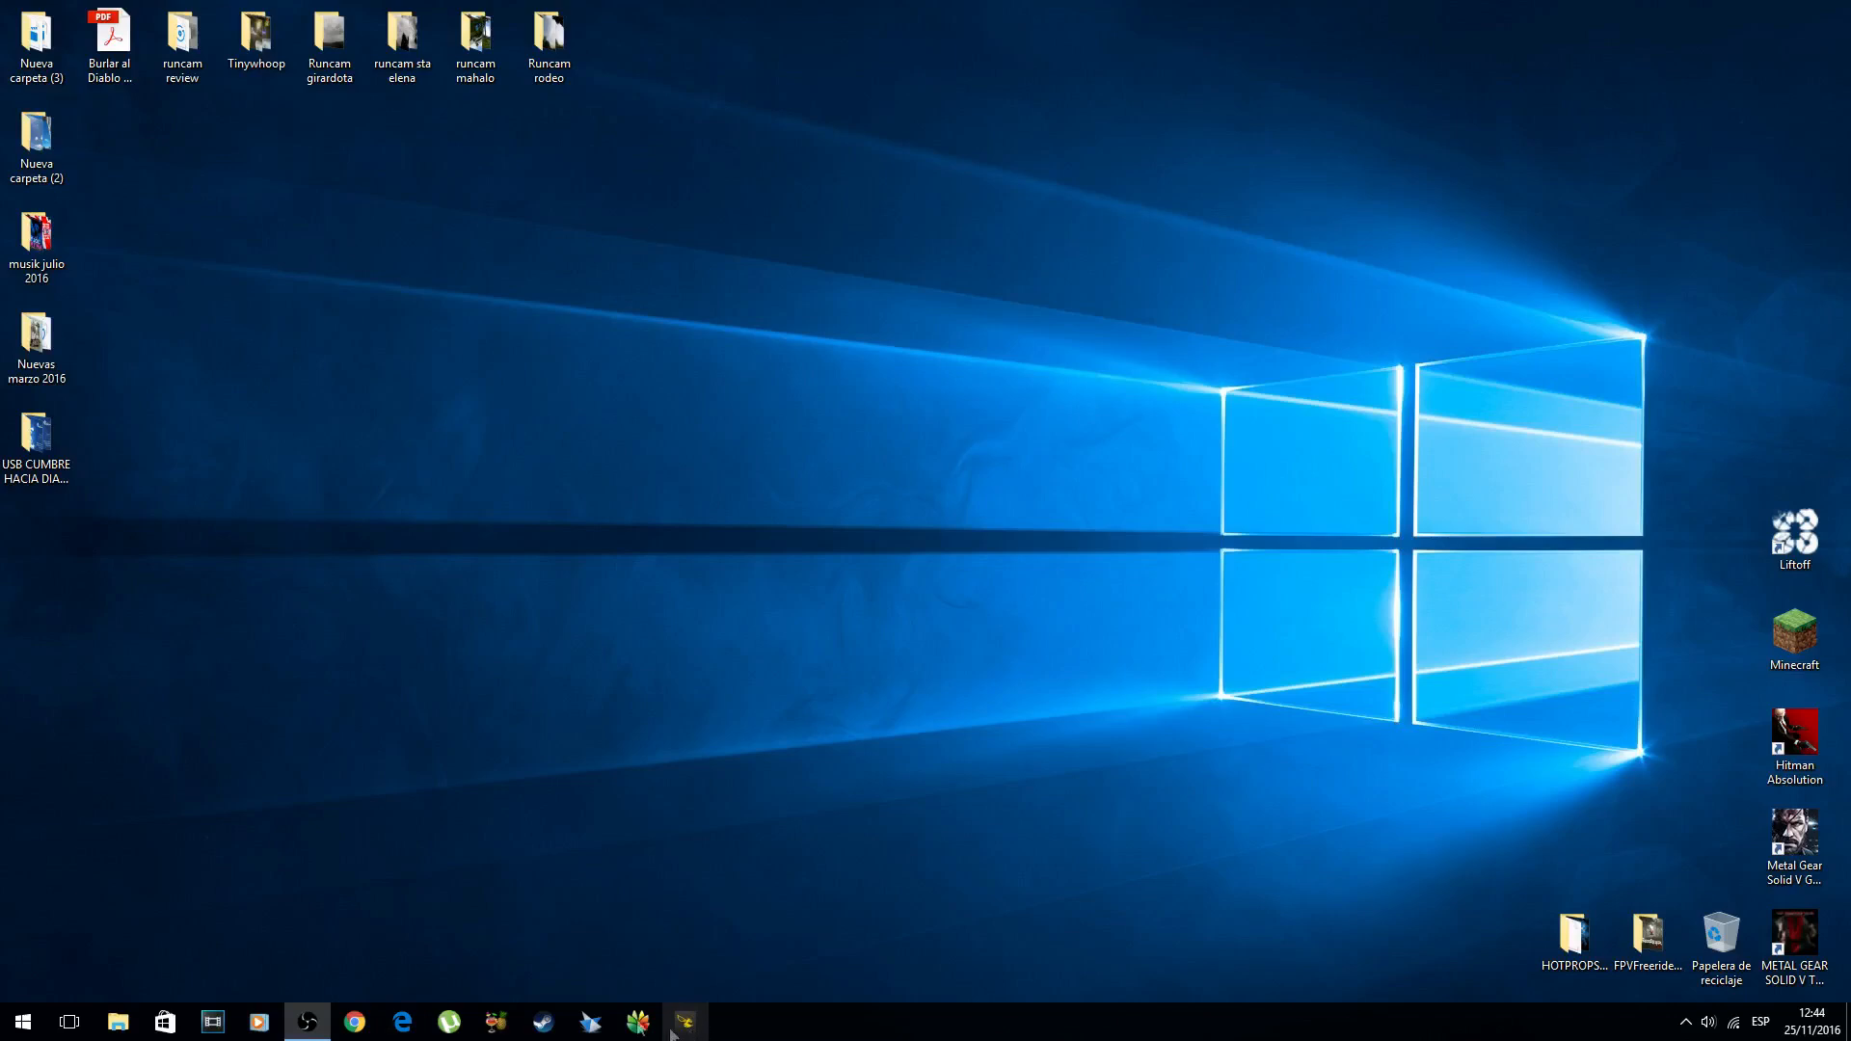
# Open Chrome's apps page to view the installed Betaflight and Cleanflight apps, and close the browser
pyautogui.click(354, 1024)
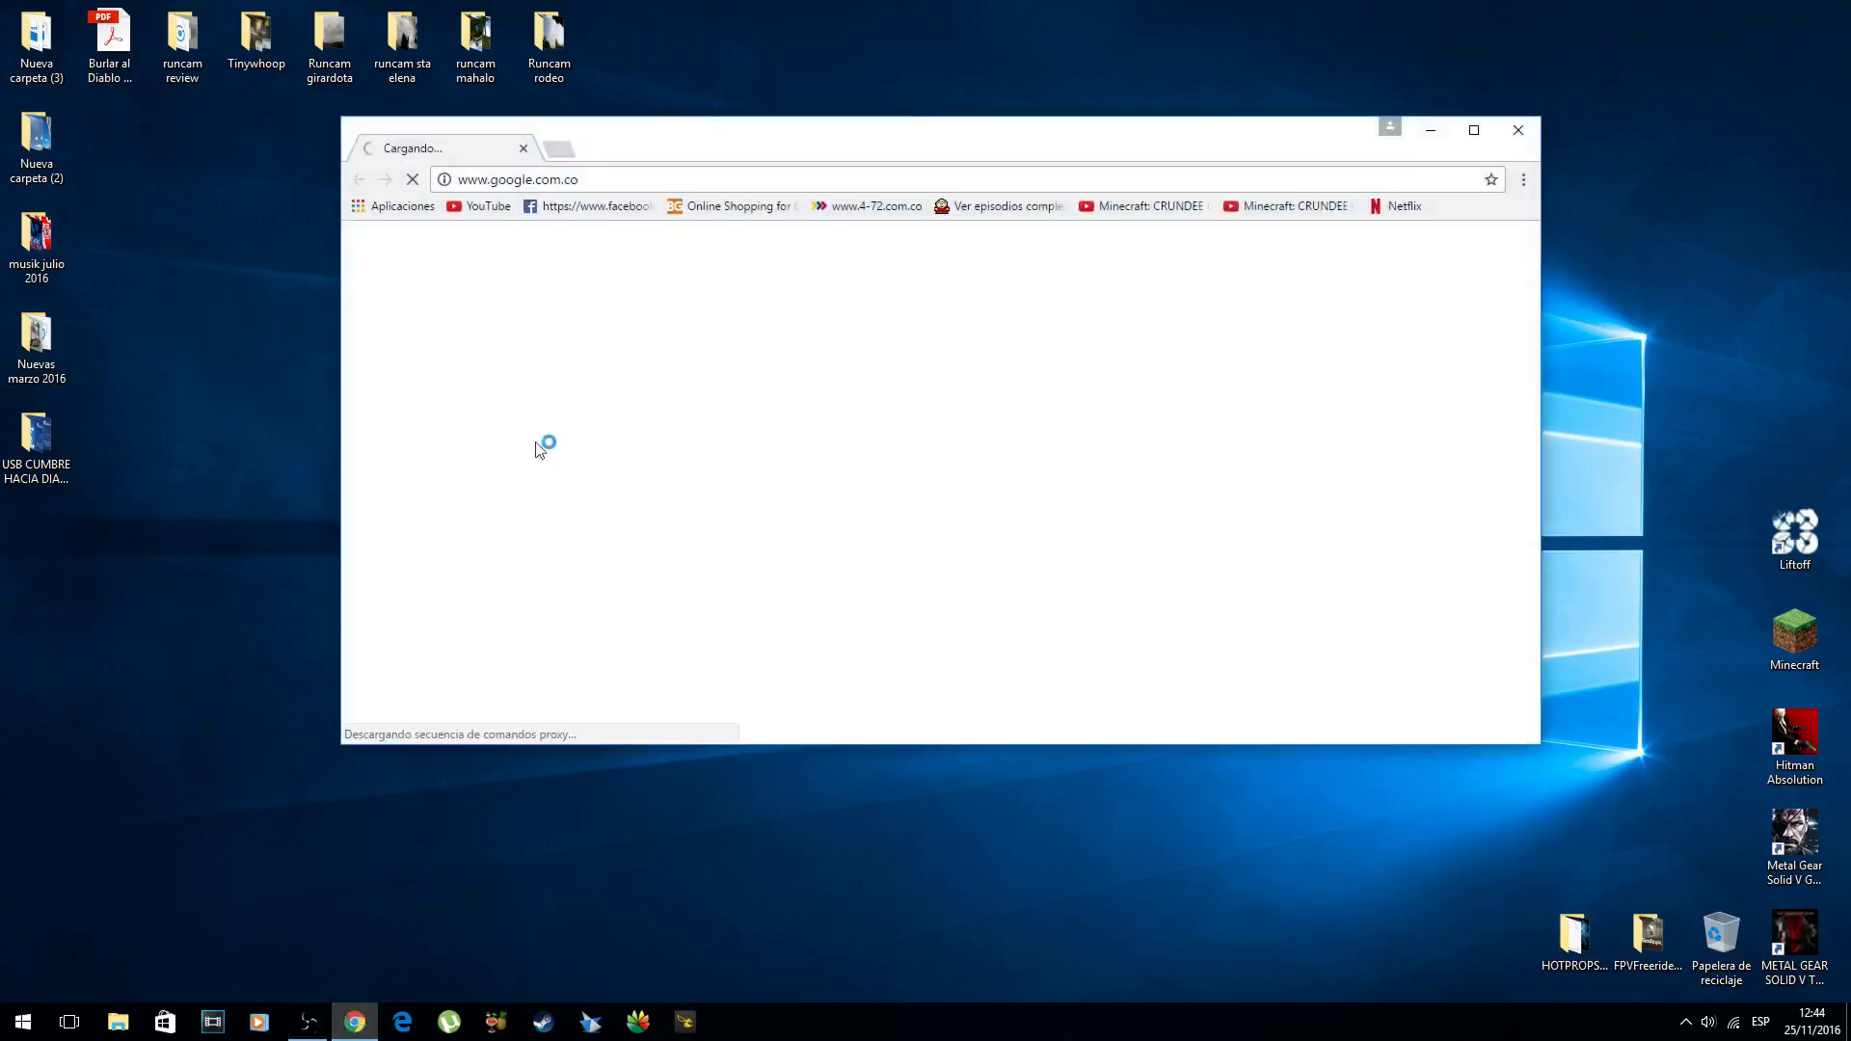
pyautogui.click(398, 205)
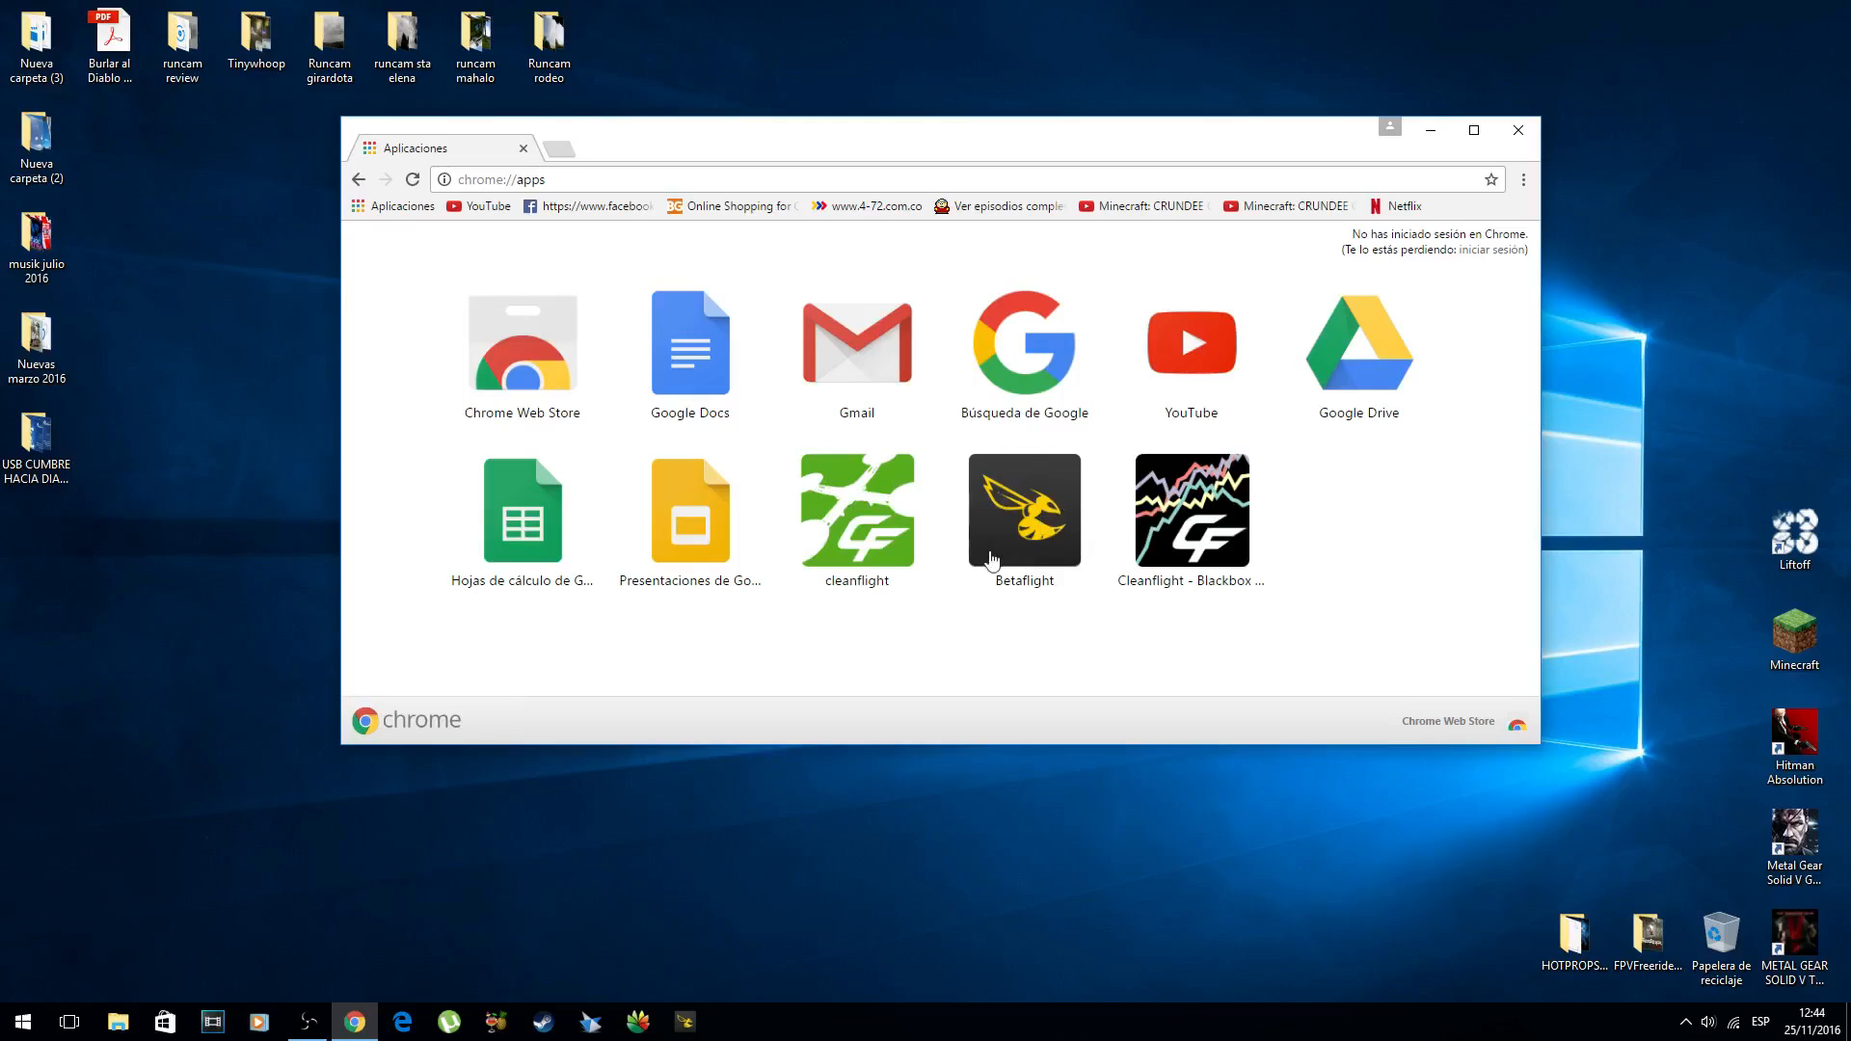
pyautogui.click(1518, 131)
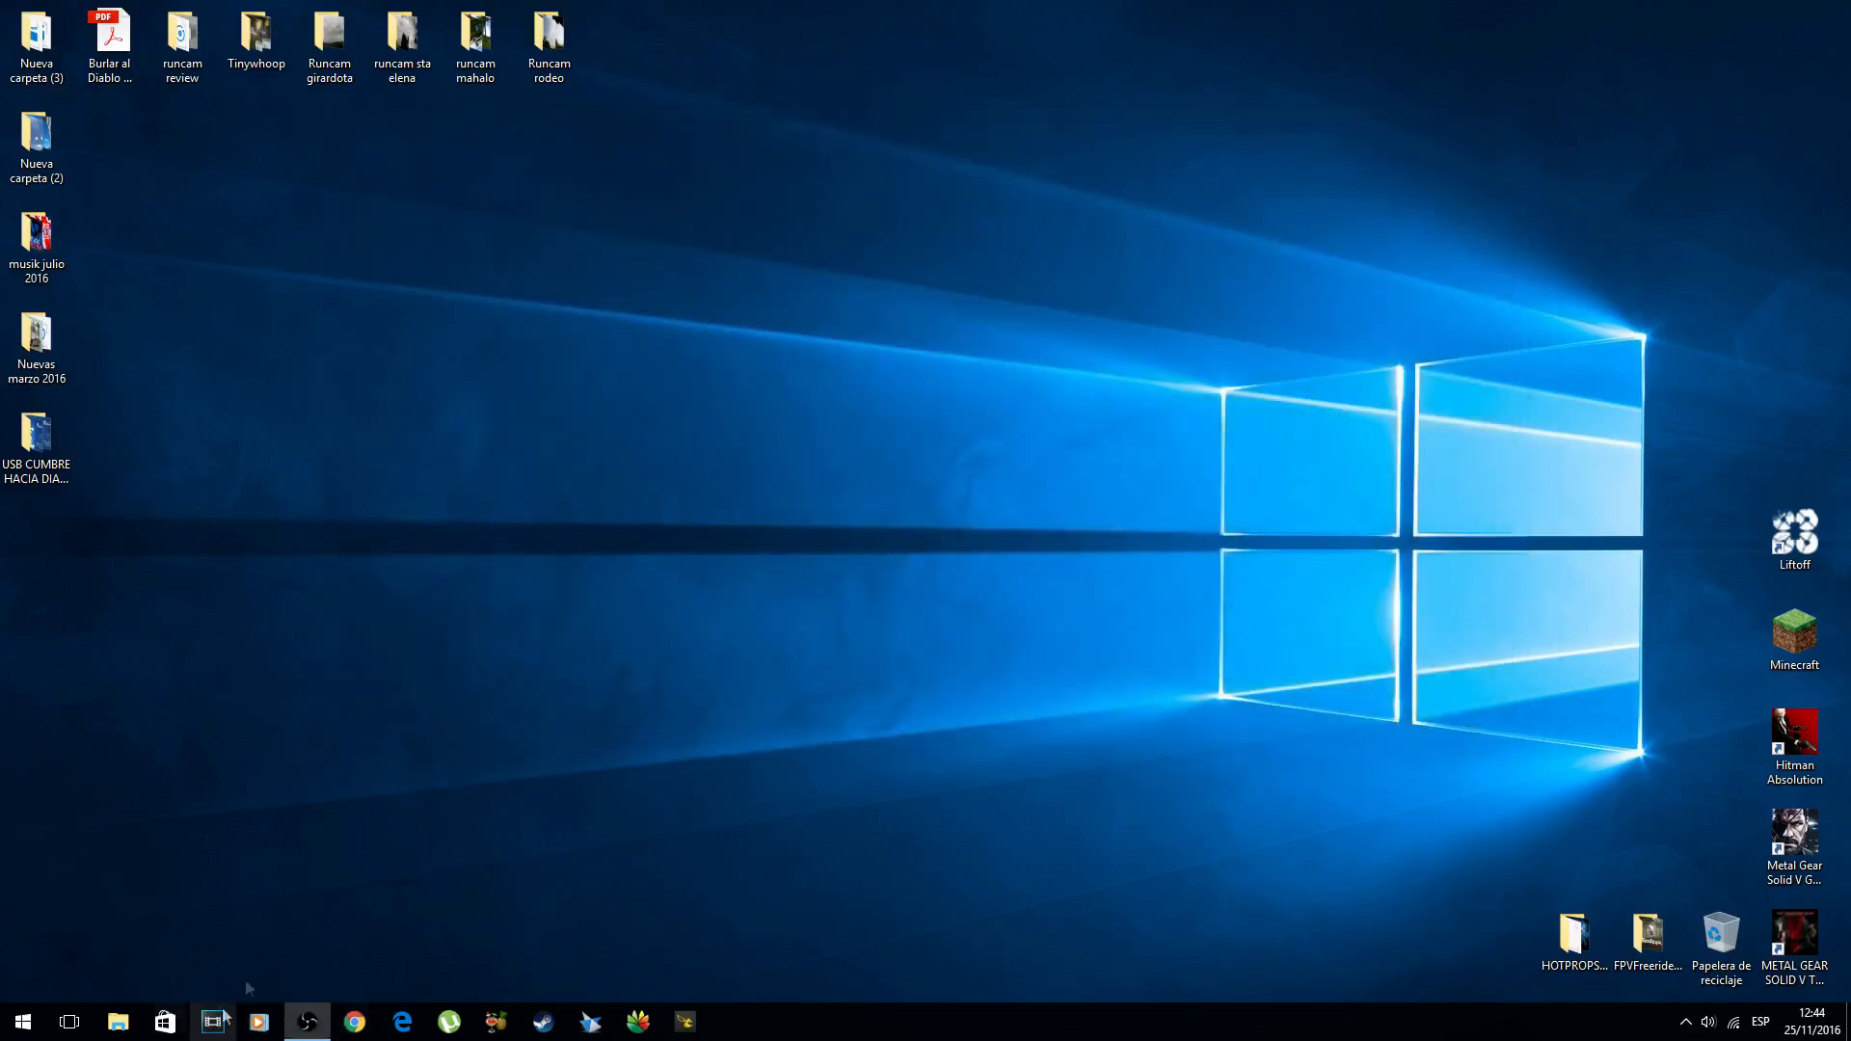
# Look through the BLHeliSuite16114600 folder inside Software drone racing on drive E:, and close the file explorer
pyautogui.click(118, 1021)
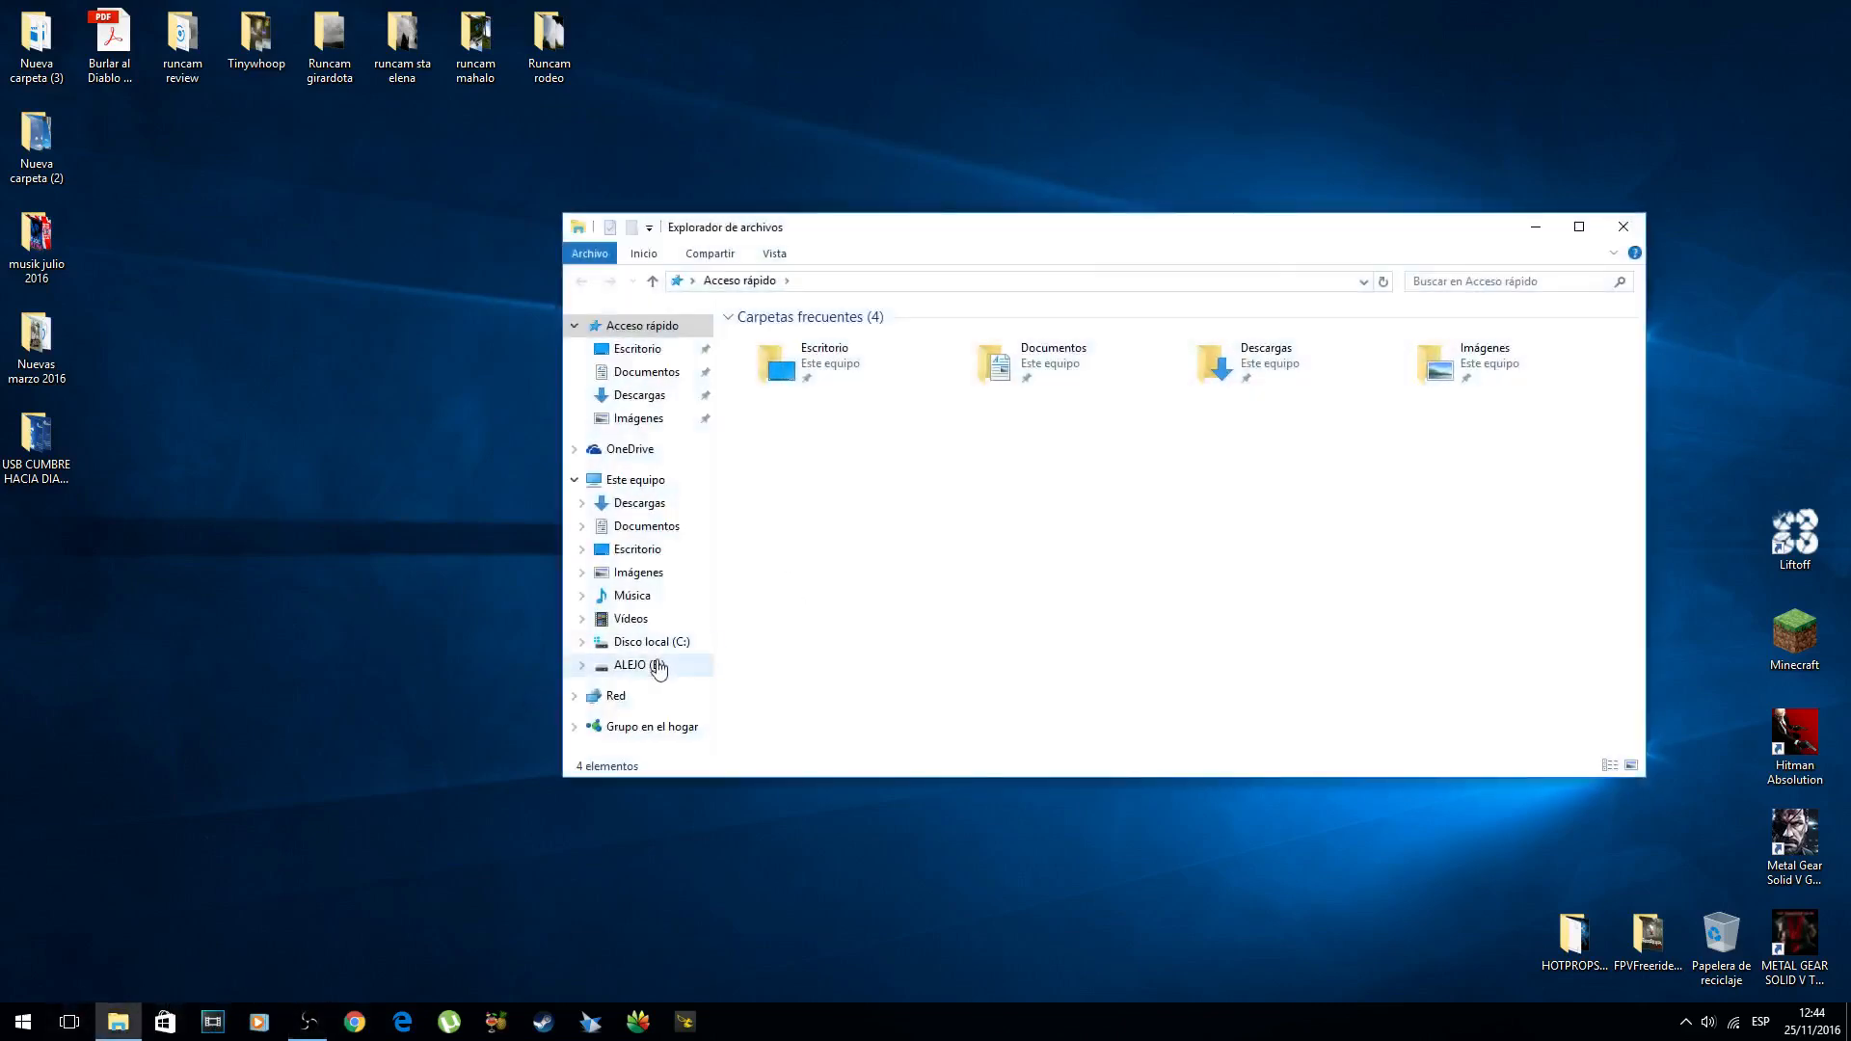
pyautogui.click(648, 664)
pyautogui.doubleClick(1142, 487)
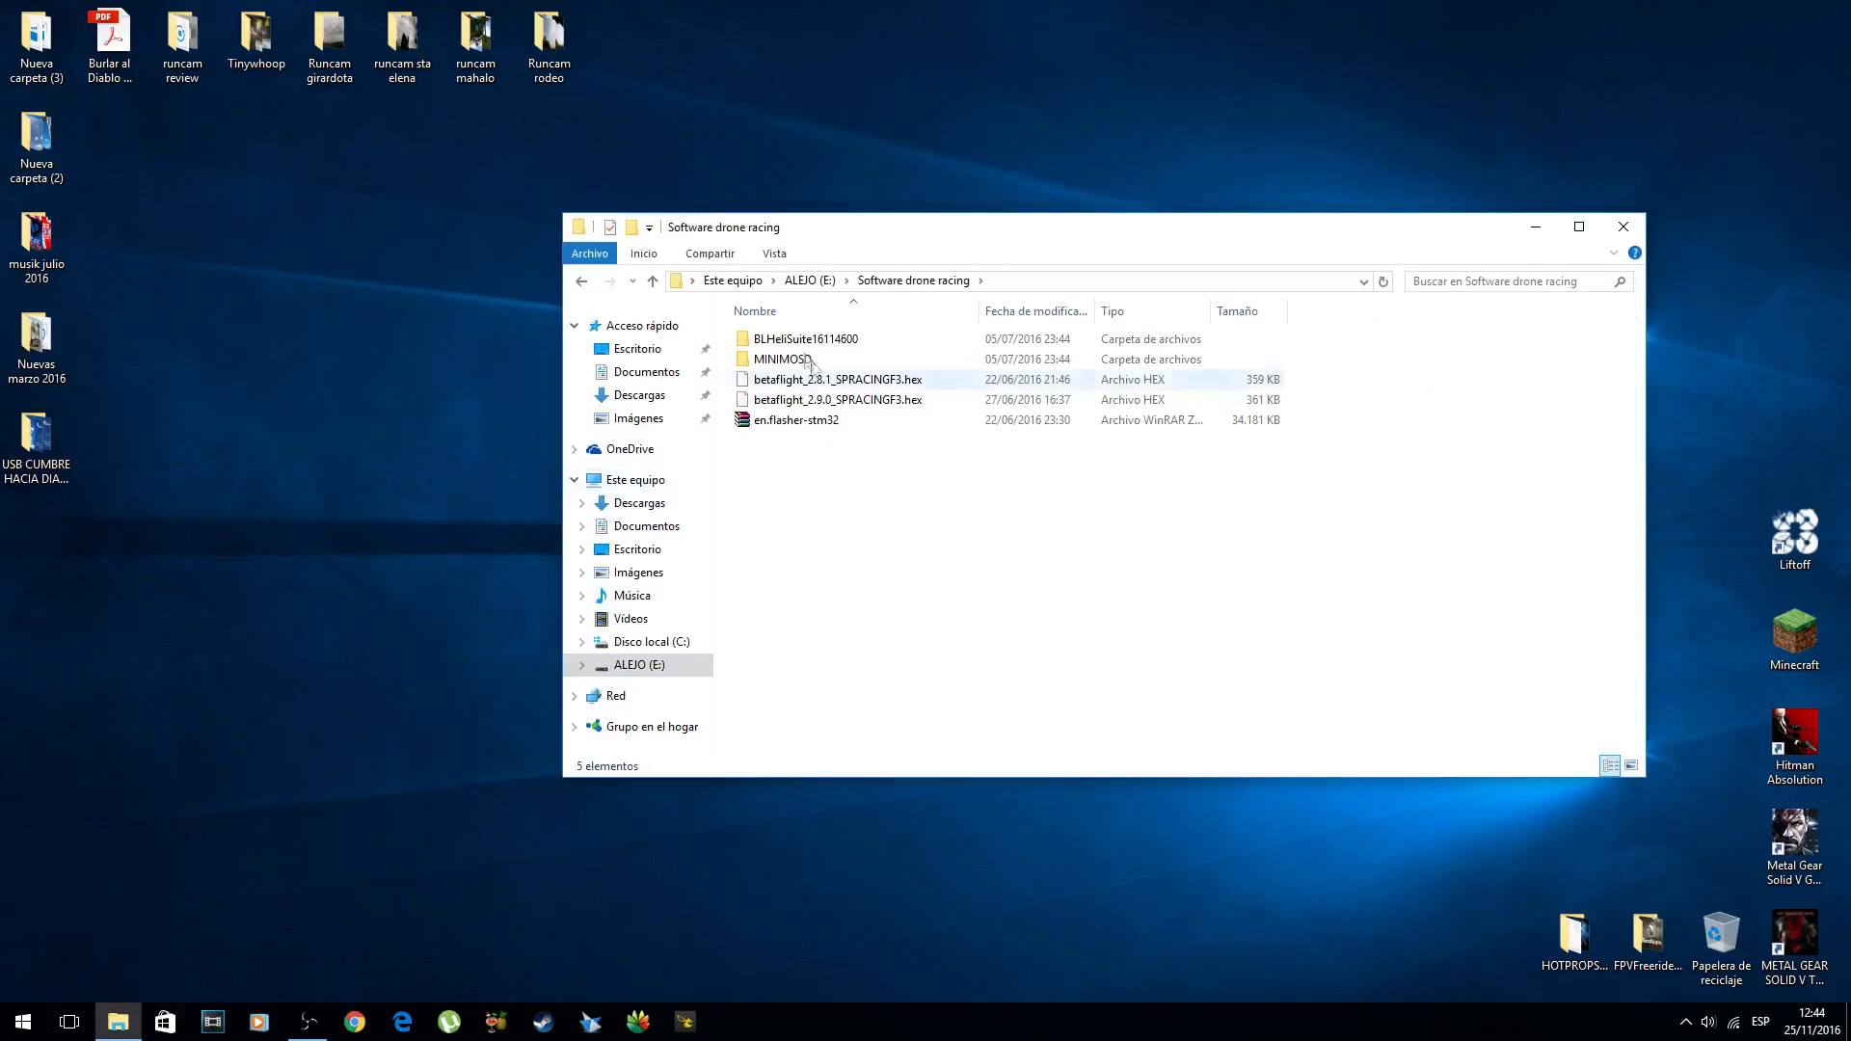
pyautogui.doubleClick(780, 342)
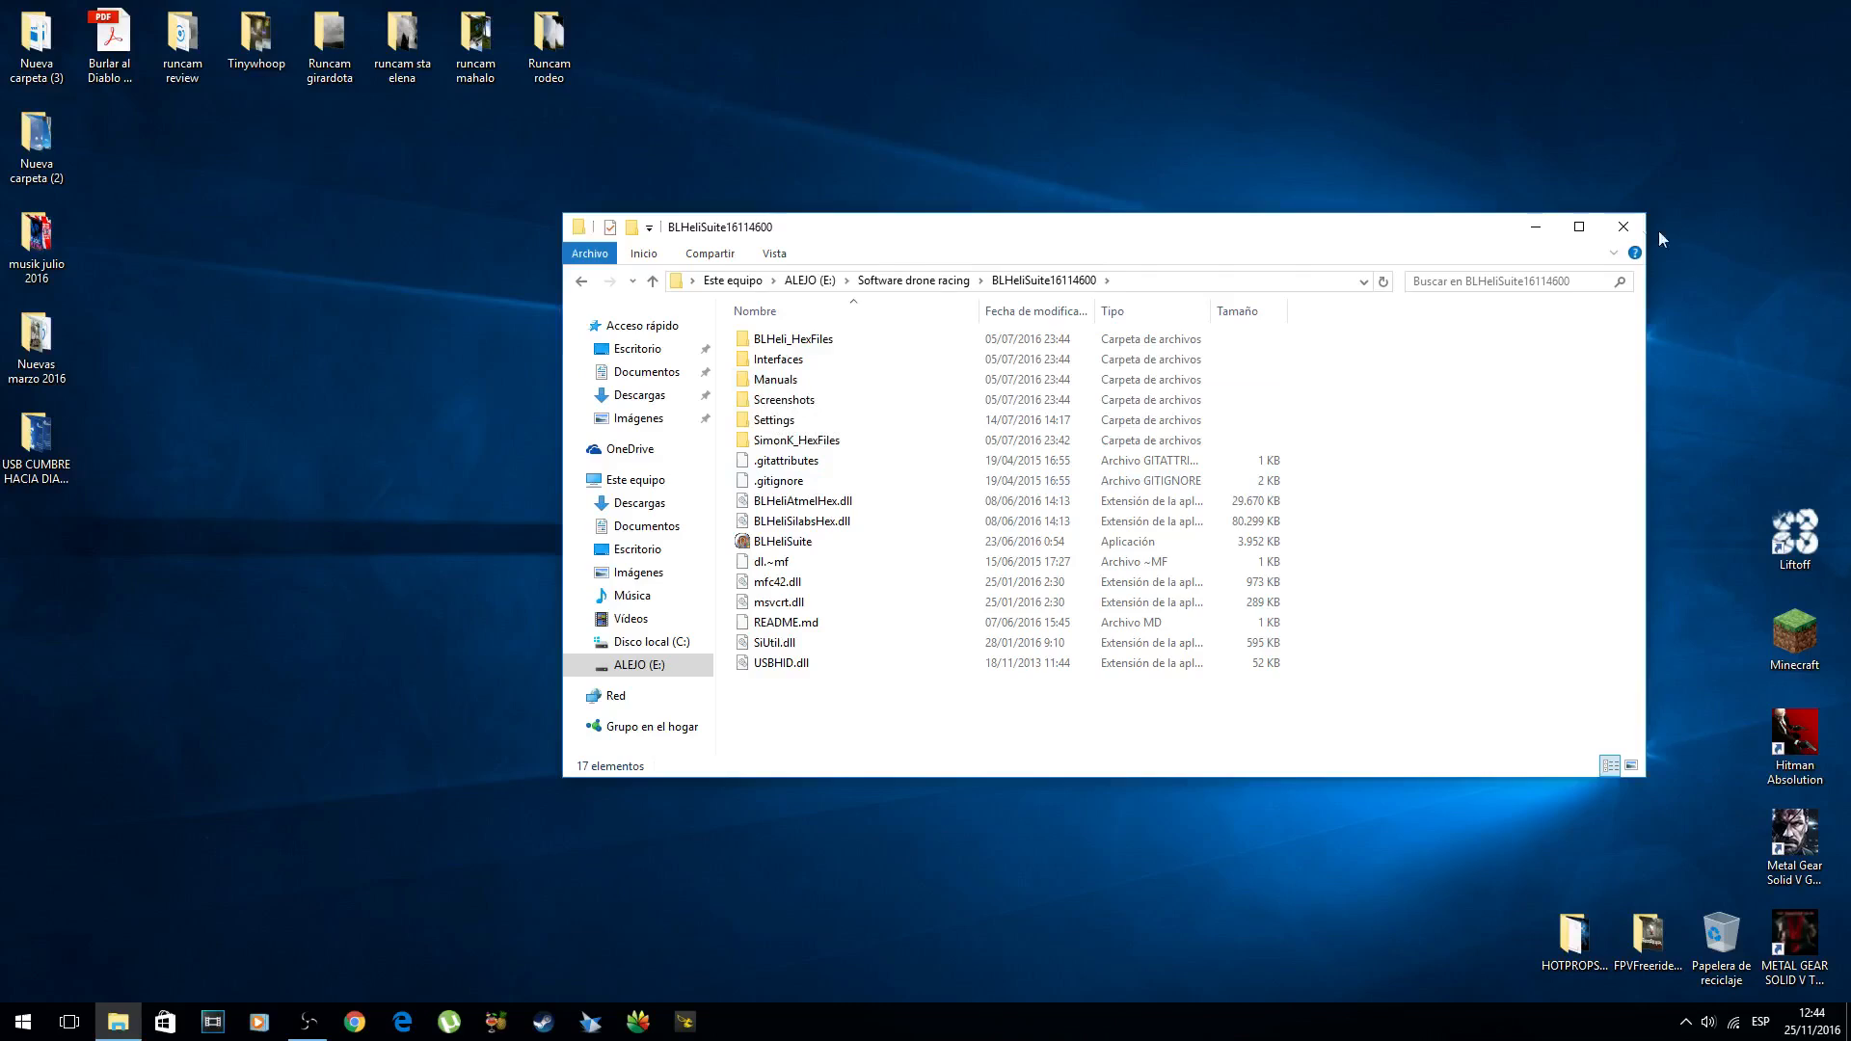
pyautogui.click(1634, 235)
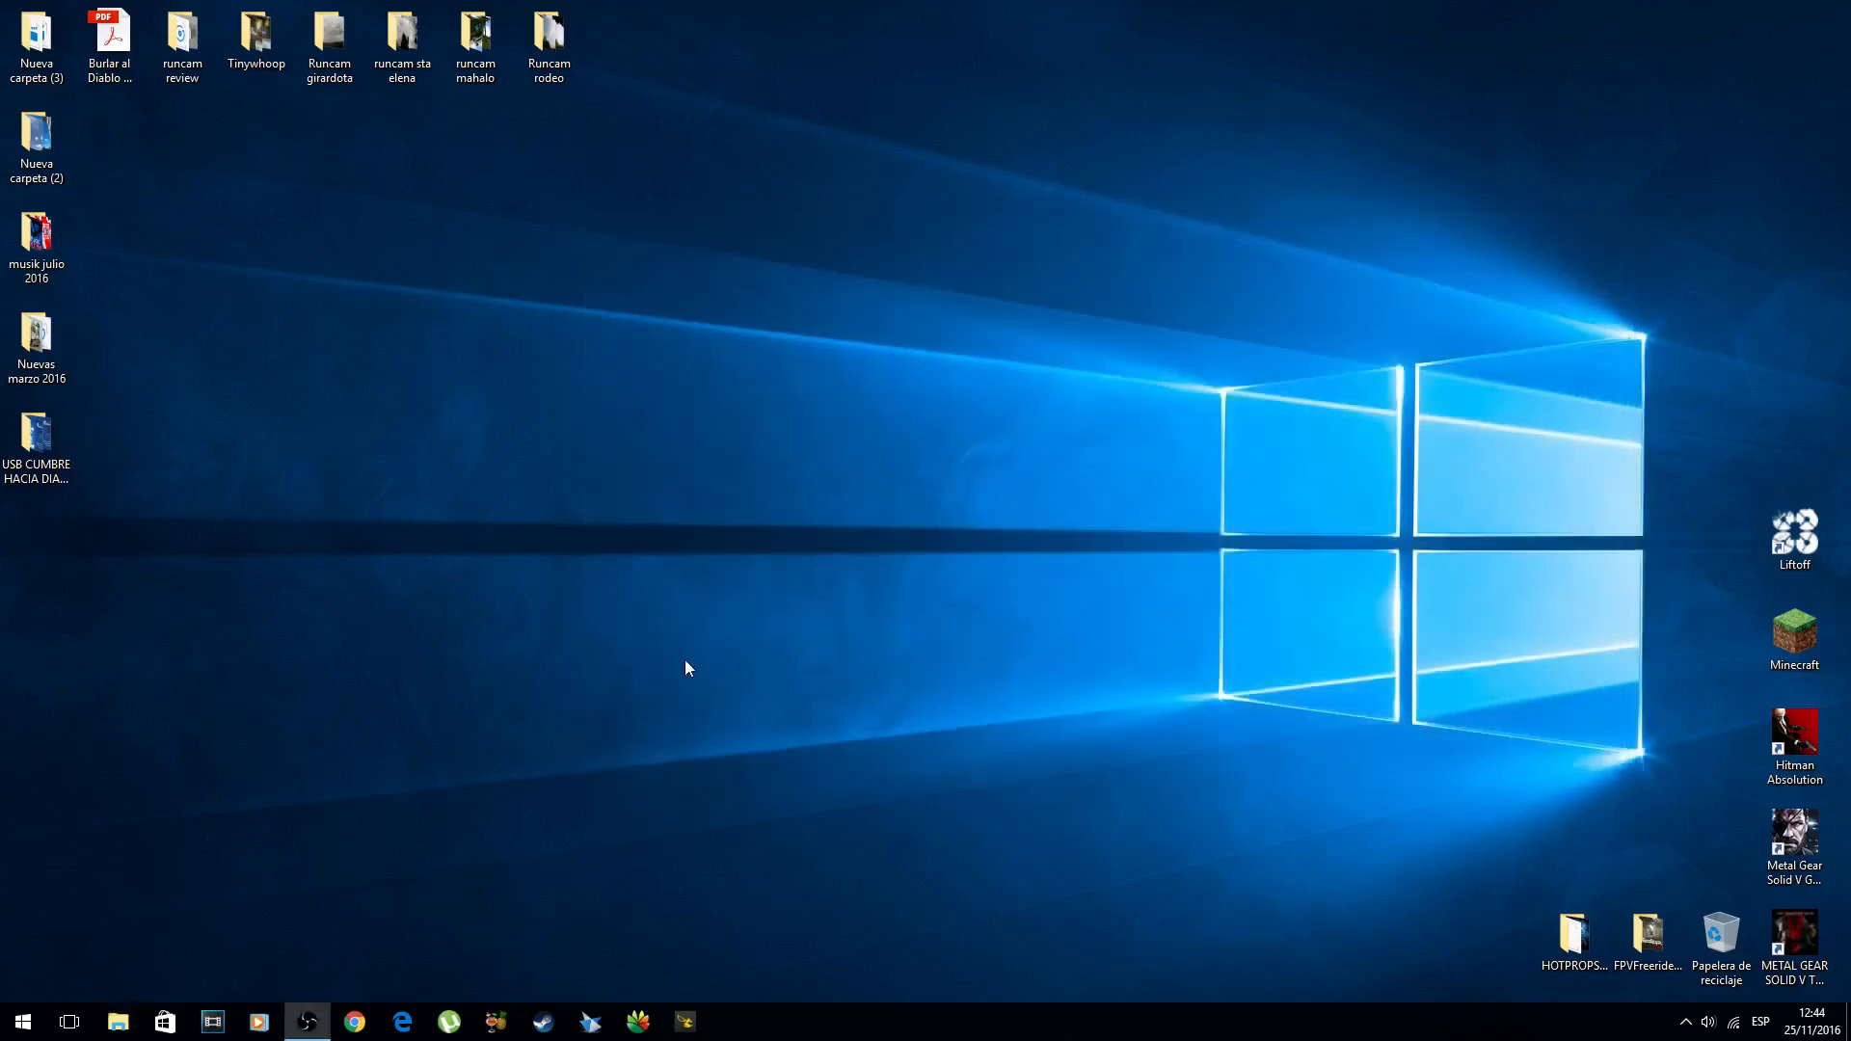
# Launch Betaflight Configurator, maximize its window and open the Firmware Flasher
pyautogui.click(682, 1023)
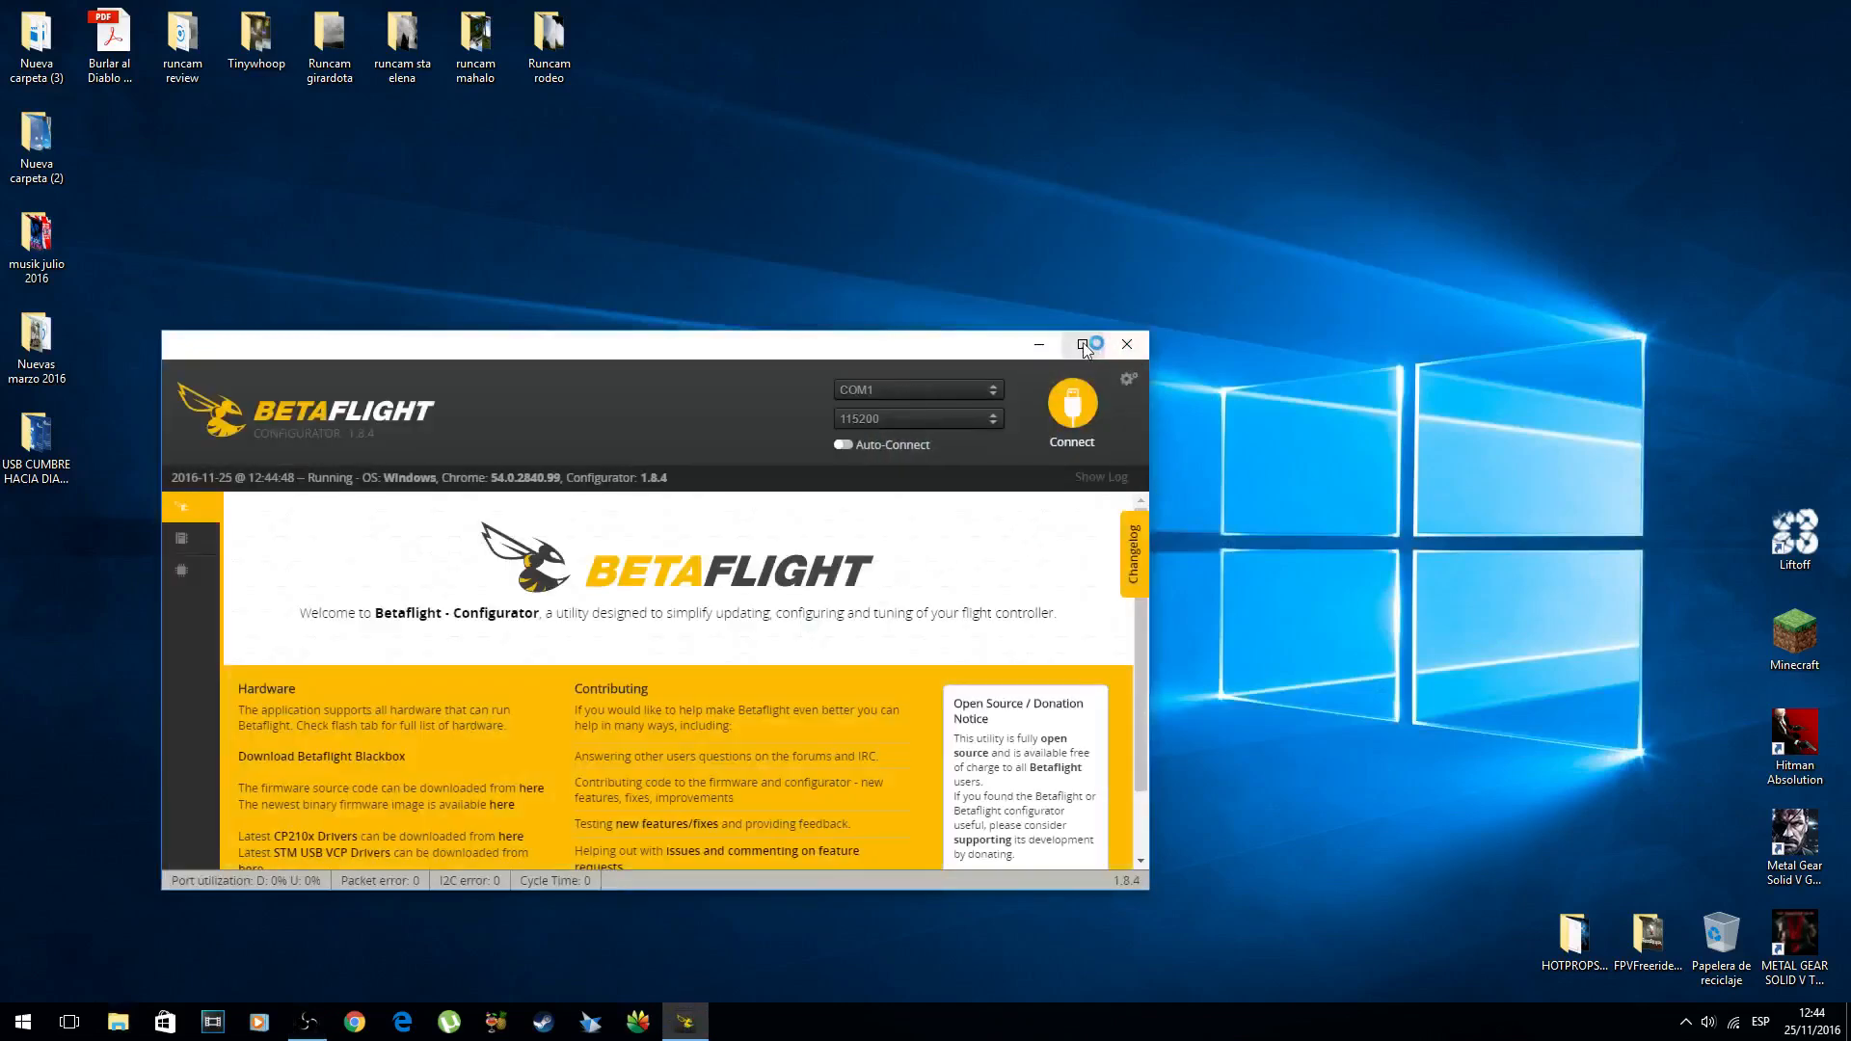
pyautogui.click(1083, 345)
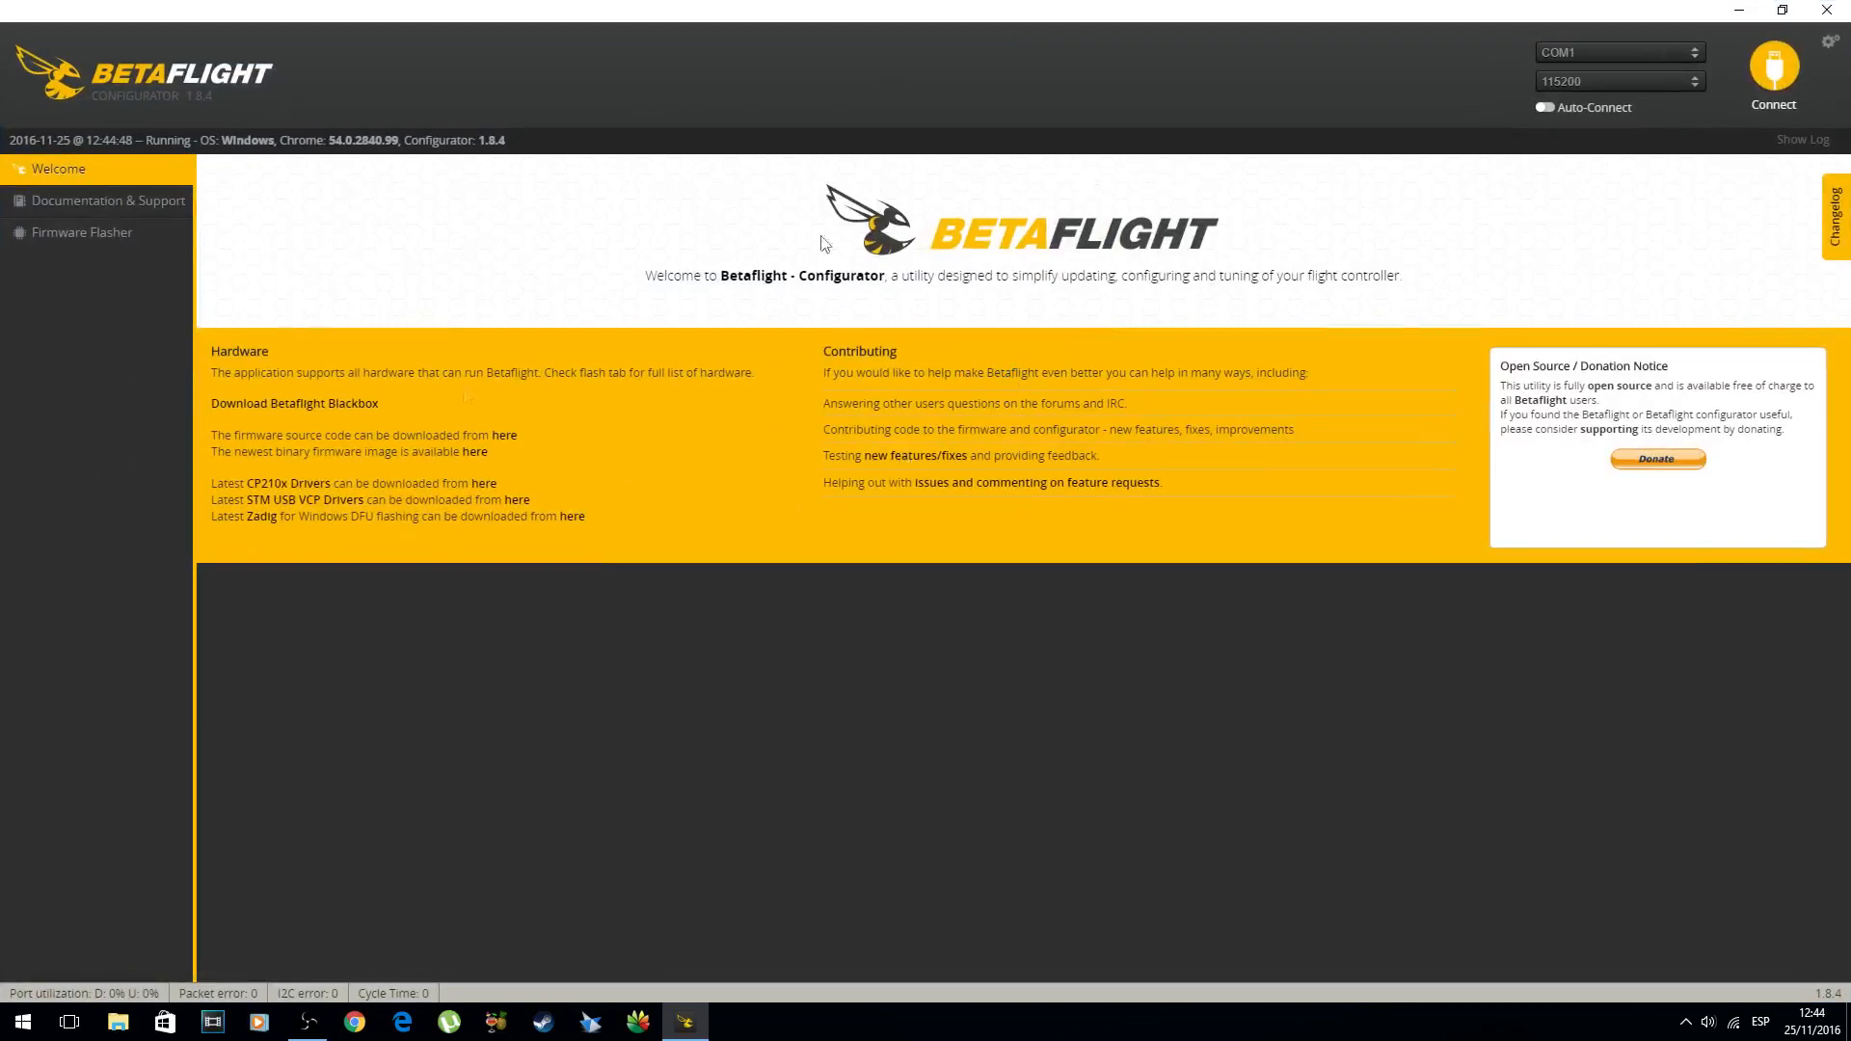
pyautogui.click(69, 239)
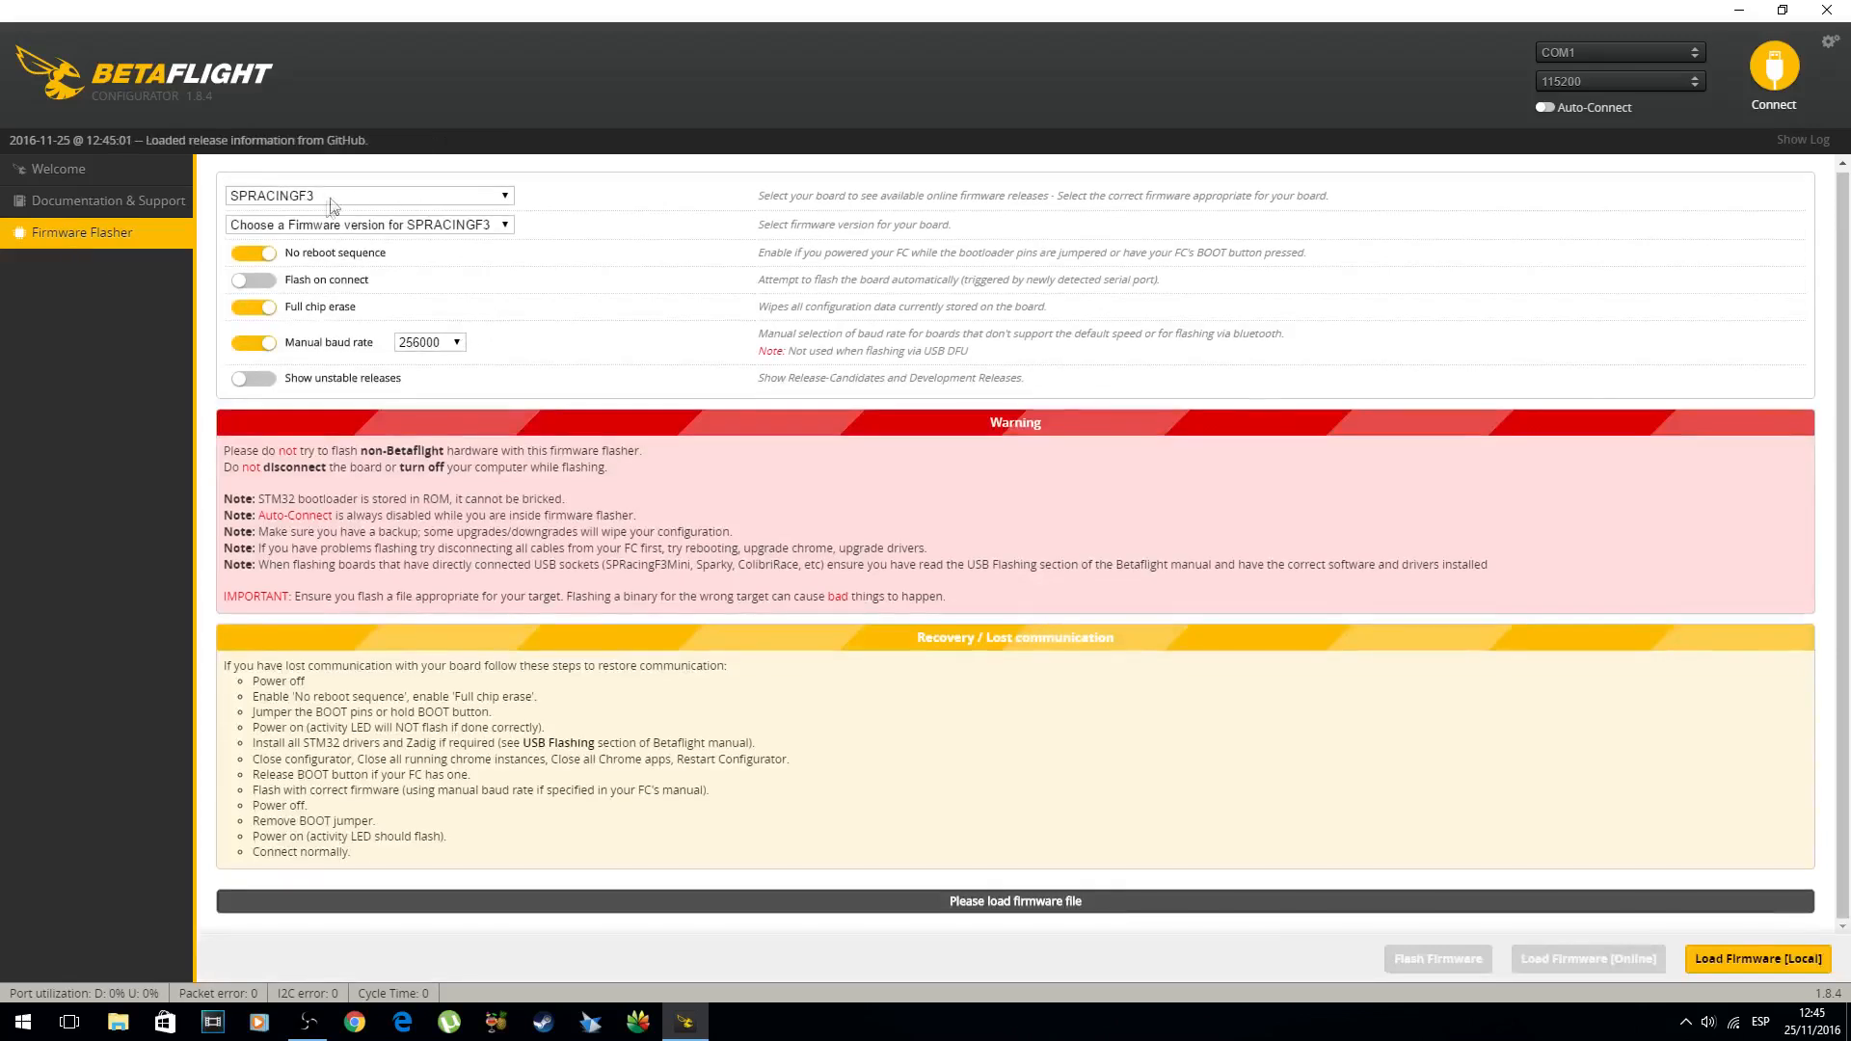
# Select the SPRACINGF3 board with the stable firmware version 3.0.1 dated 18-10-2016
pyautogui.click(478, 197)
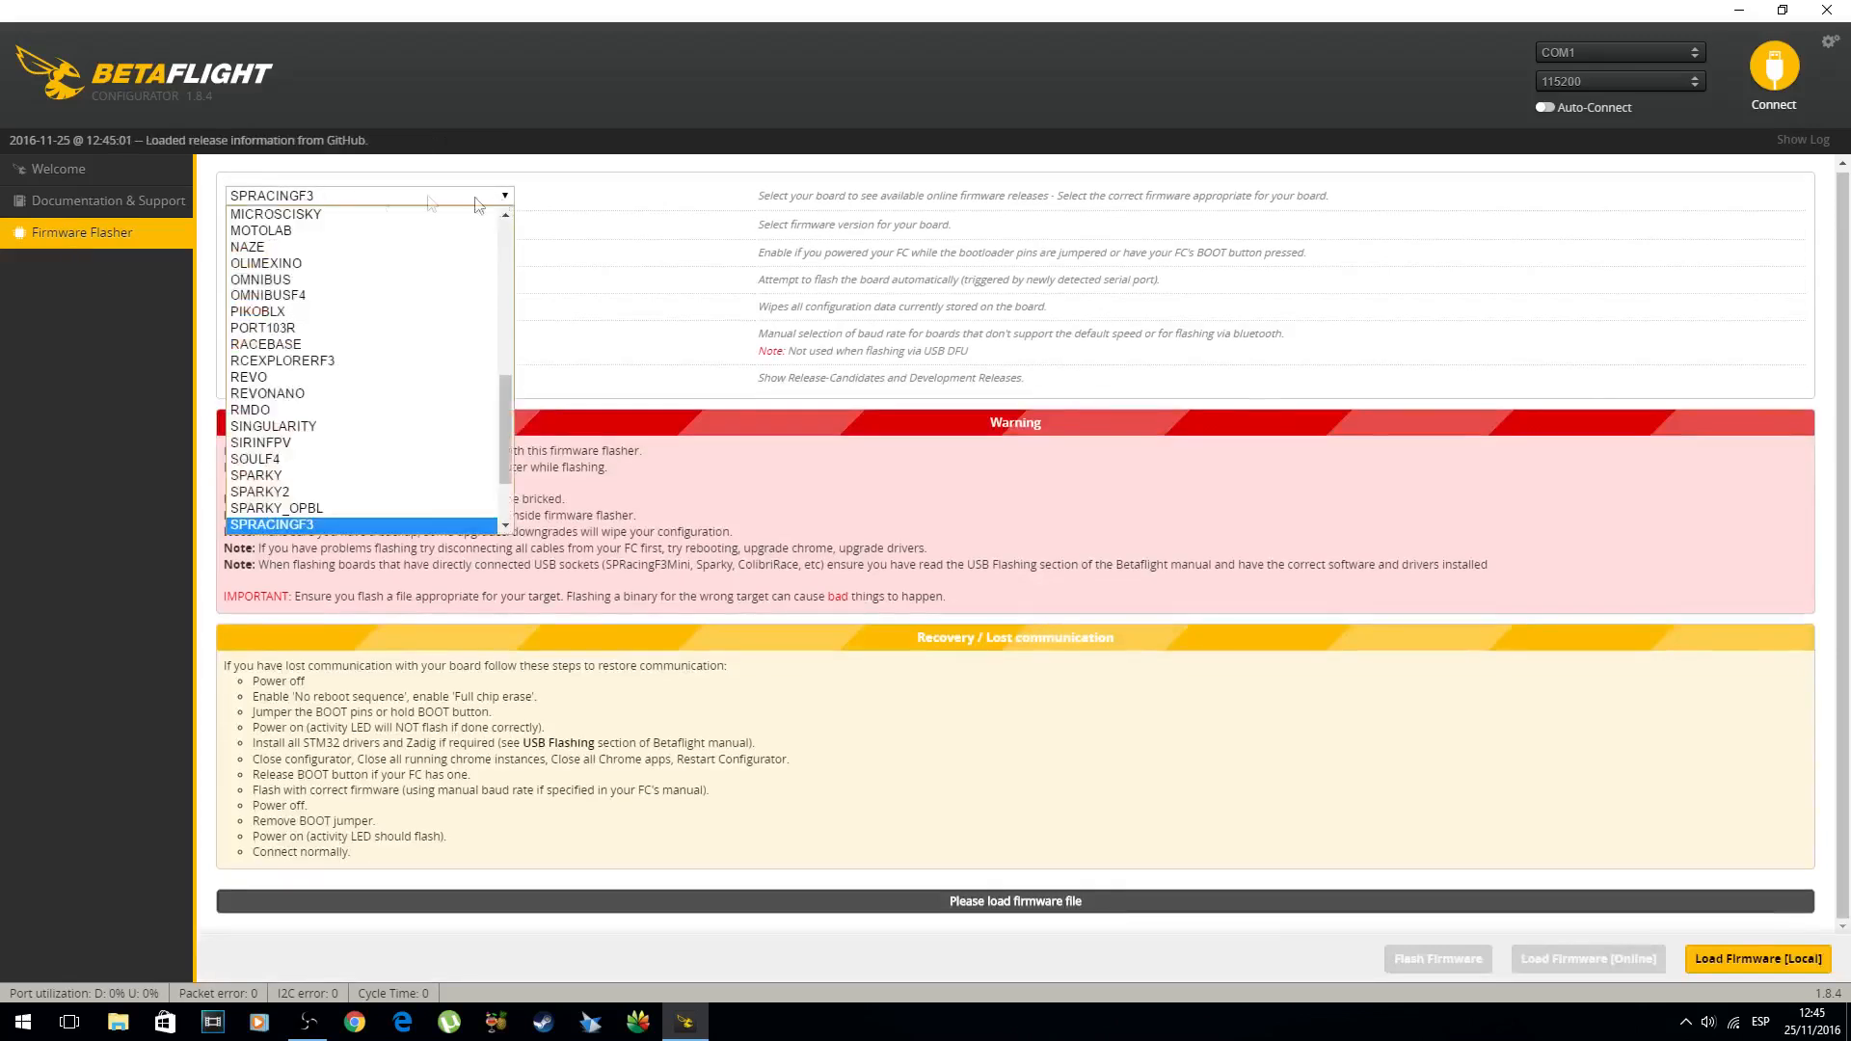
pyautogui.click(283, 527)
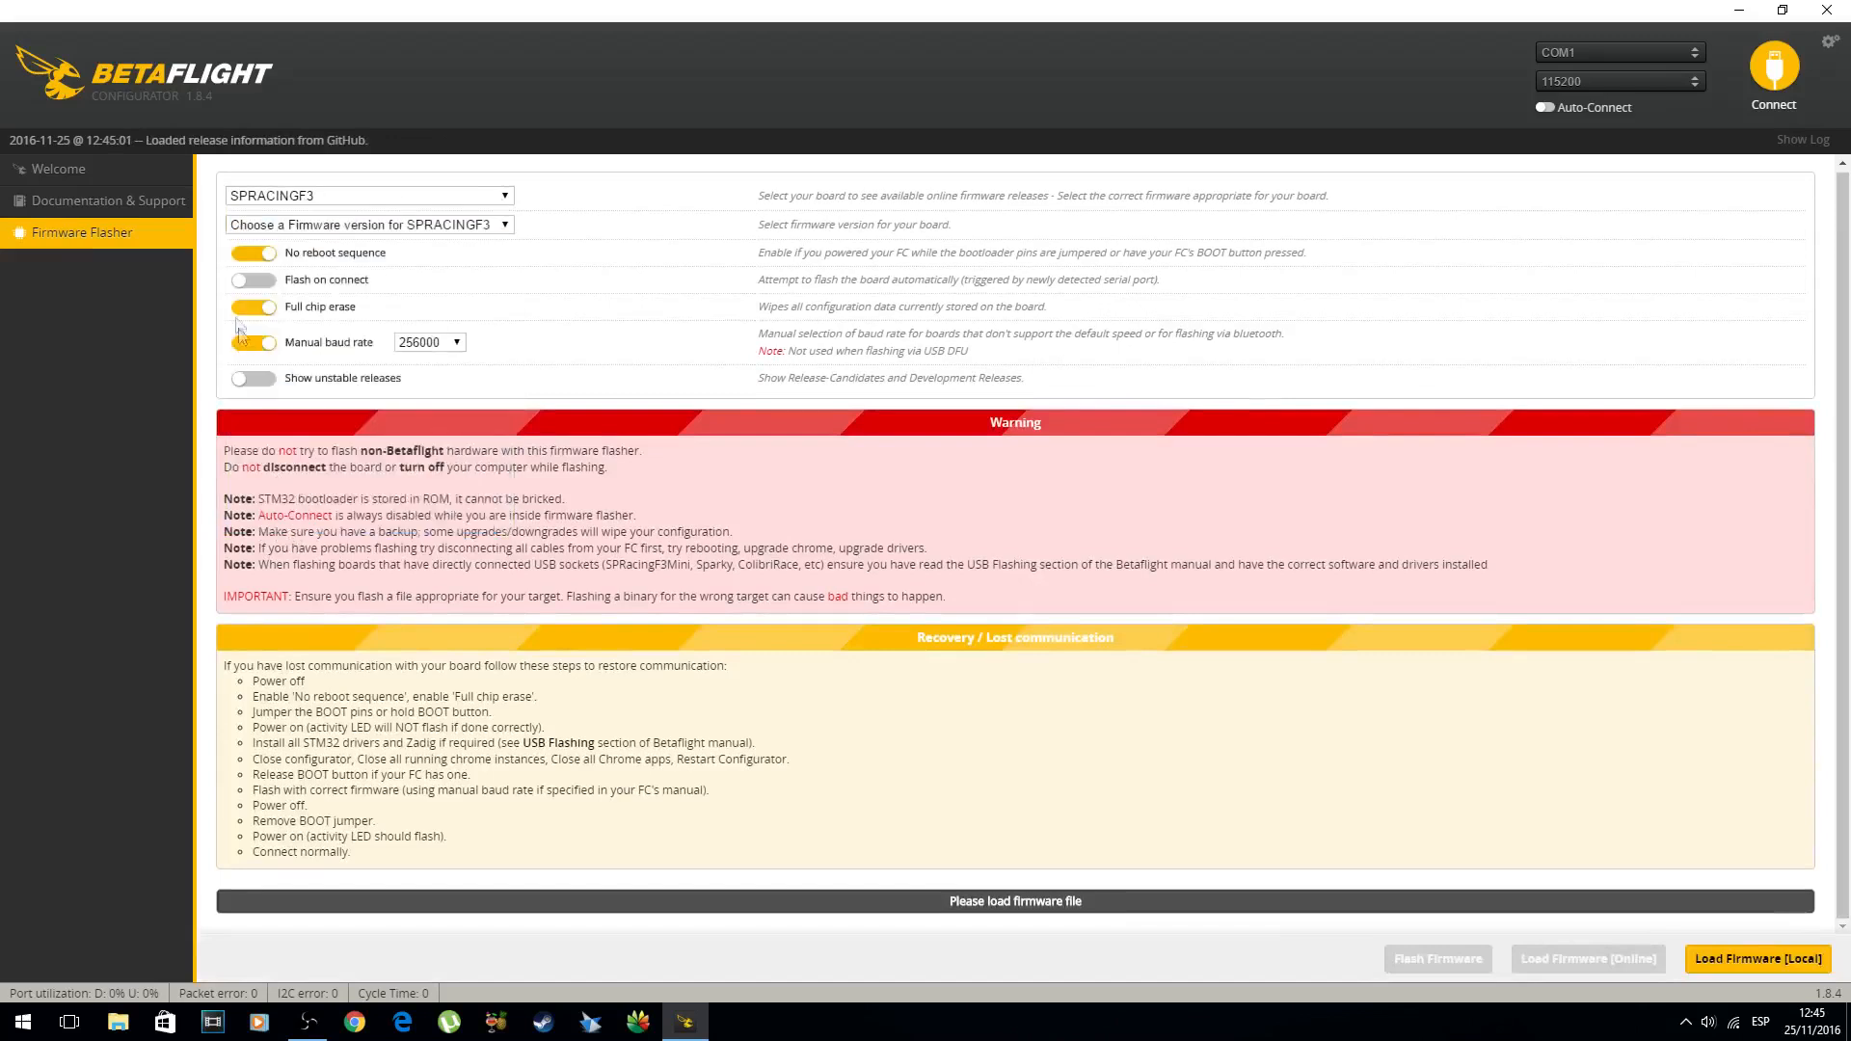
pyautogui.click(497, 227)
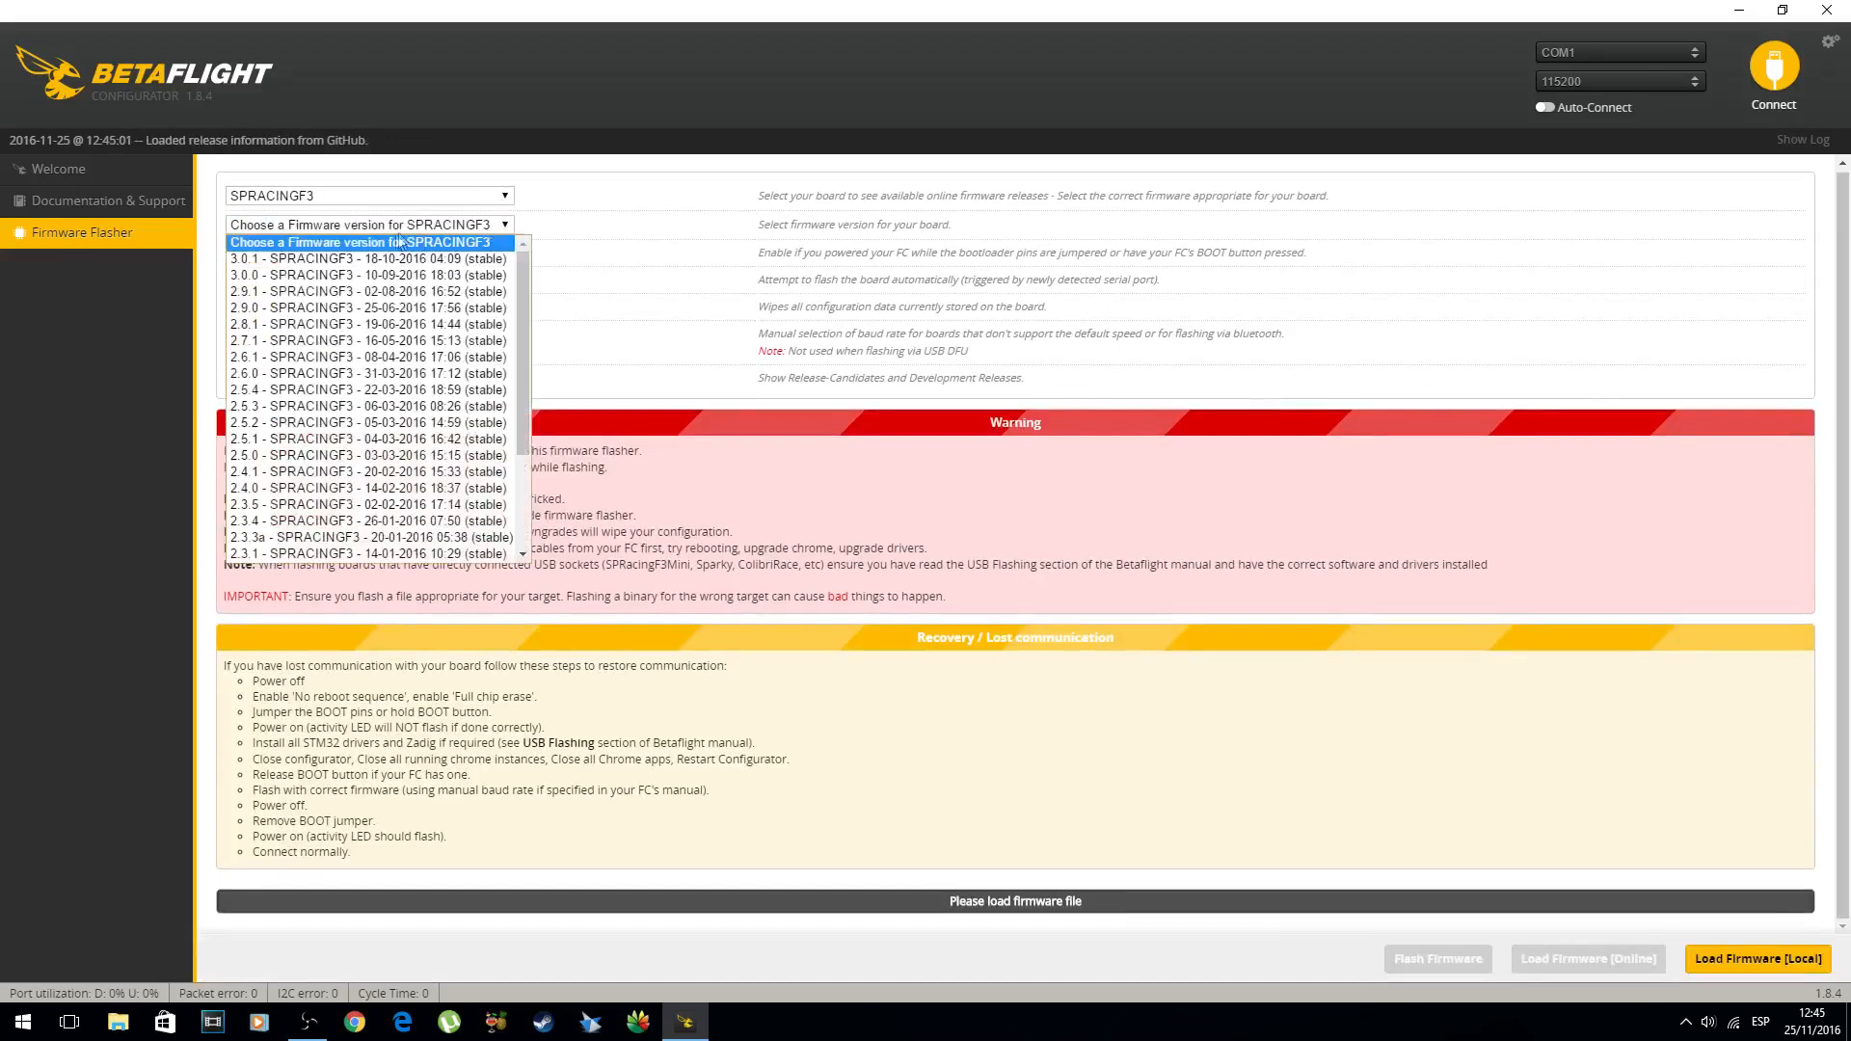
pyautogui.click(269, 261)
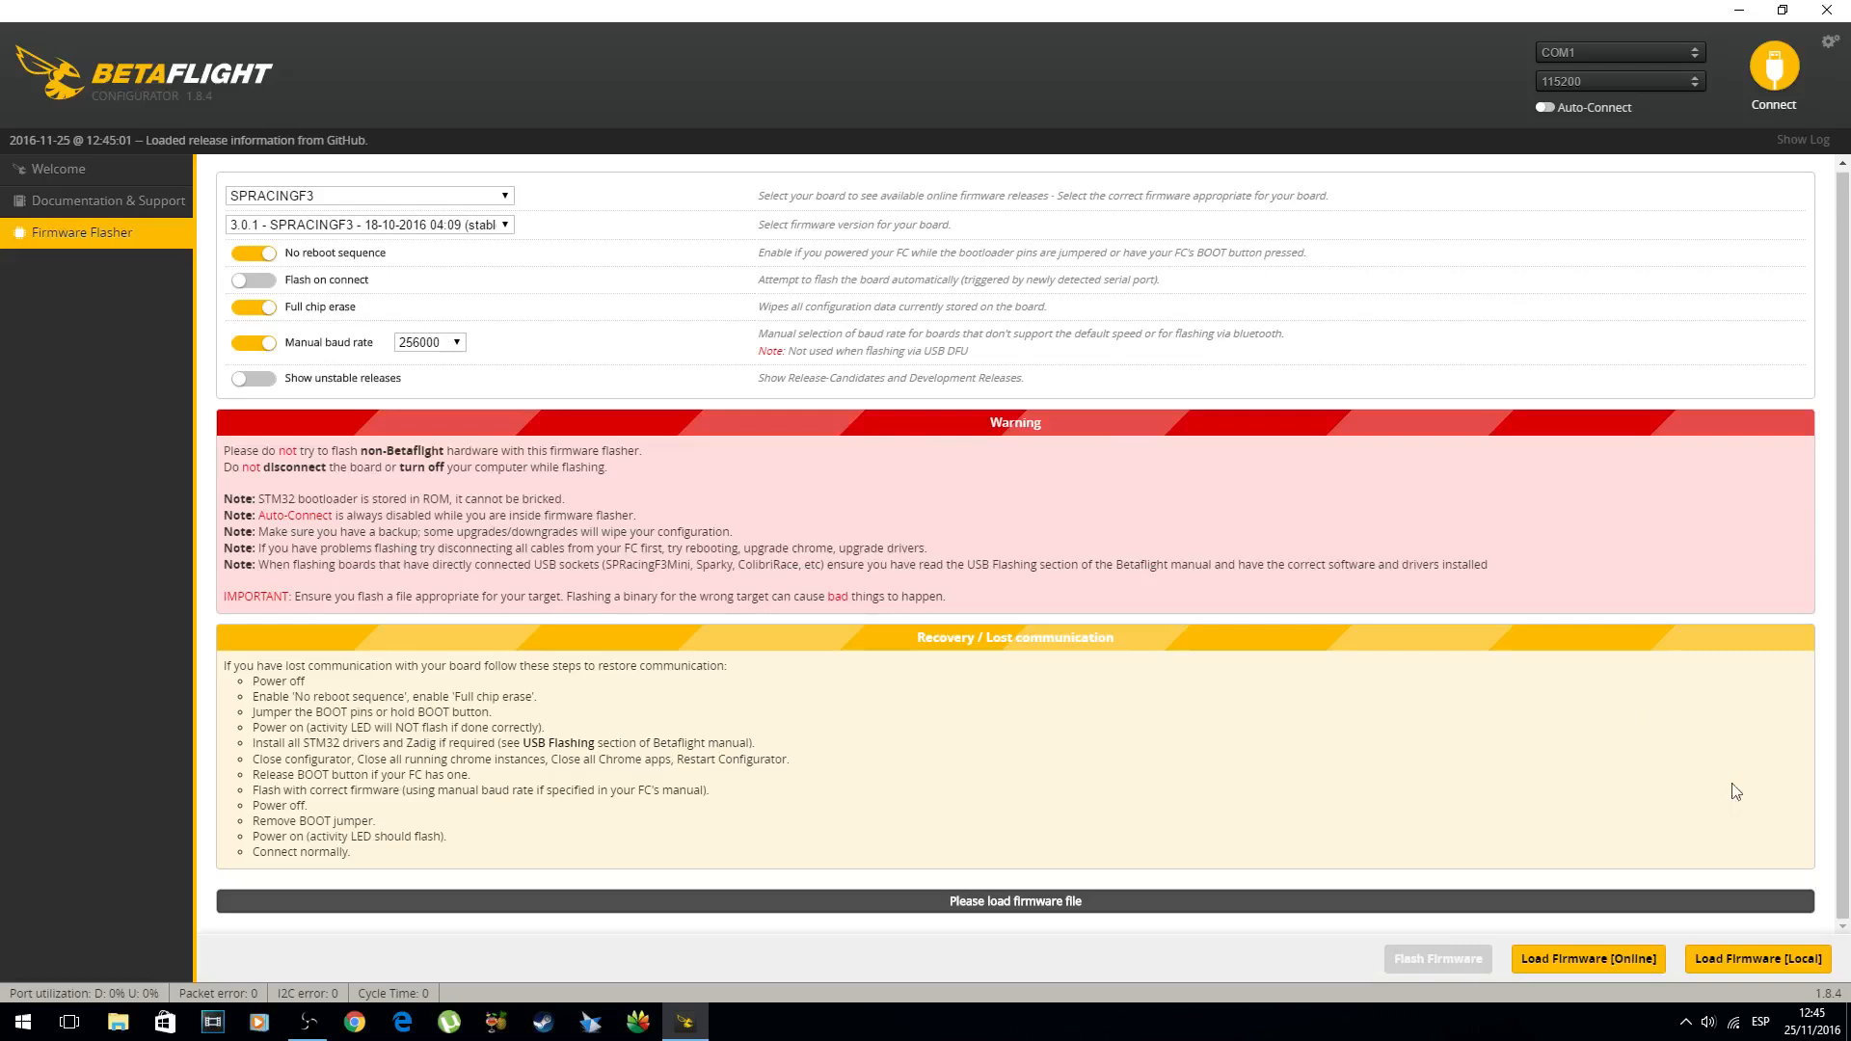
# Load the selected firmware online and flash it to the board
pyautogui.click(1601, 960)
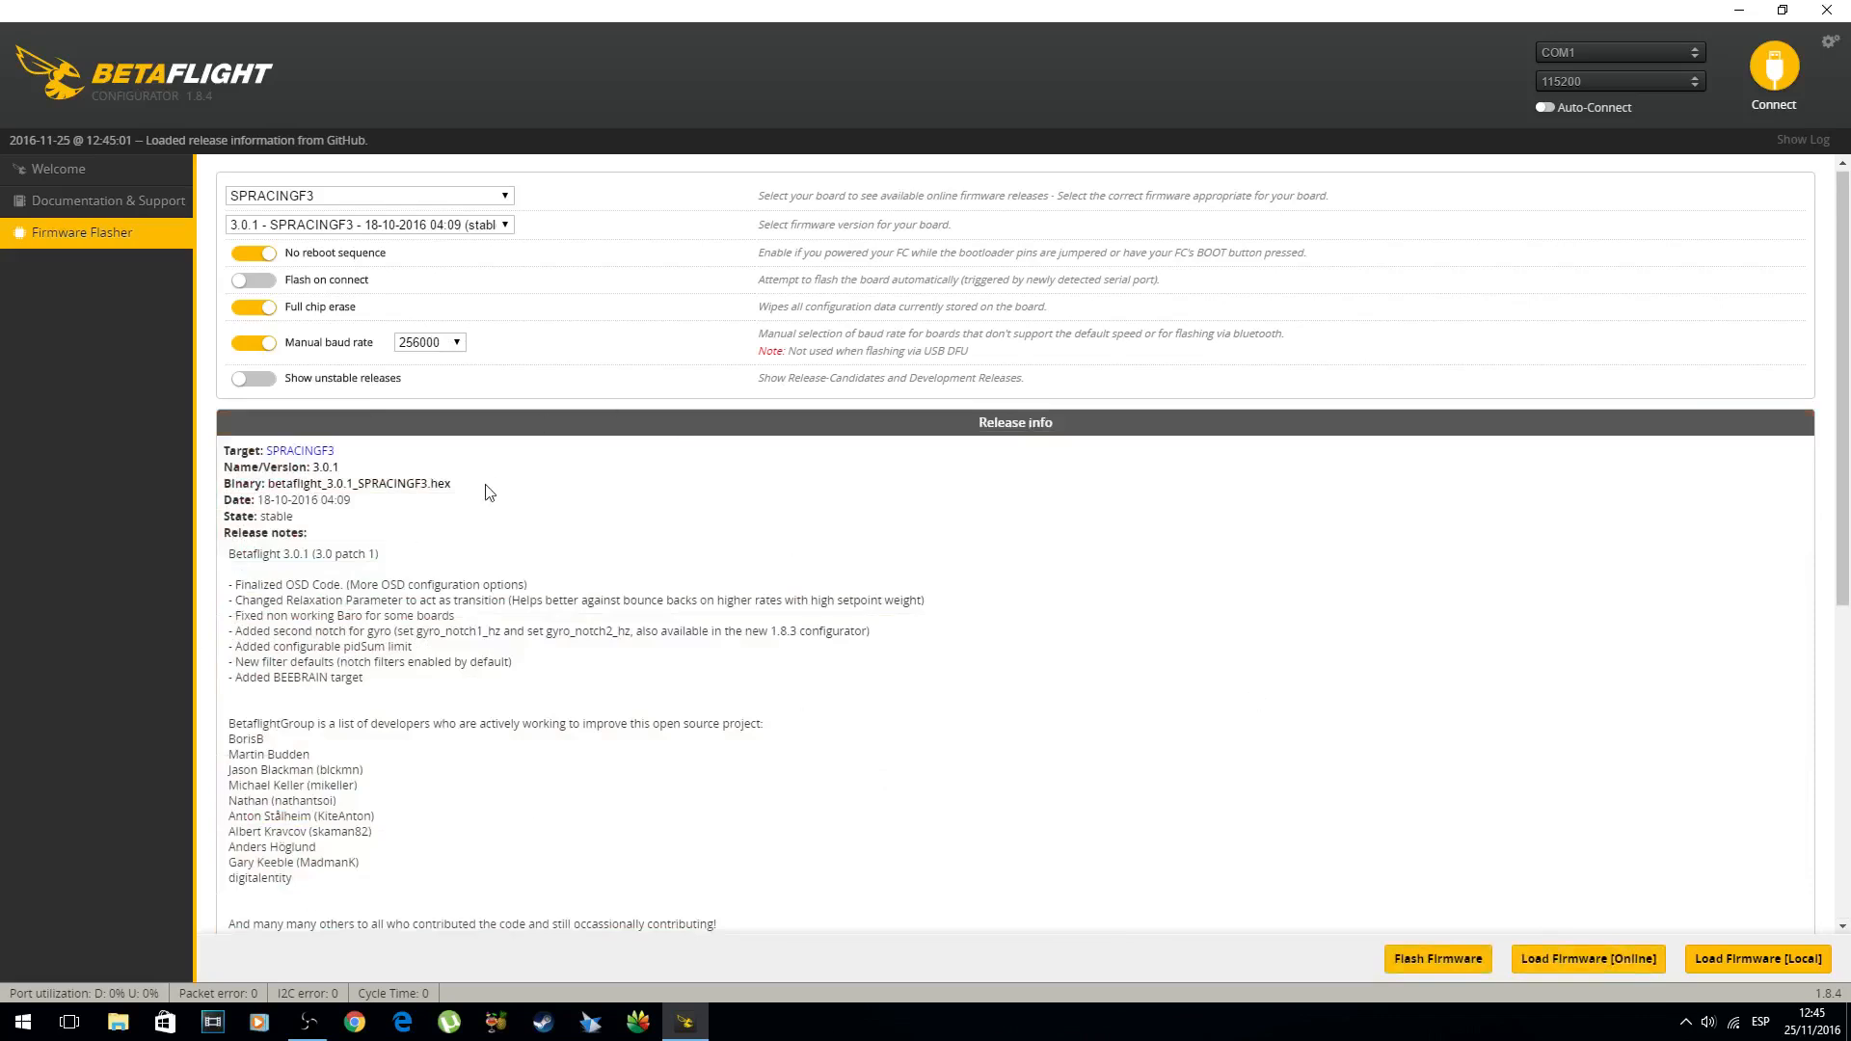
pyautogui.scroll(-6, 1079, 521)
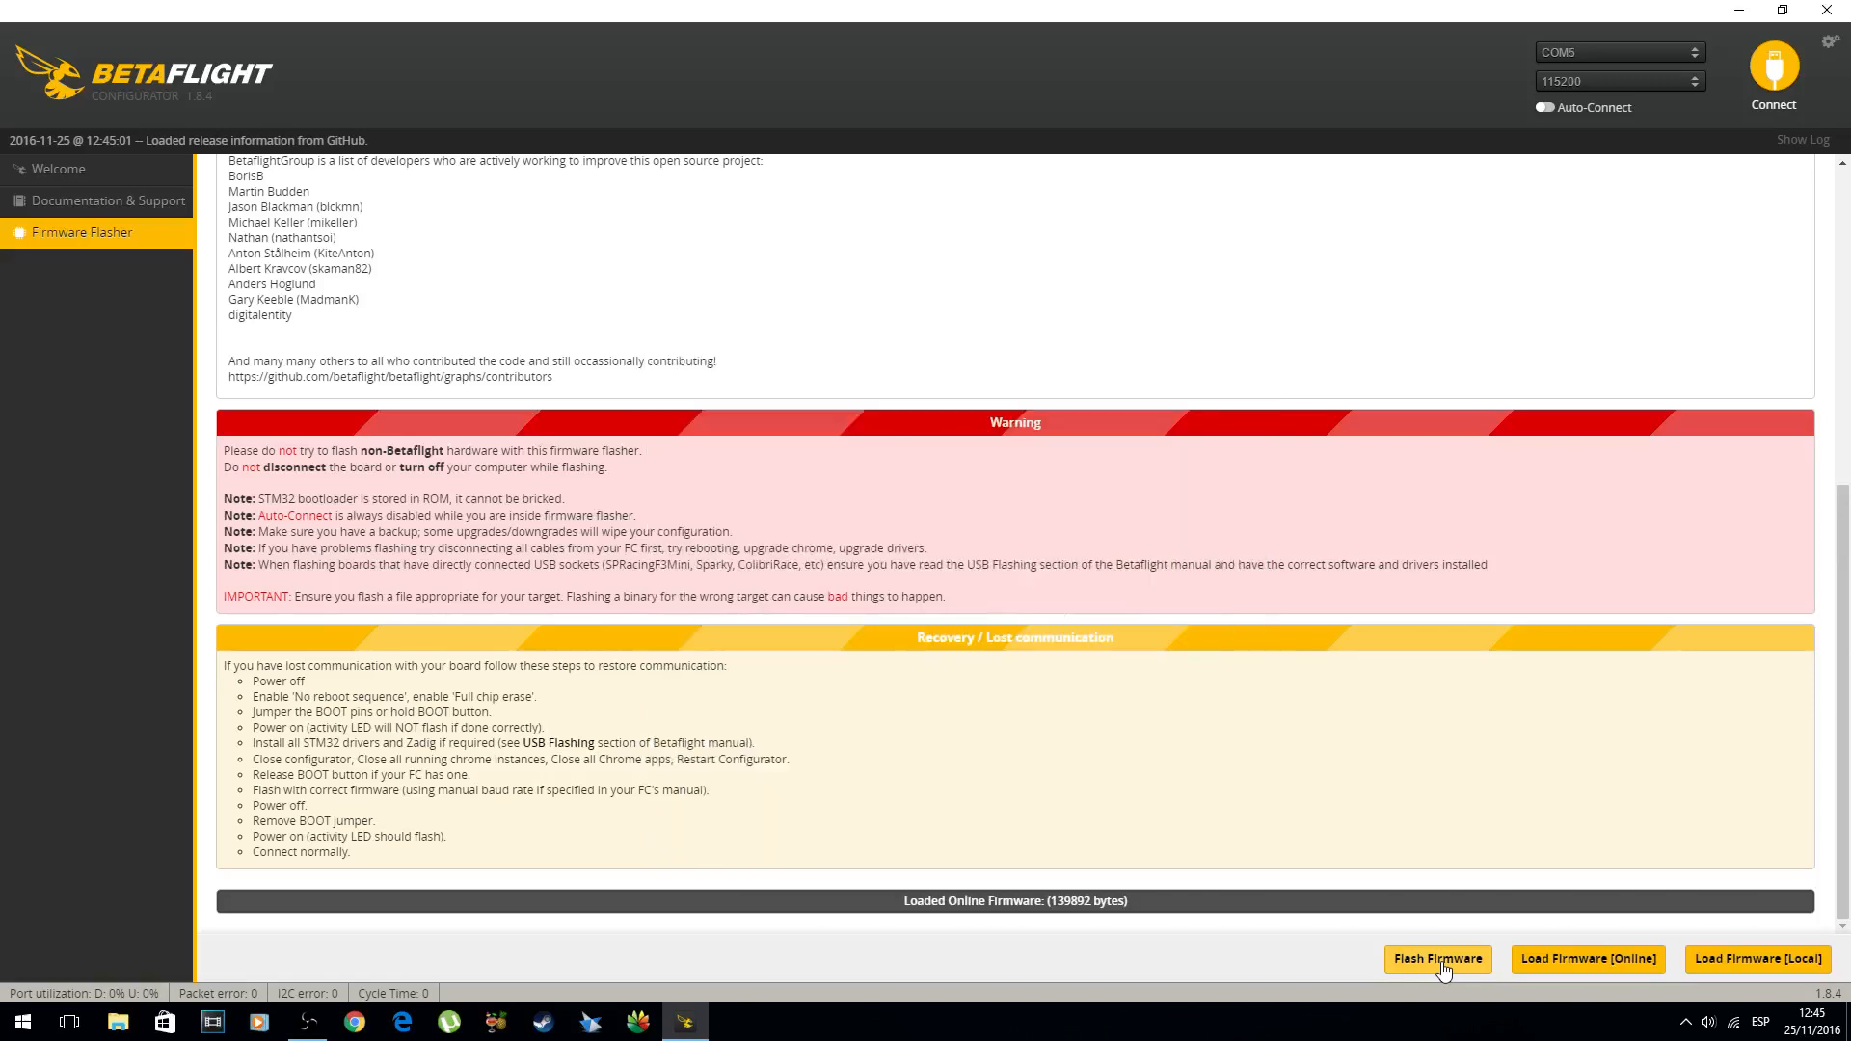
pyautogui.click(1441, 959)
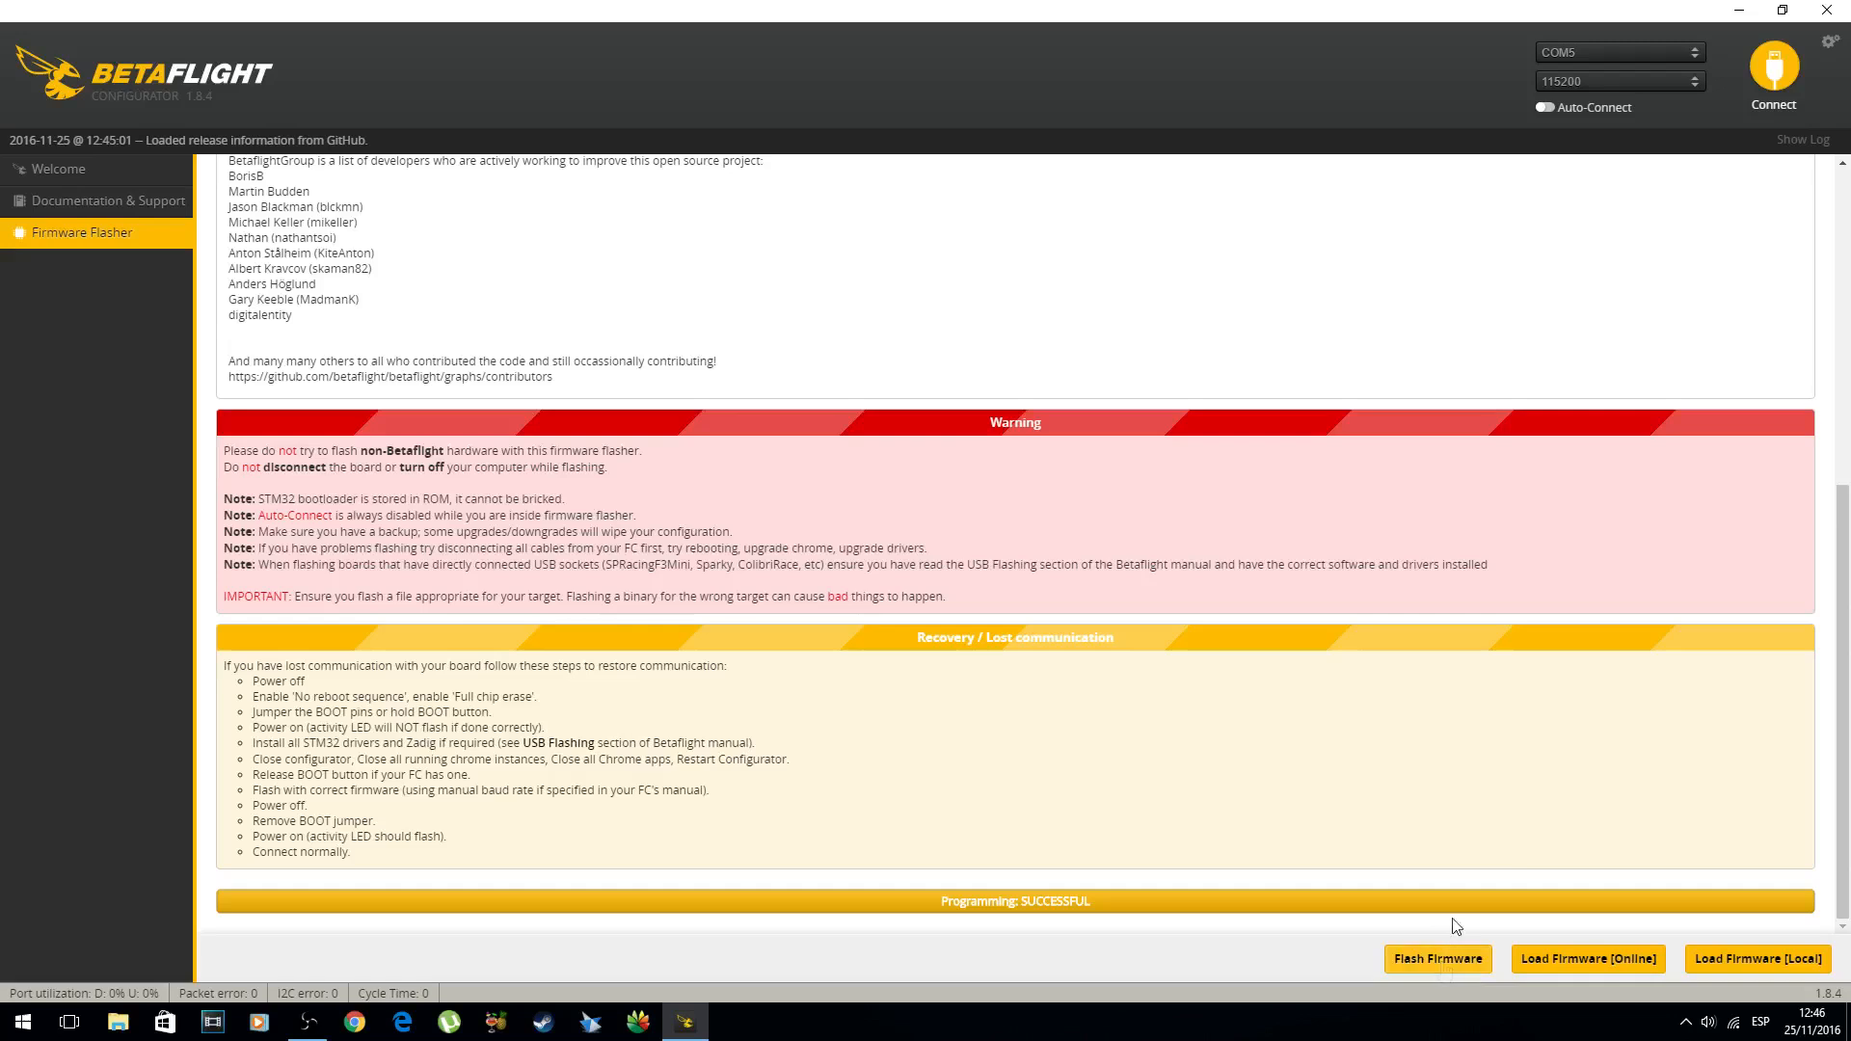
# Connect to the flight controller on port COM5
pyautogui.click(1672, 56)
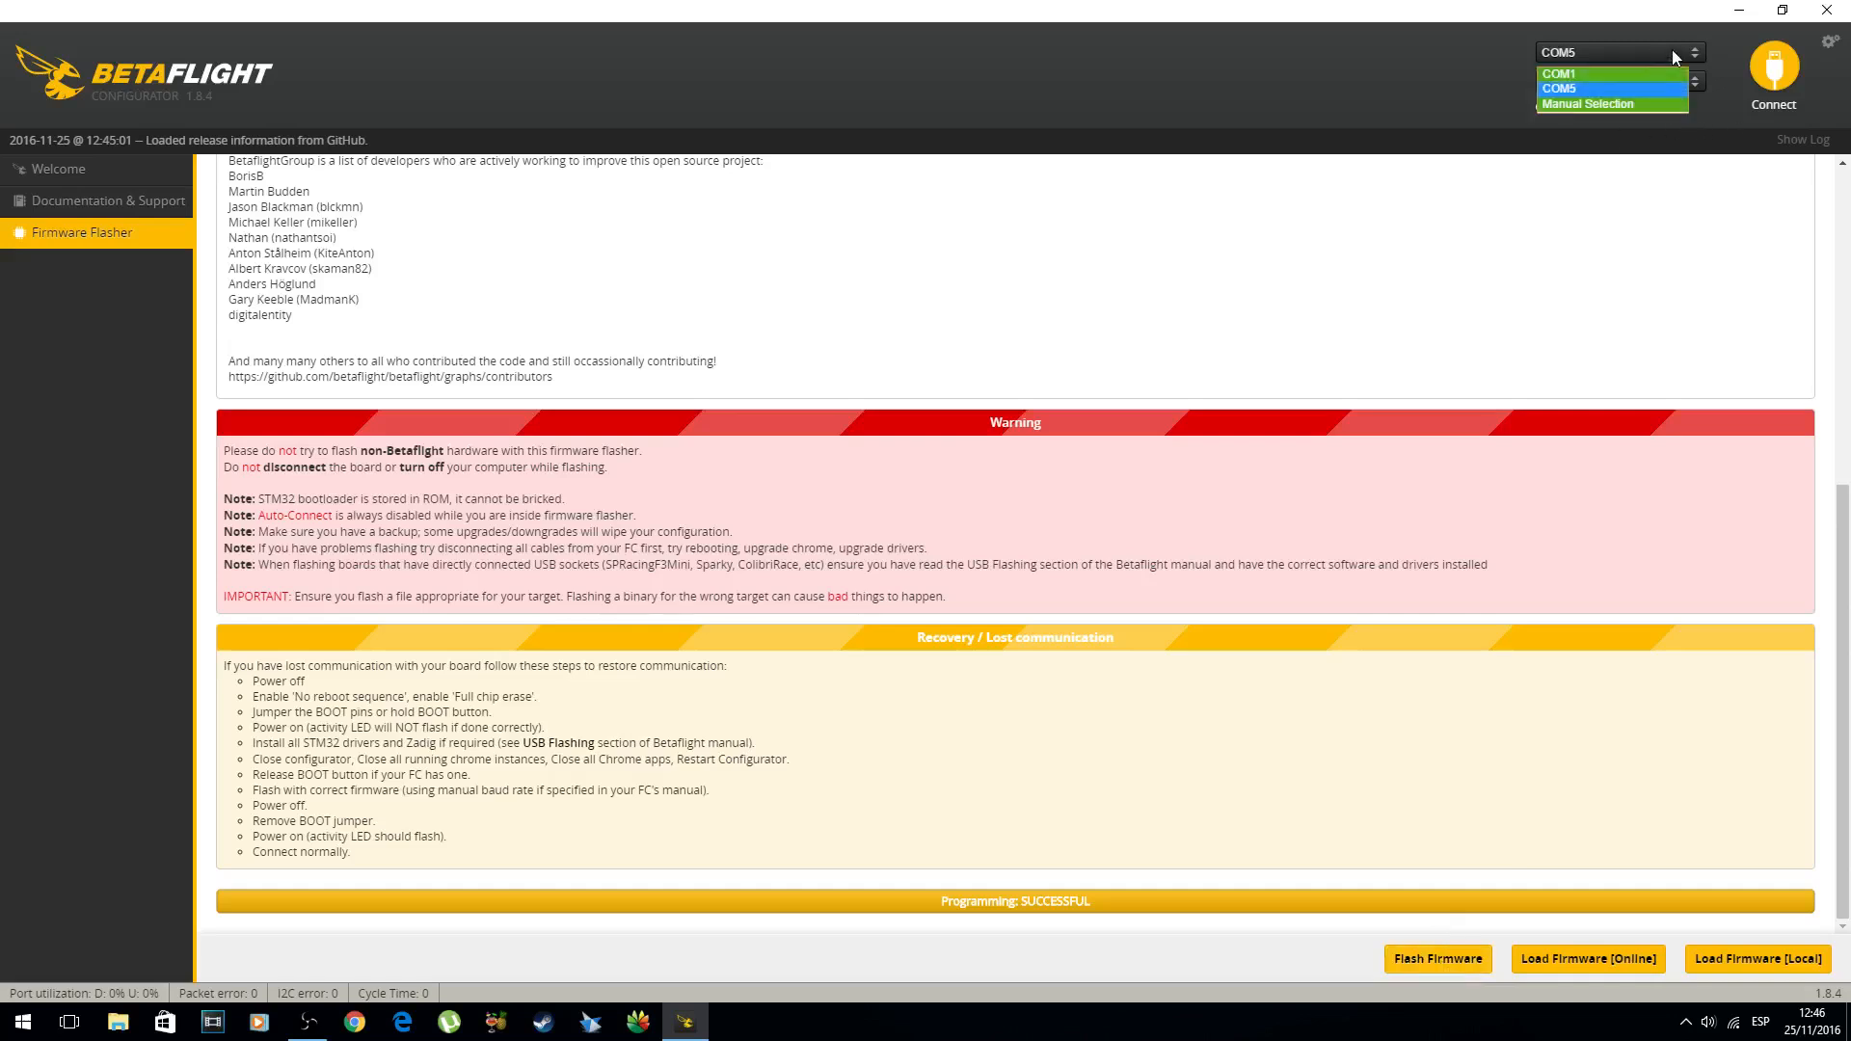
pyautogui.click(1559, 89)
pyautogui.click(1777, 77)
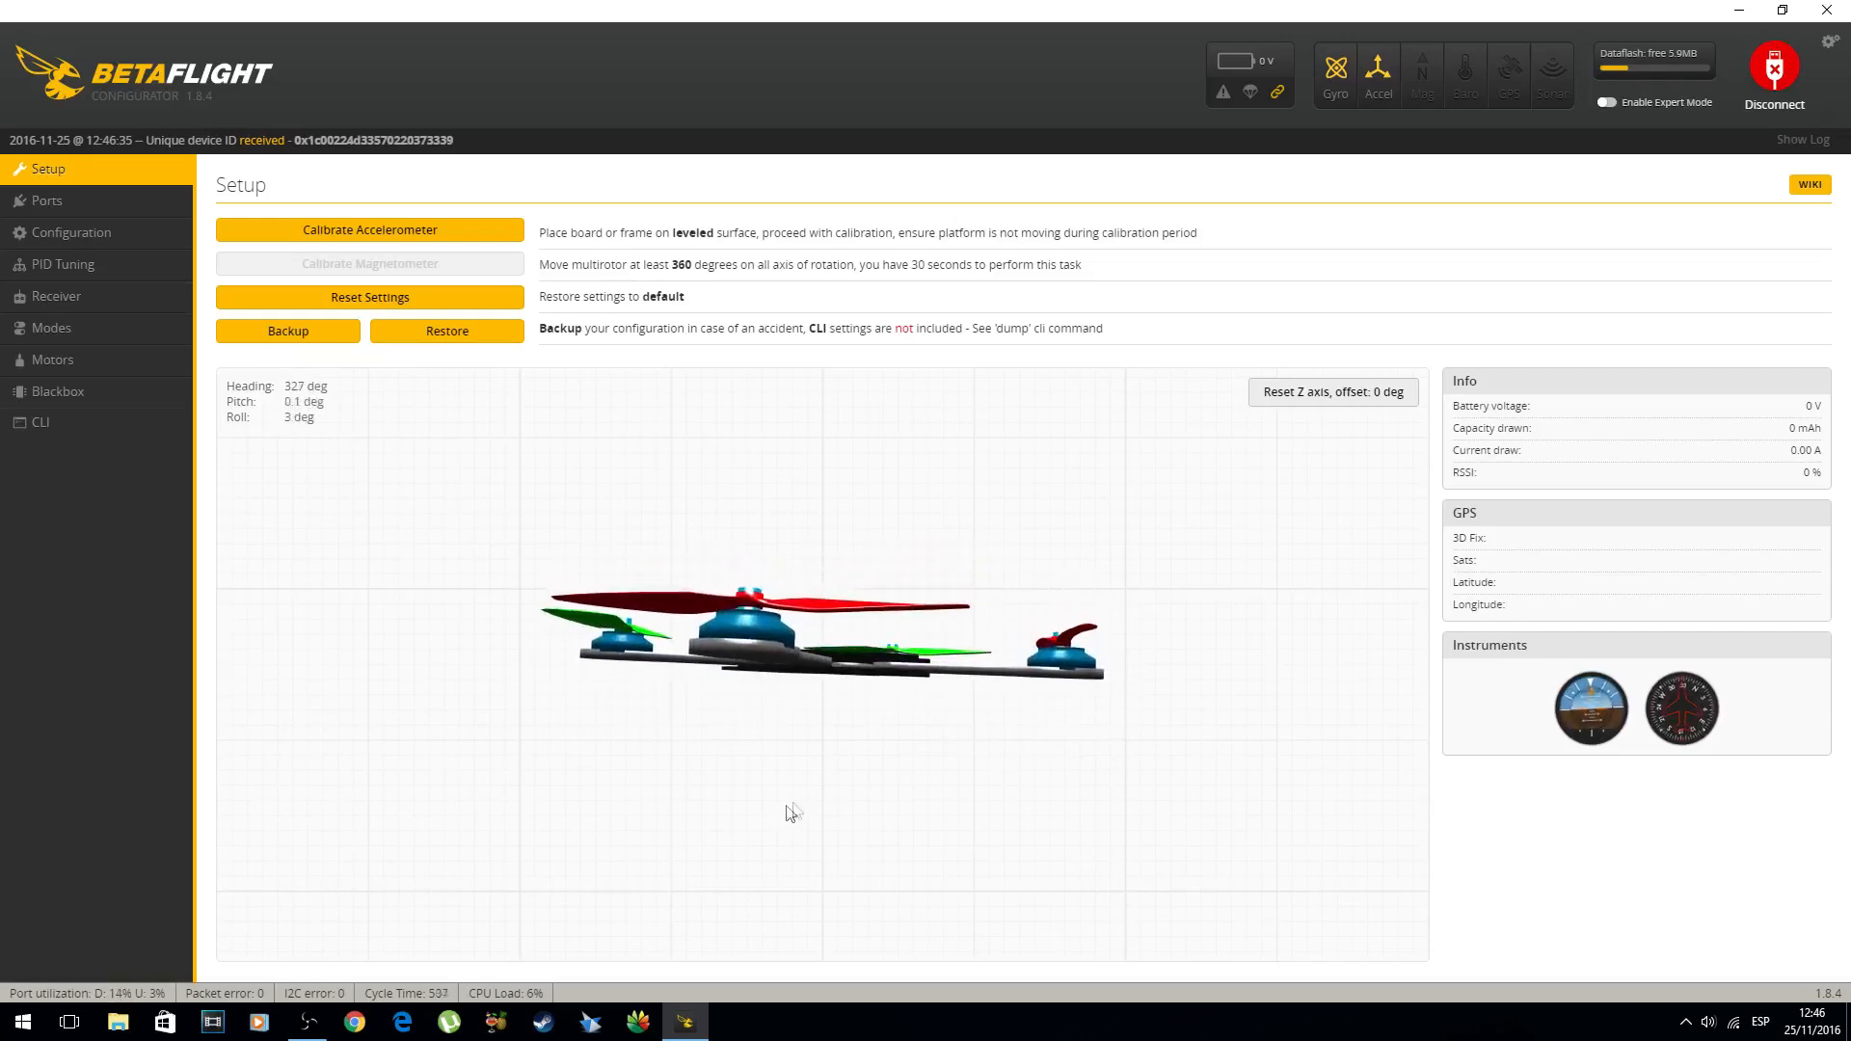
# Calibrate the accelerometer and enable Expert Mode
pyautogui.click(379, 236)
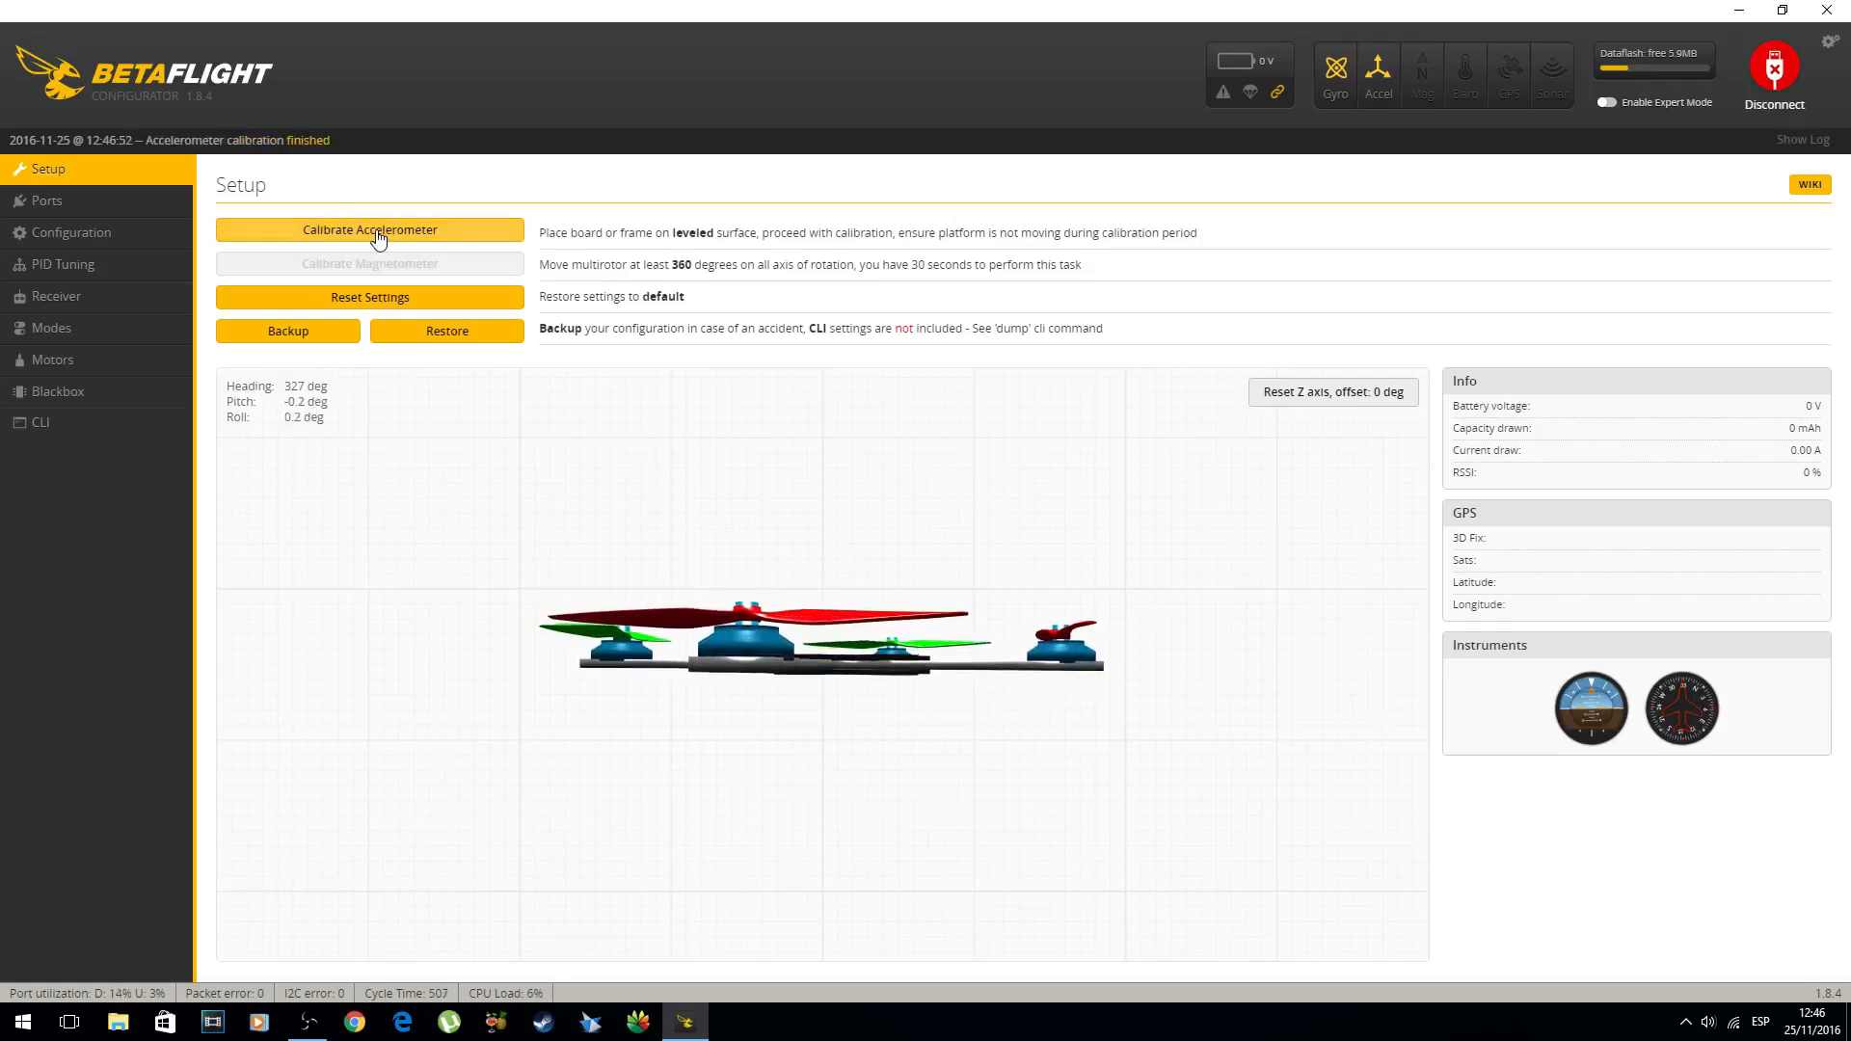
pyautogui.click(378, 238)
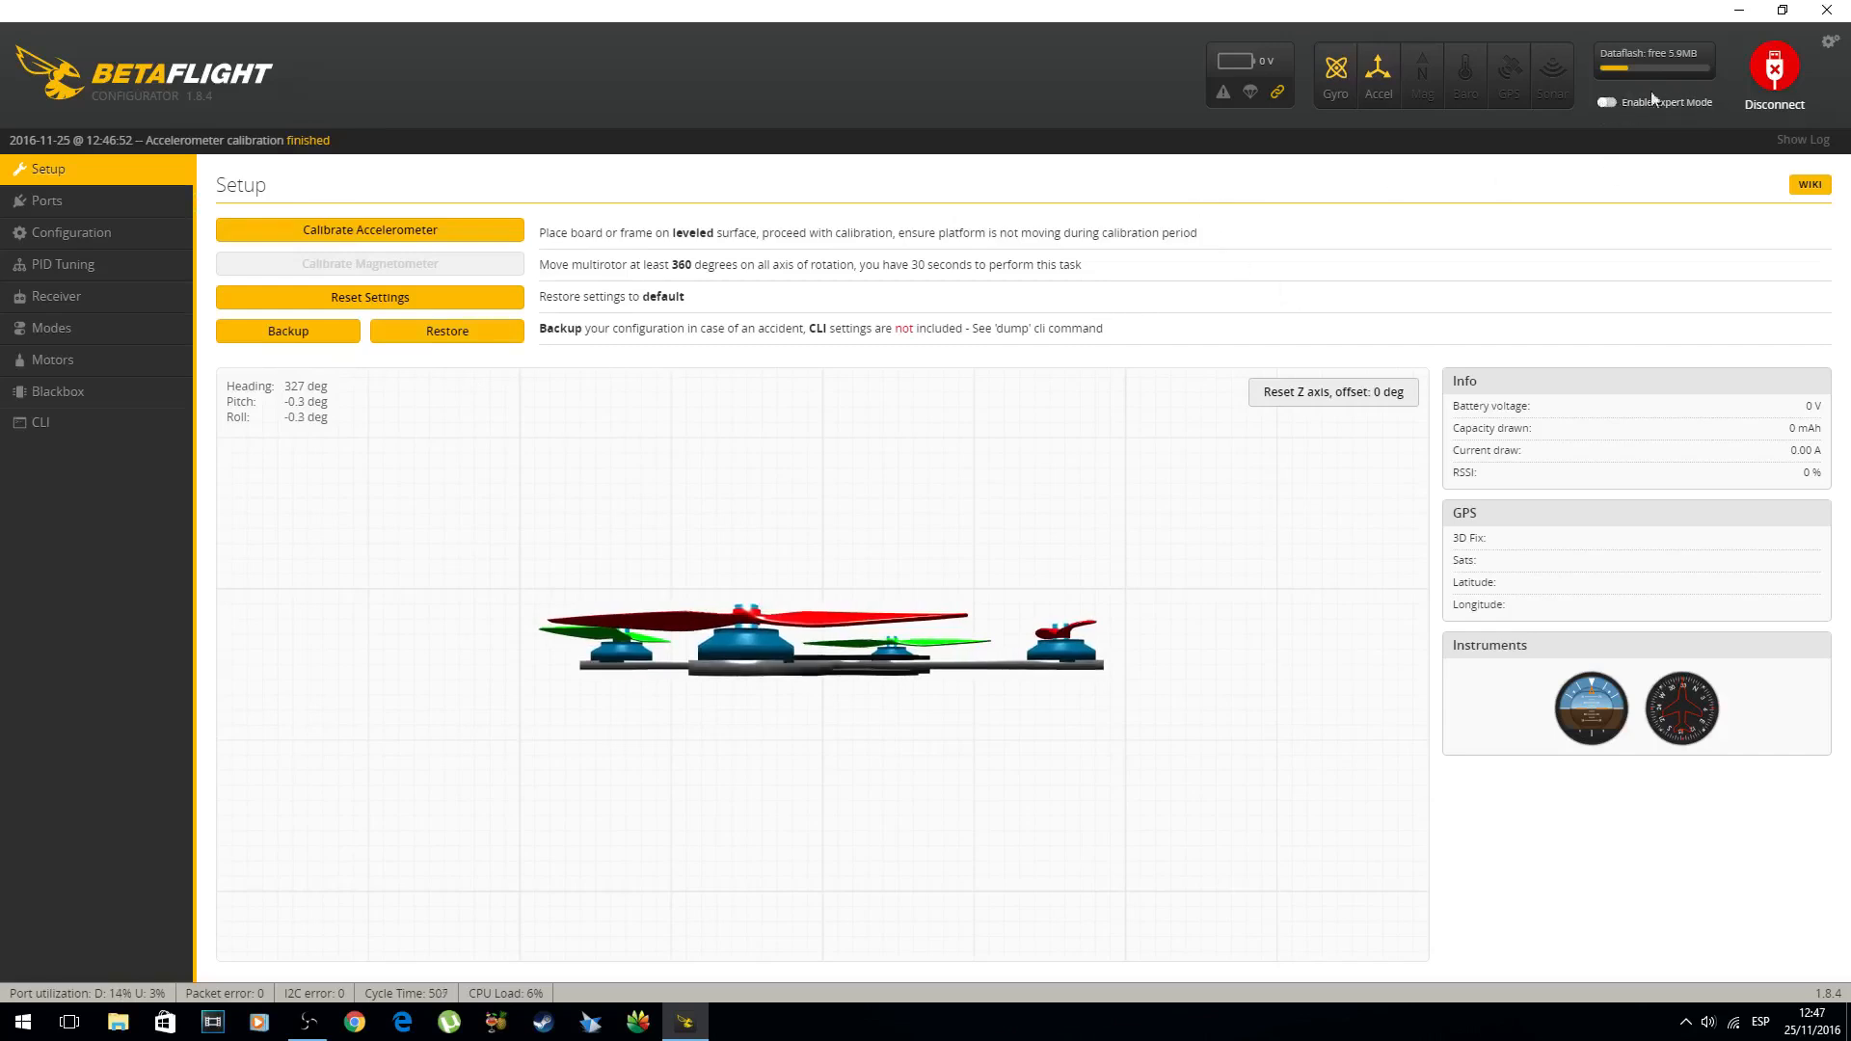
pyautogui.click(1610, 104)
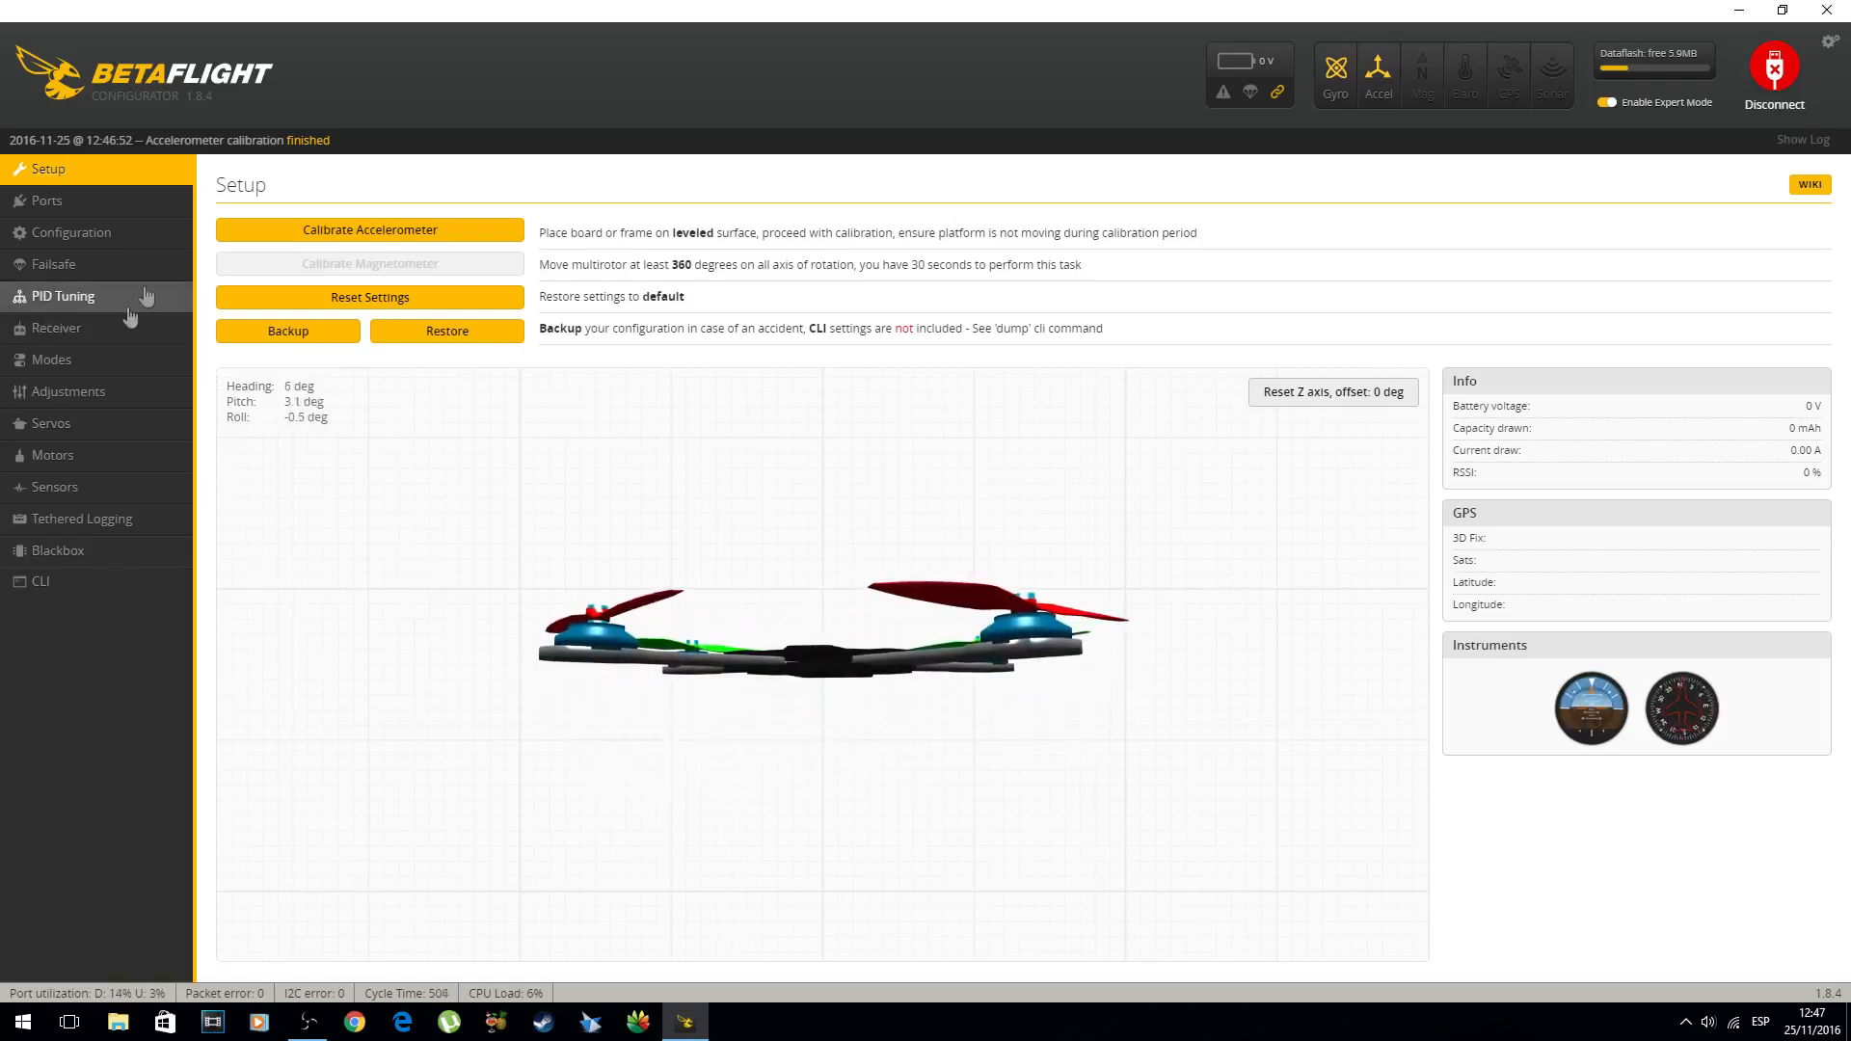
# Enable Serial RX on UART3 in the port settings, and save and reboot the board
pyautogui.click(40, 200)
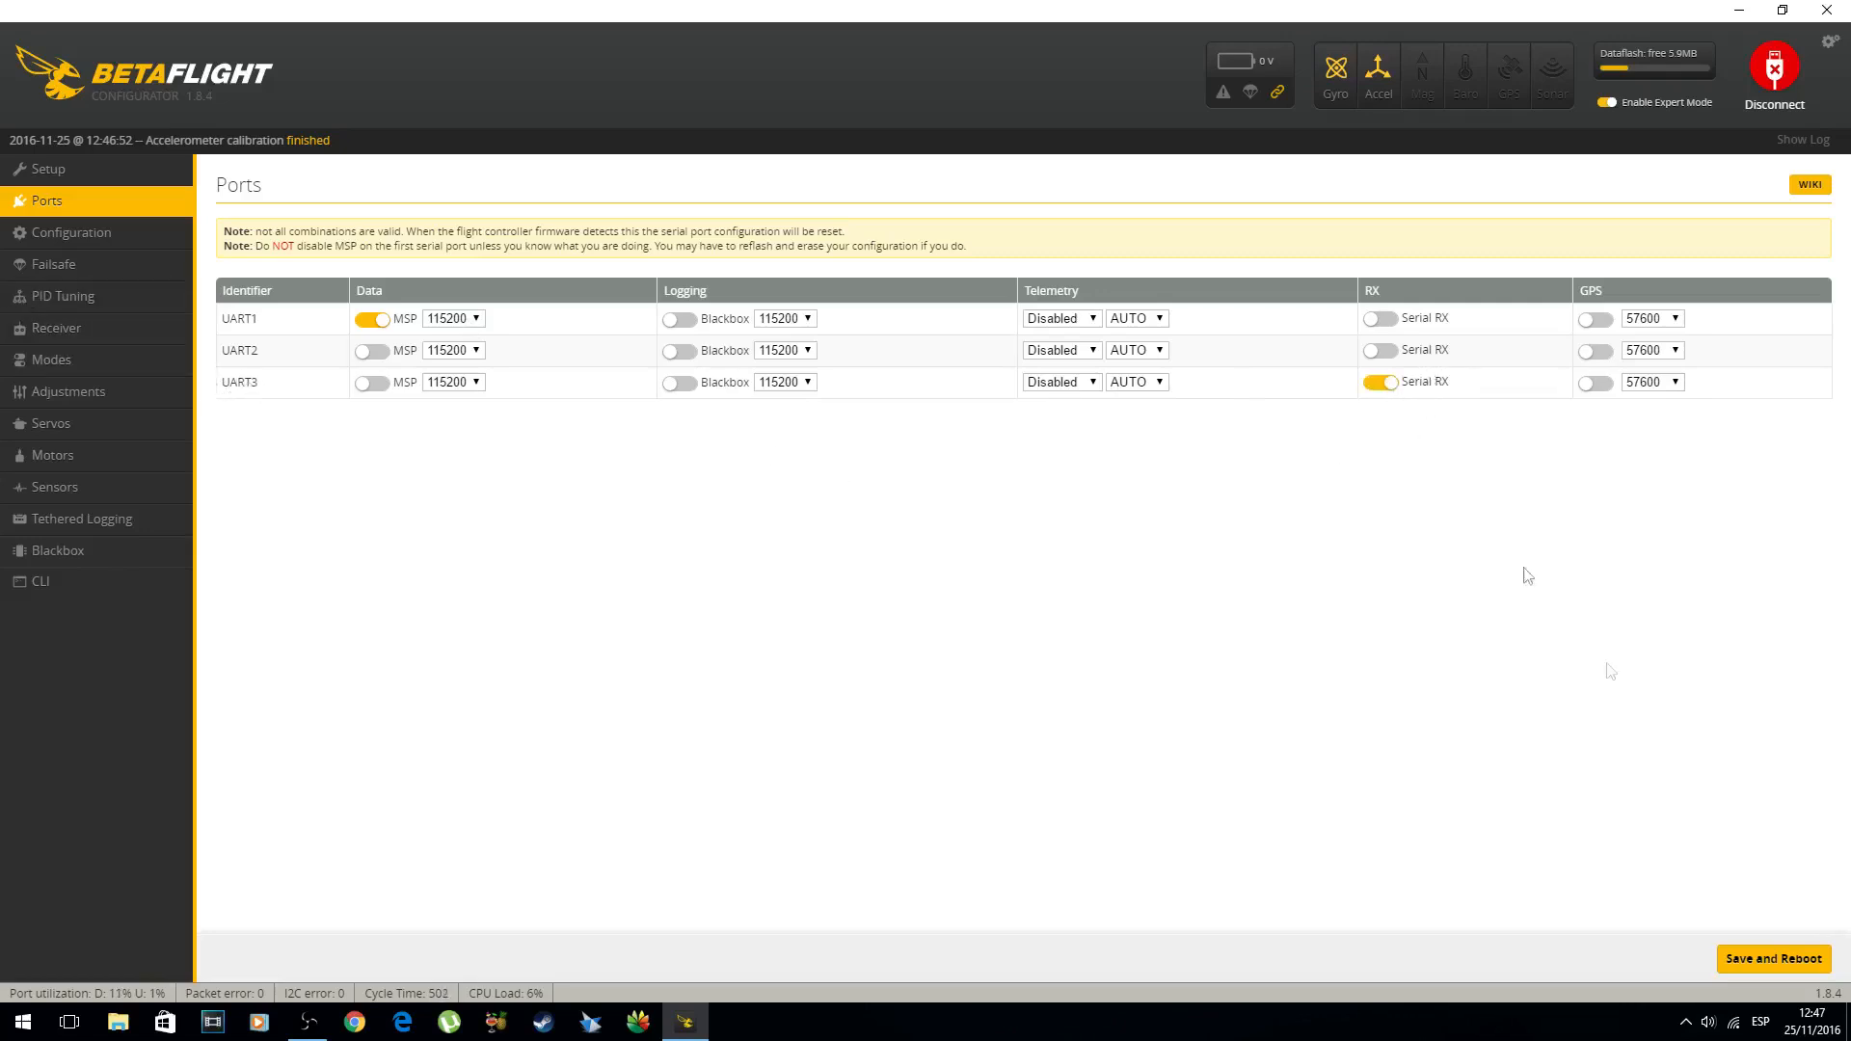
pyautogui.click(1751, 961)
# In the board configuration, set the ESC/Motor protocol to MULTISHOT and the minimum throttle to 1030
pyautogui.click(61, 234)
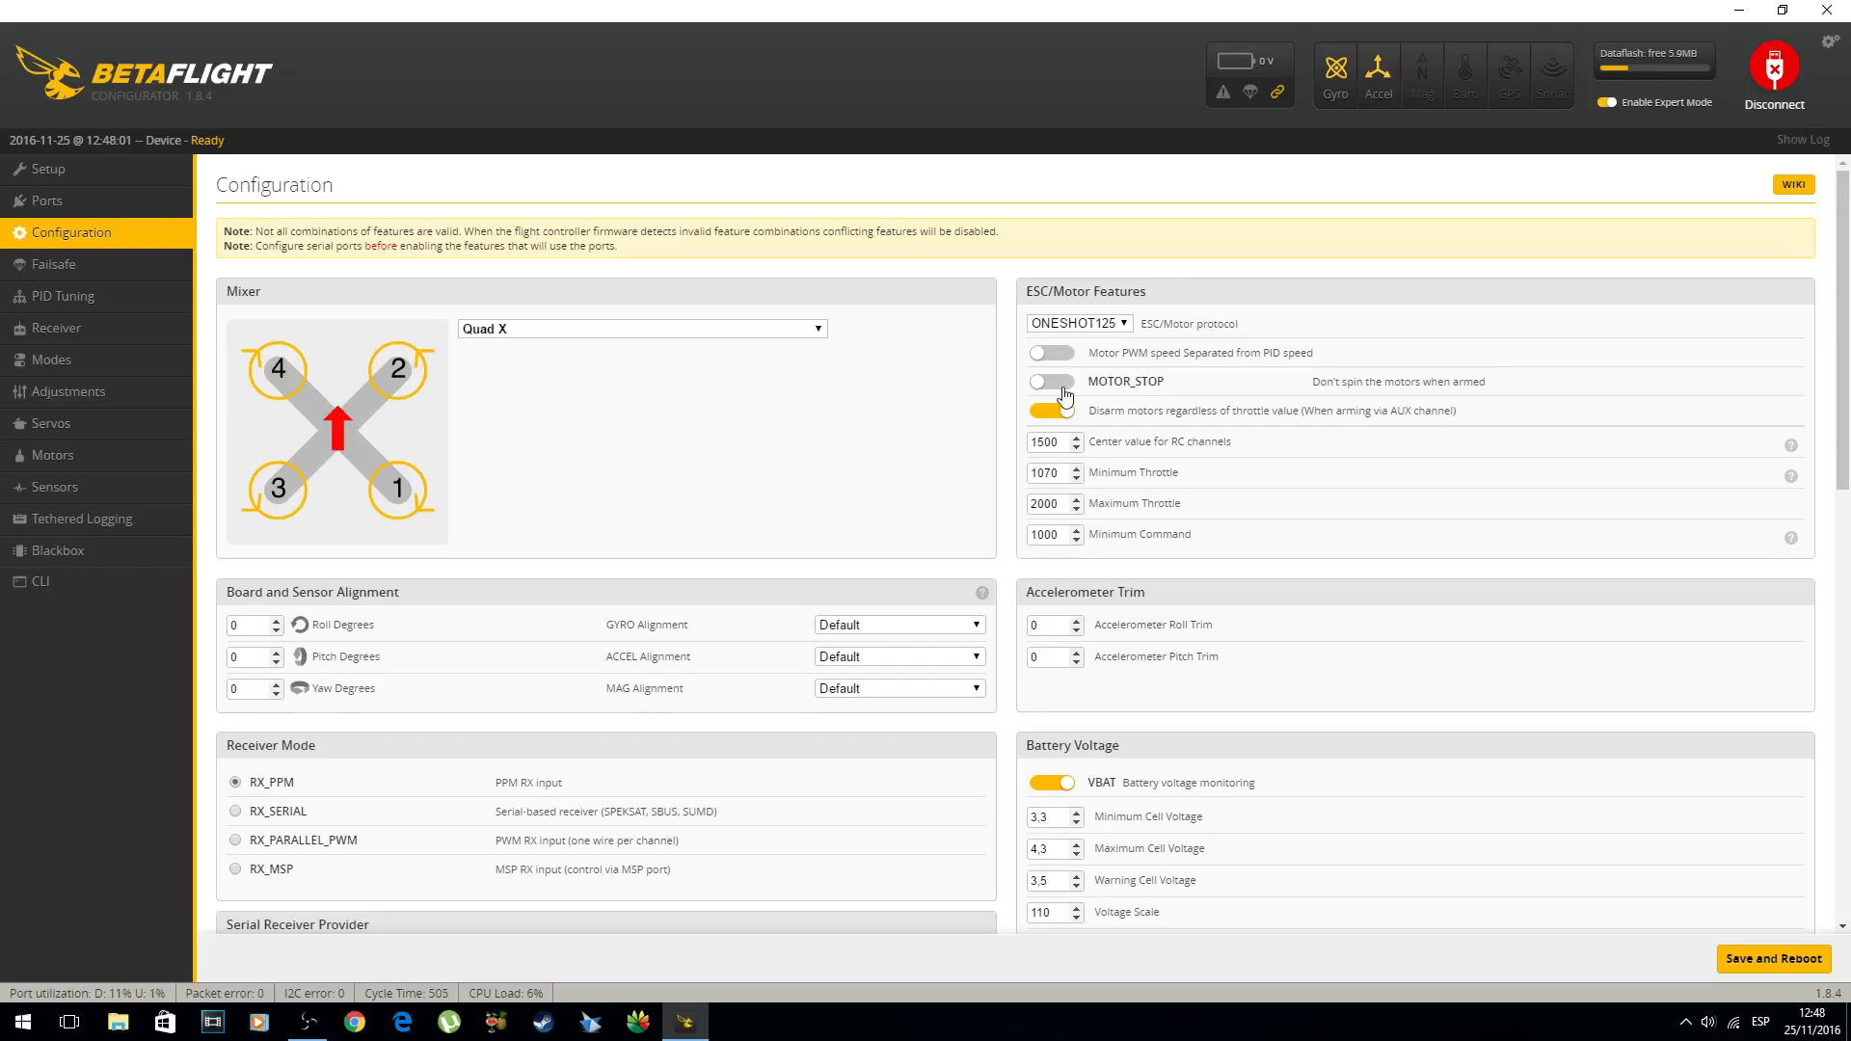
pyautogui.click(1124, 328)
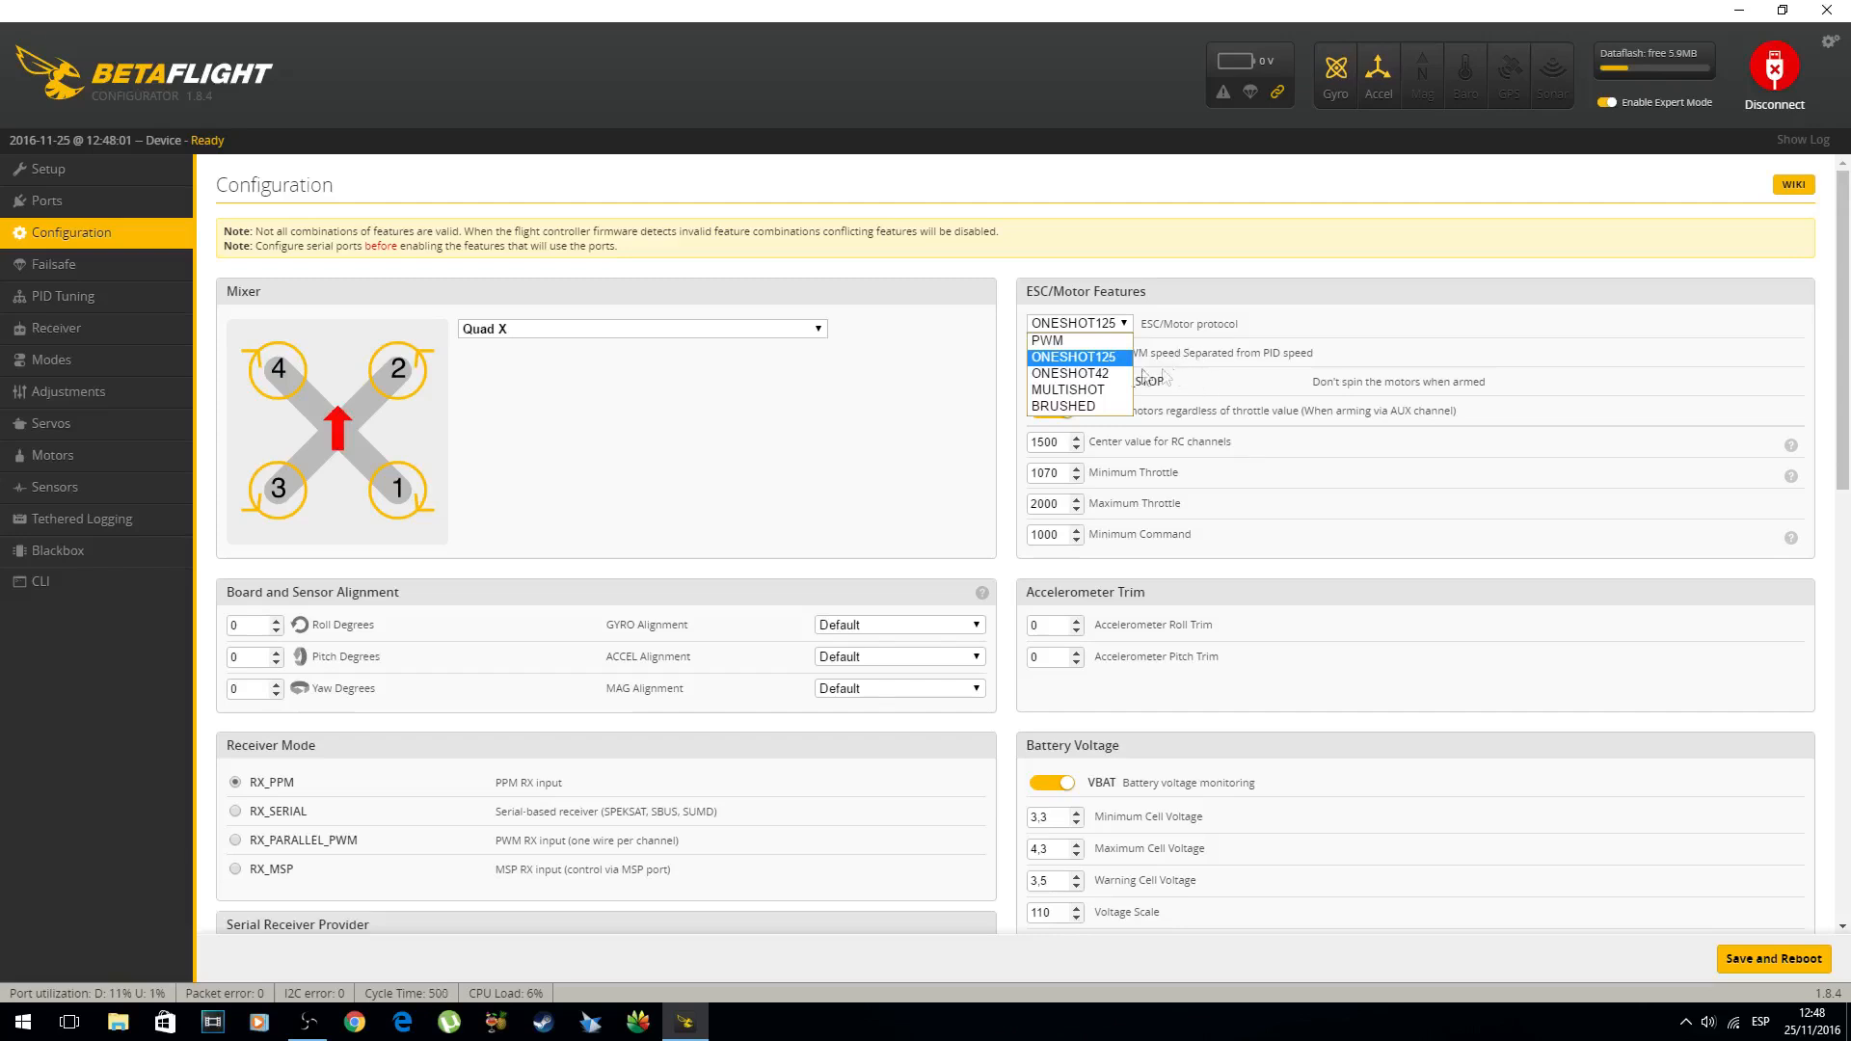
pyautogui.click(1067, 391)
pyautogui.click(1118, 328)
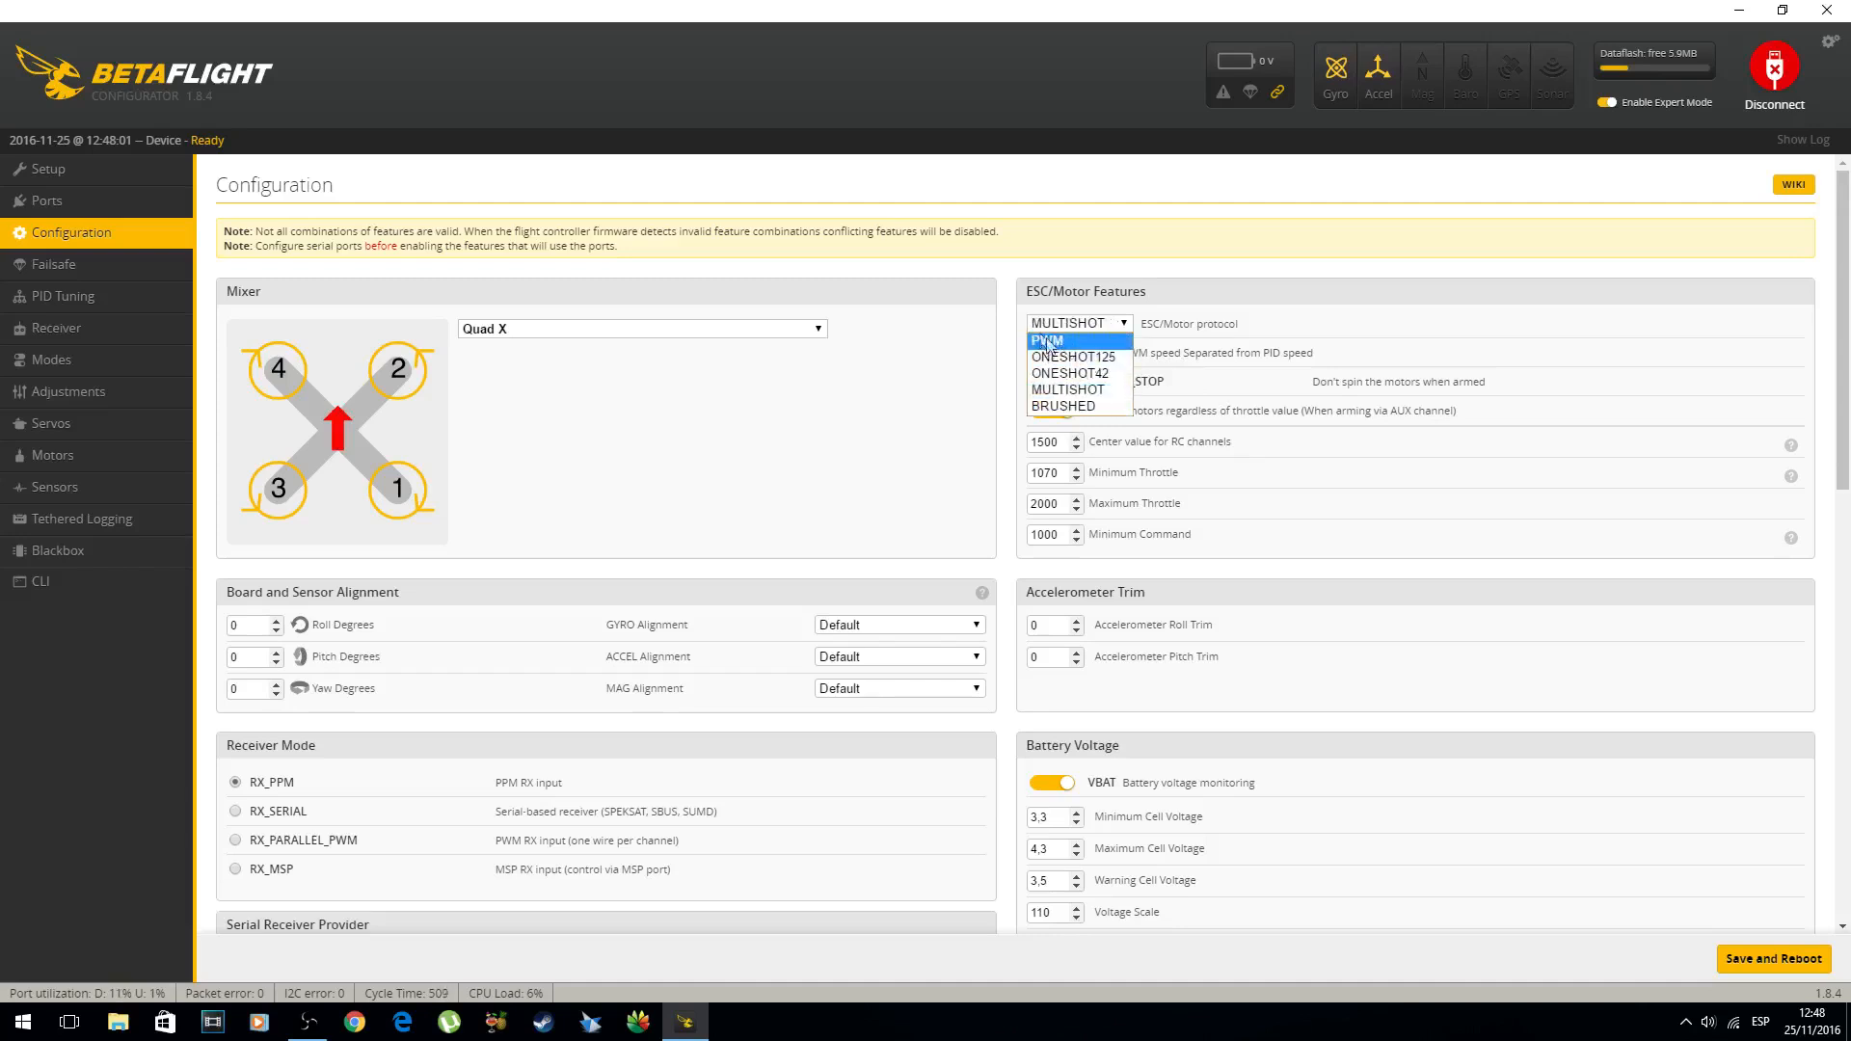
pyautogui.click(1073, 390)
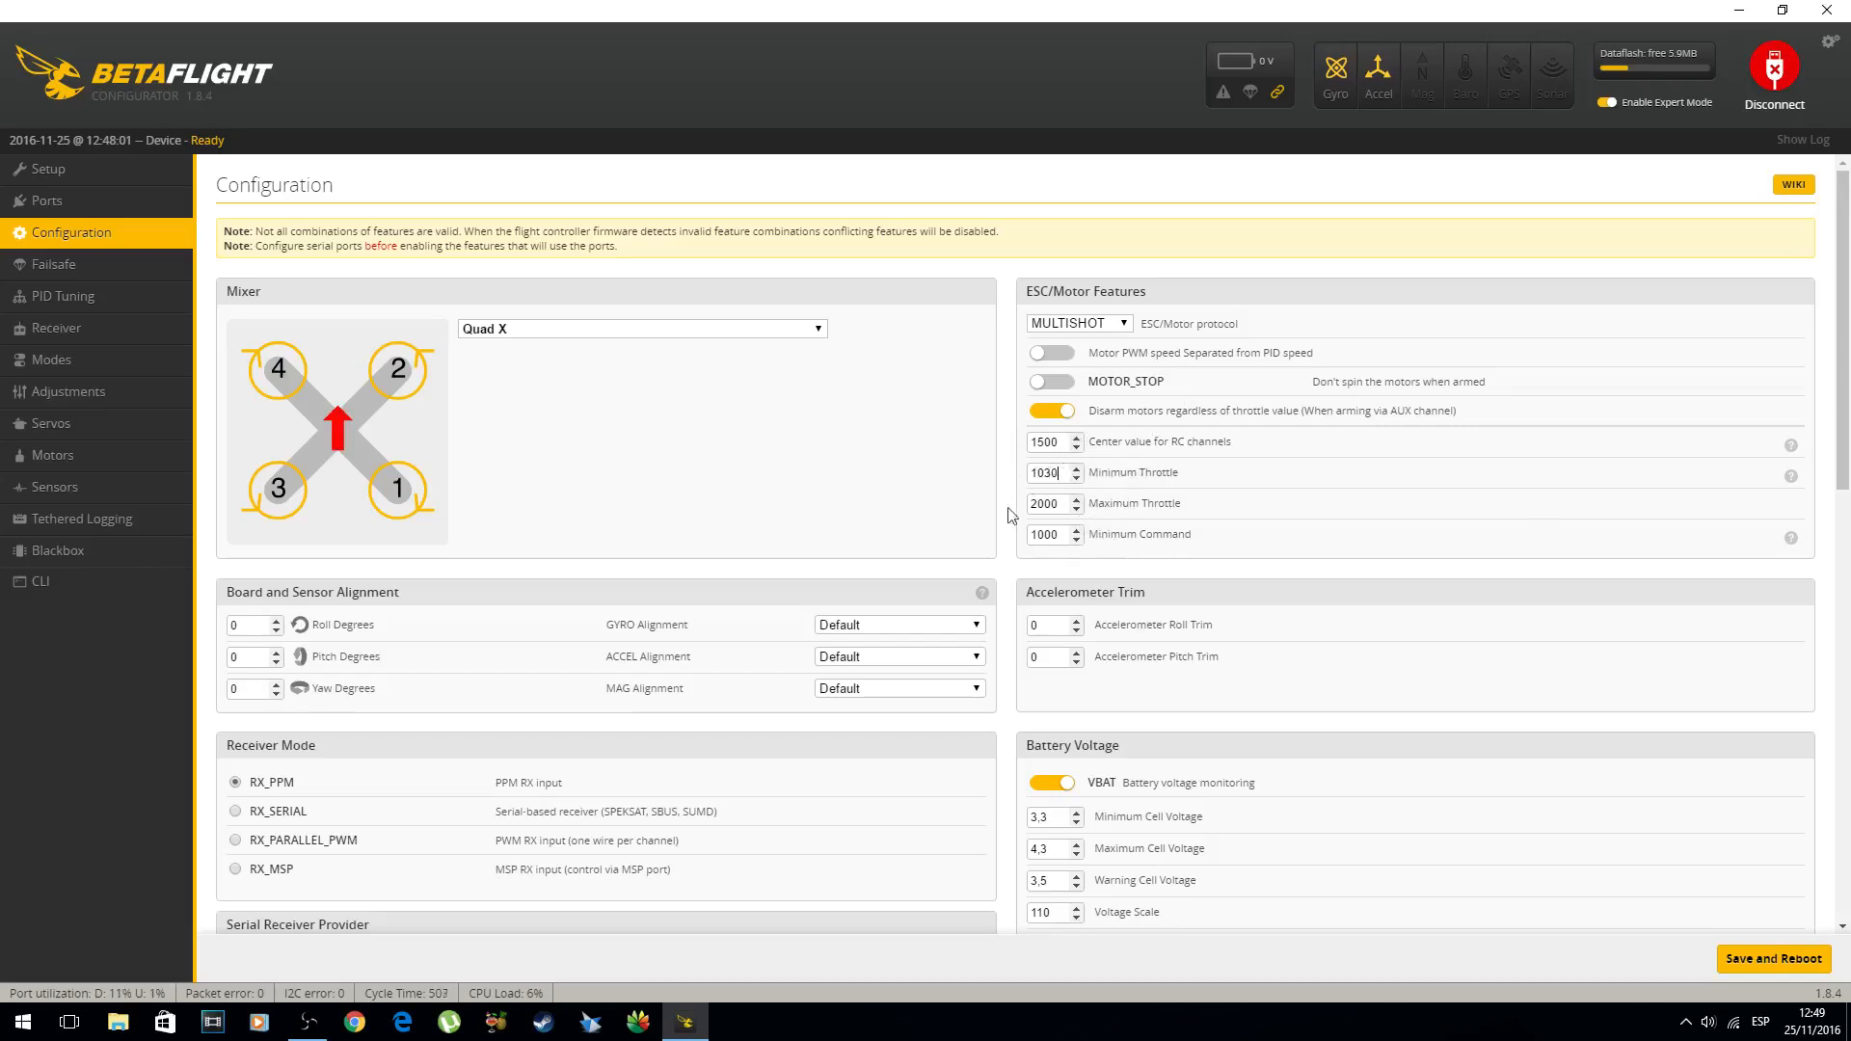
pyautogui.doubleClick(1033, 473)
# Set the receiver mode to RX_SERIAL and choose IBUS as the serial receiver provider
pyautogui.scroll(-1, 945, 487)
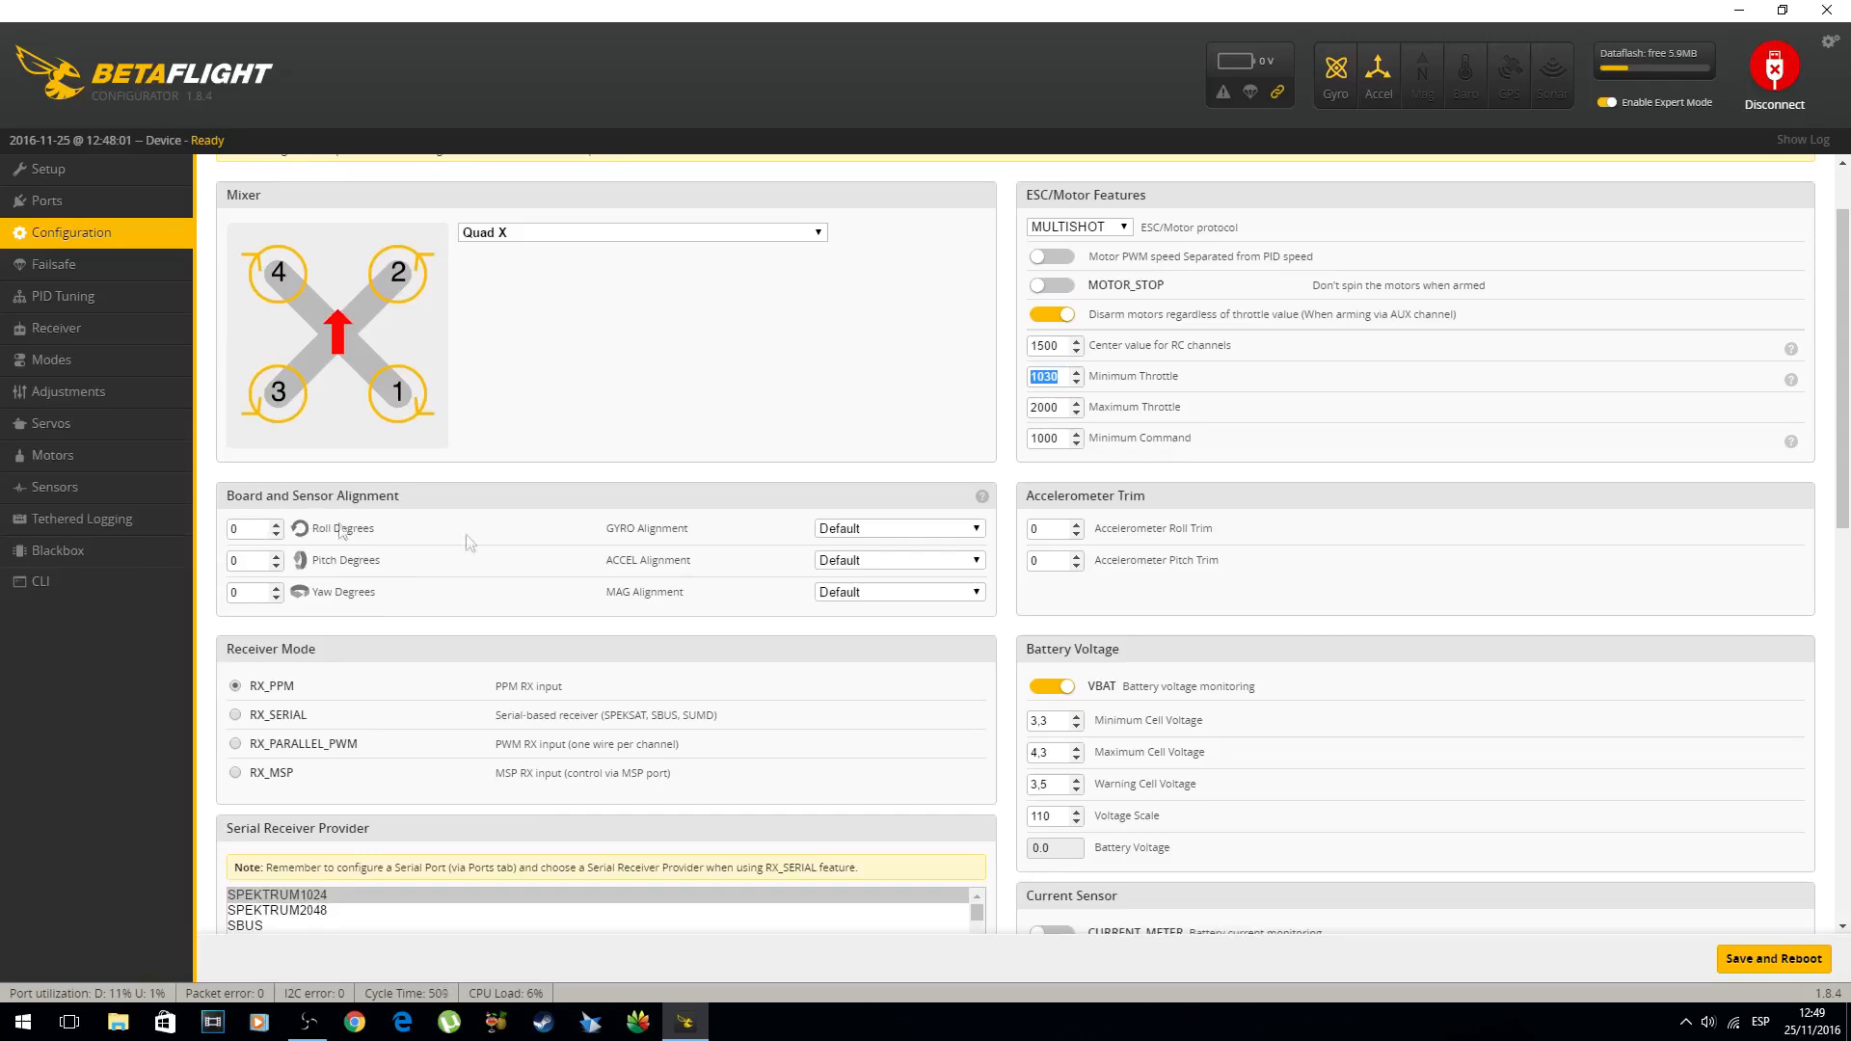
pyautogui.scroll(-1, 916, 593)
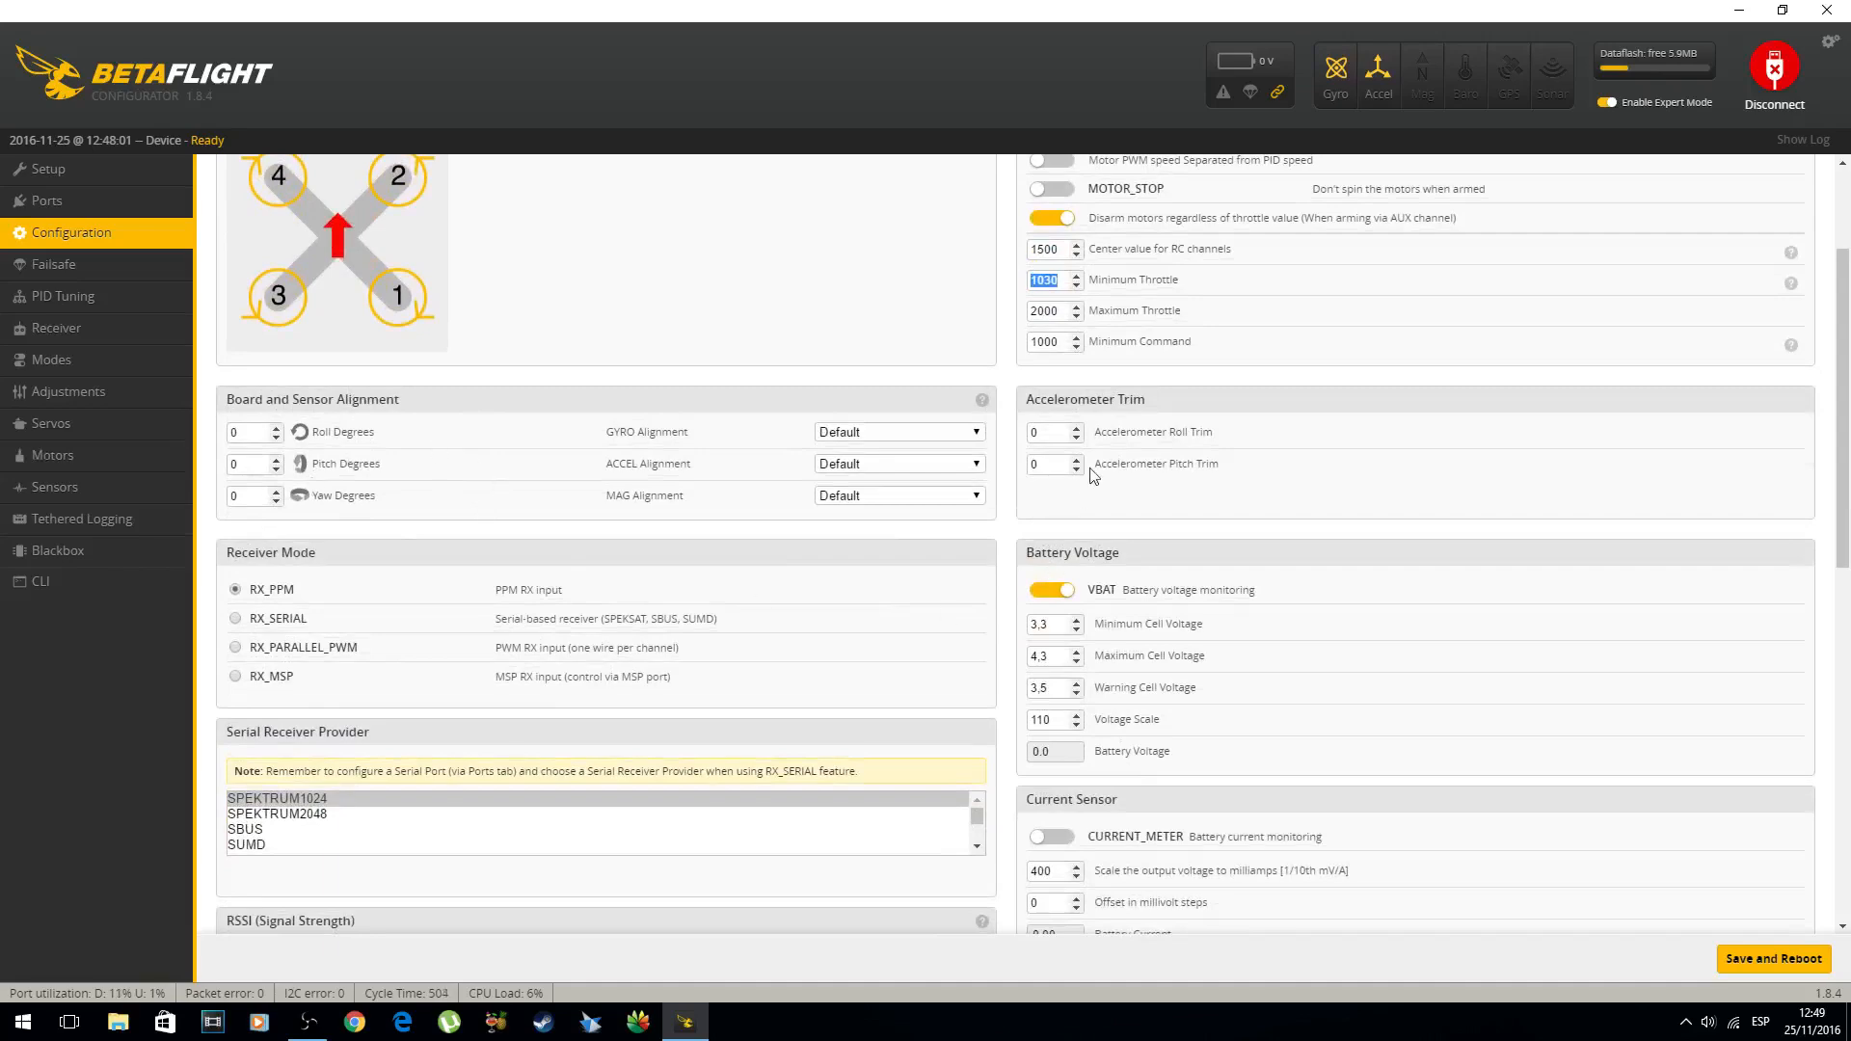
pyautogui.scroll(-1, 1093, 474)
pyautogui.scroll(-2, 557, 459)
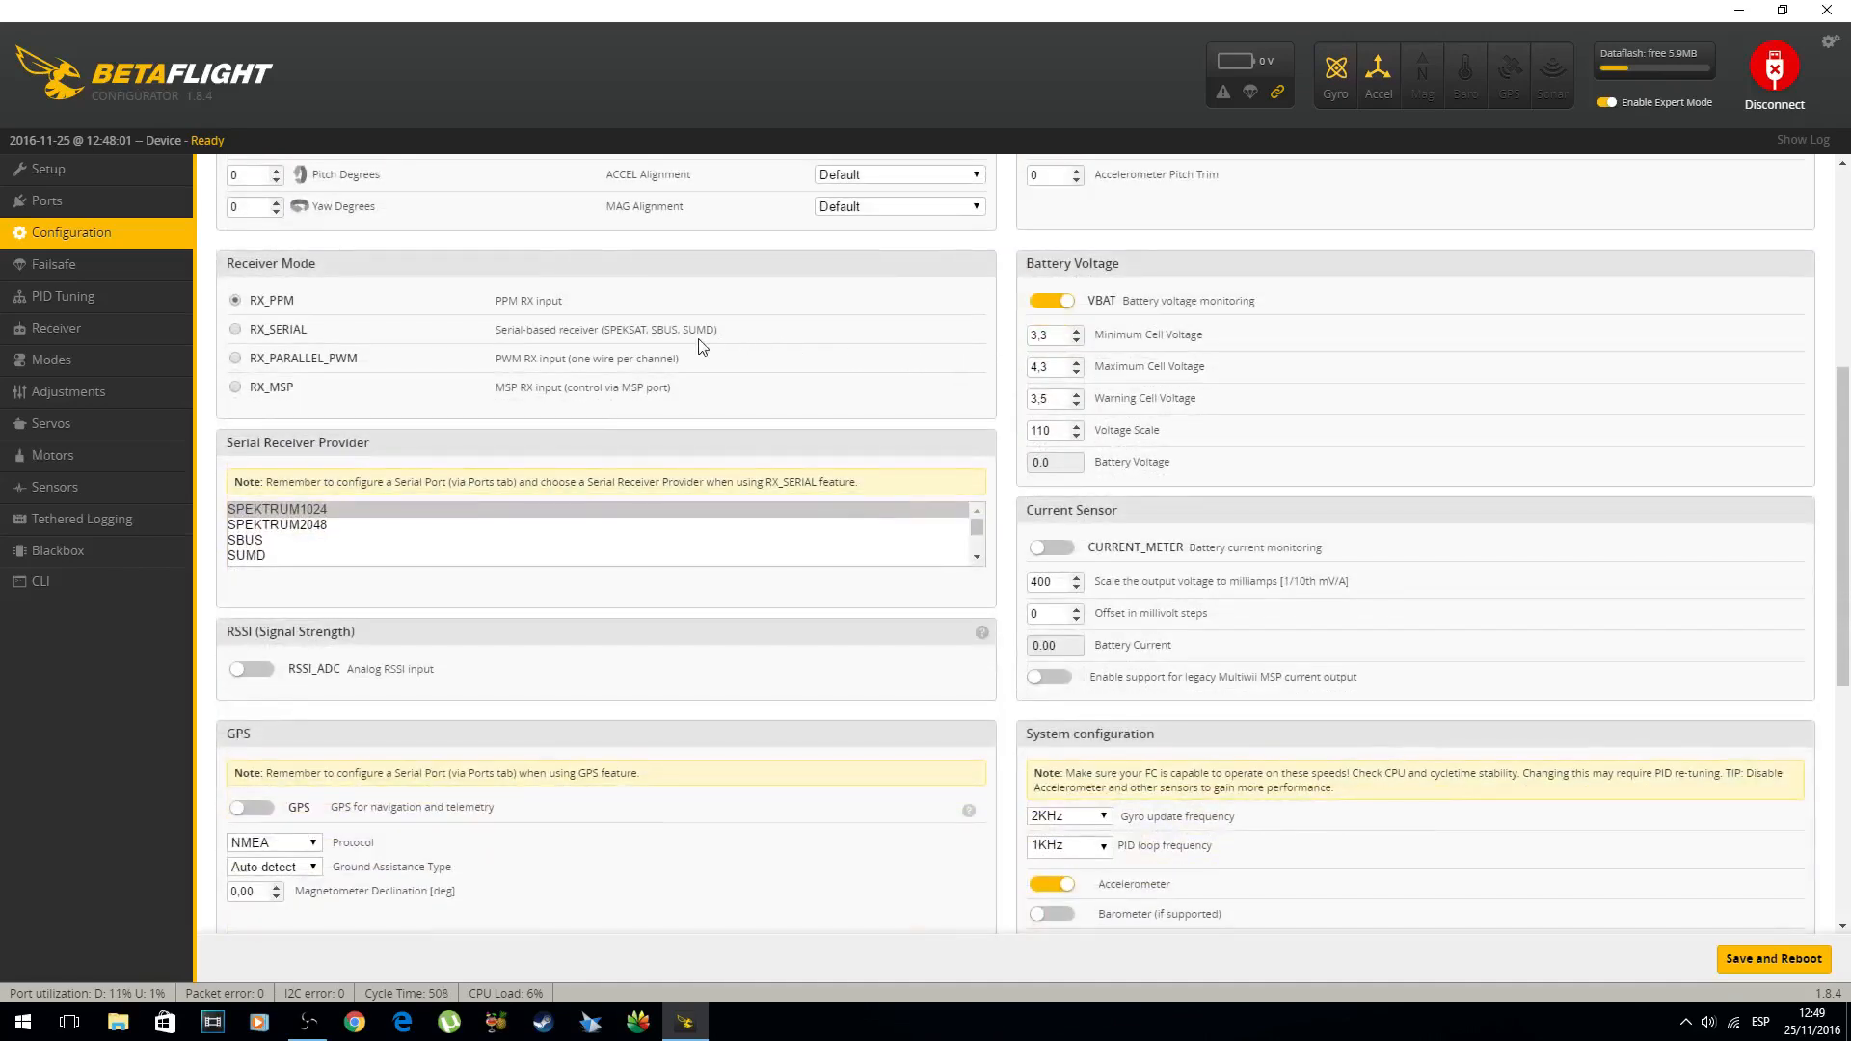
pyautogui.click(236, 328)
pyautogui.scroll(-4, 289, 532)
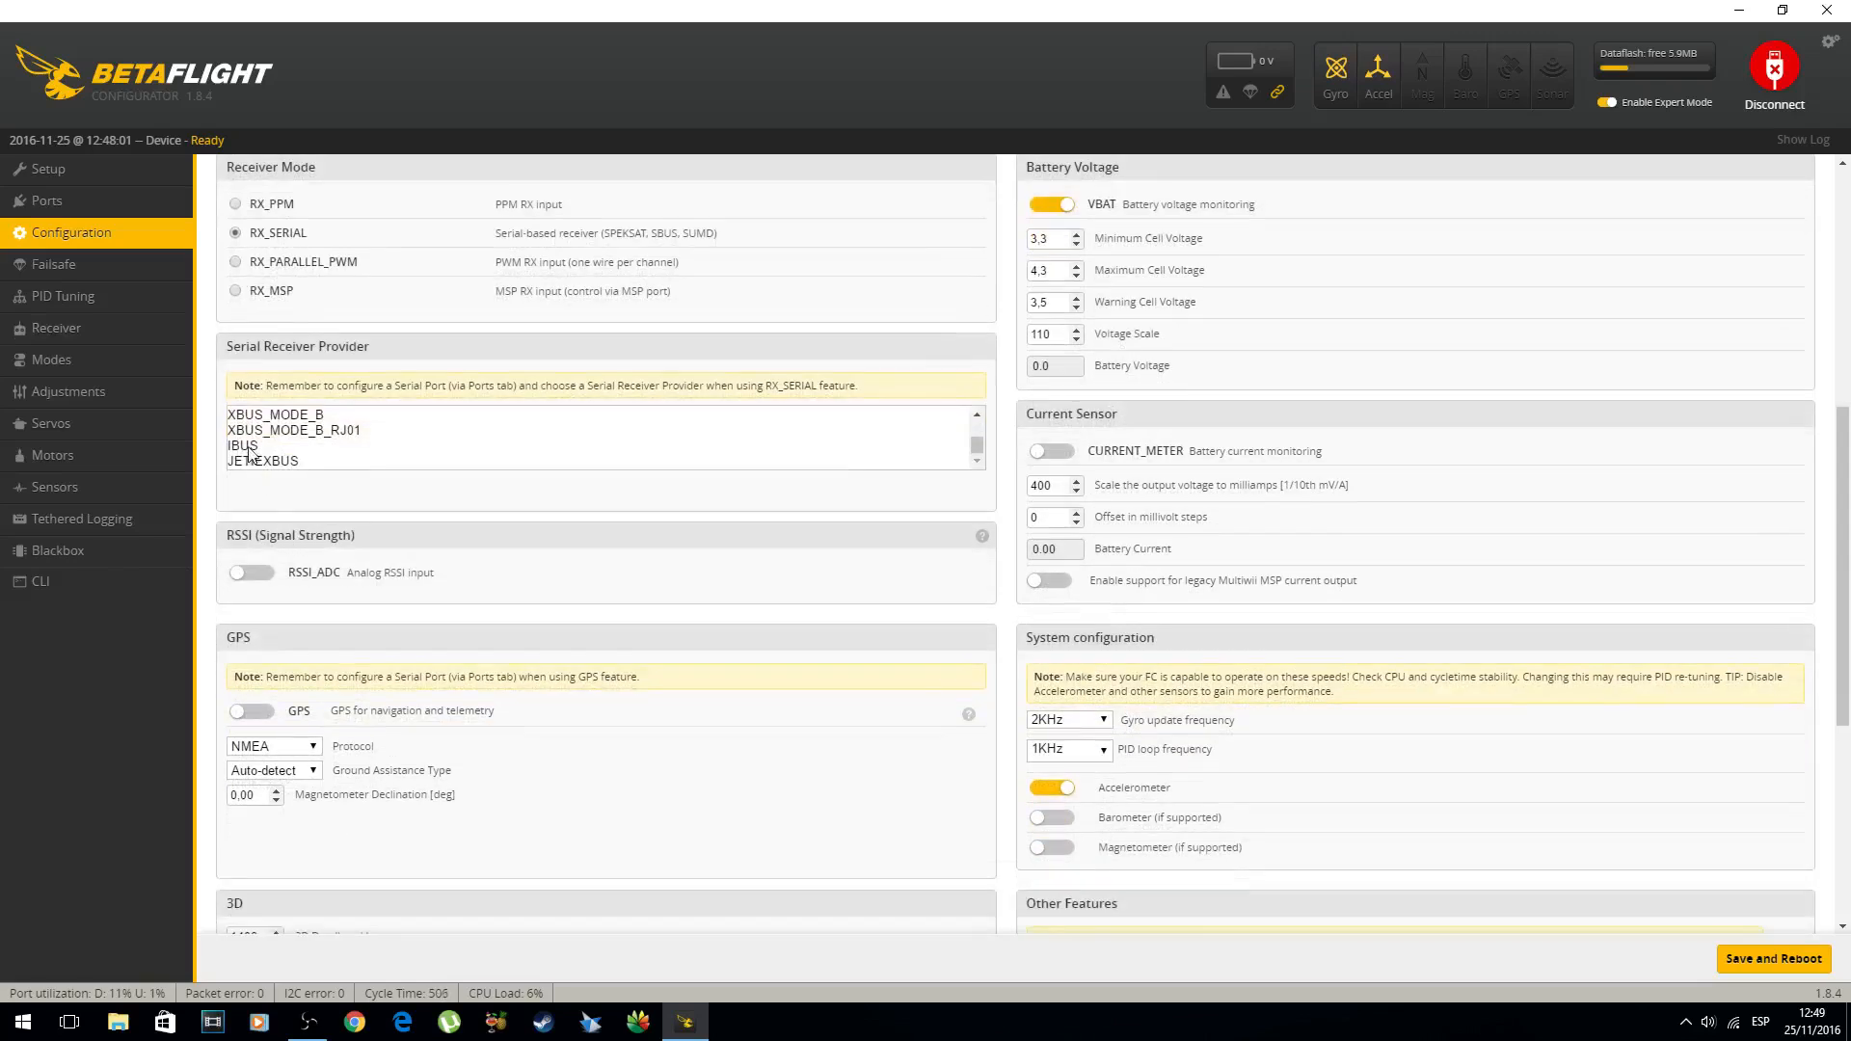
pyautogui.click(257, 446)
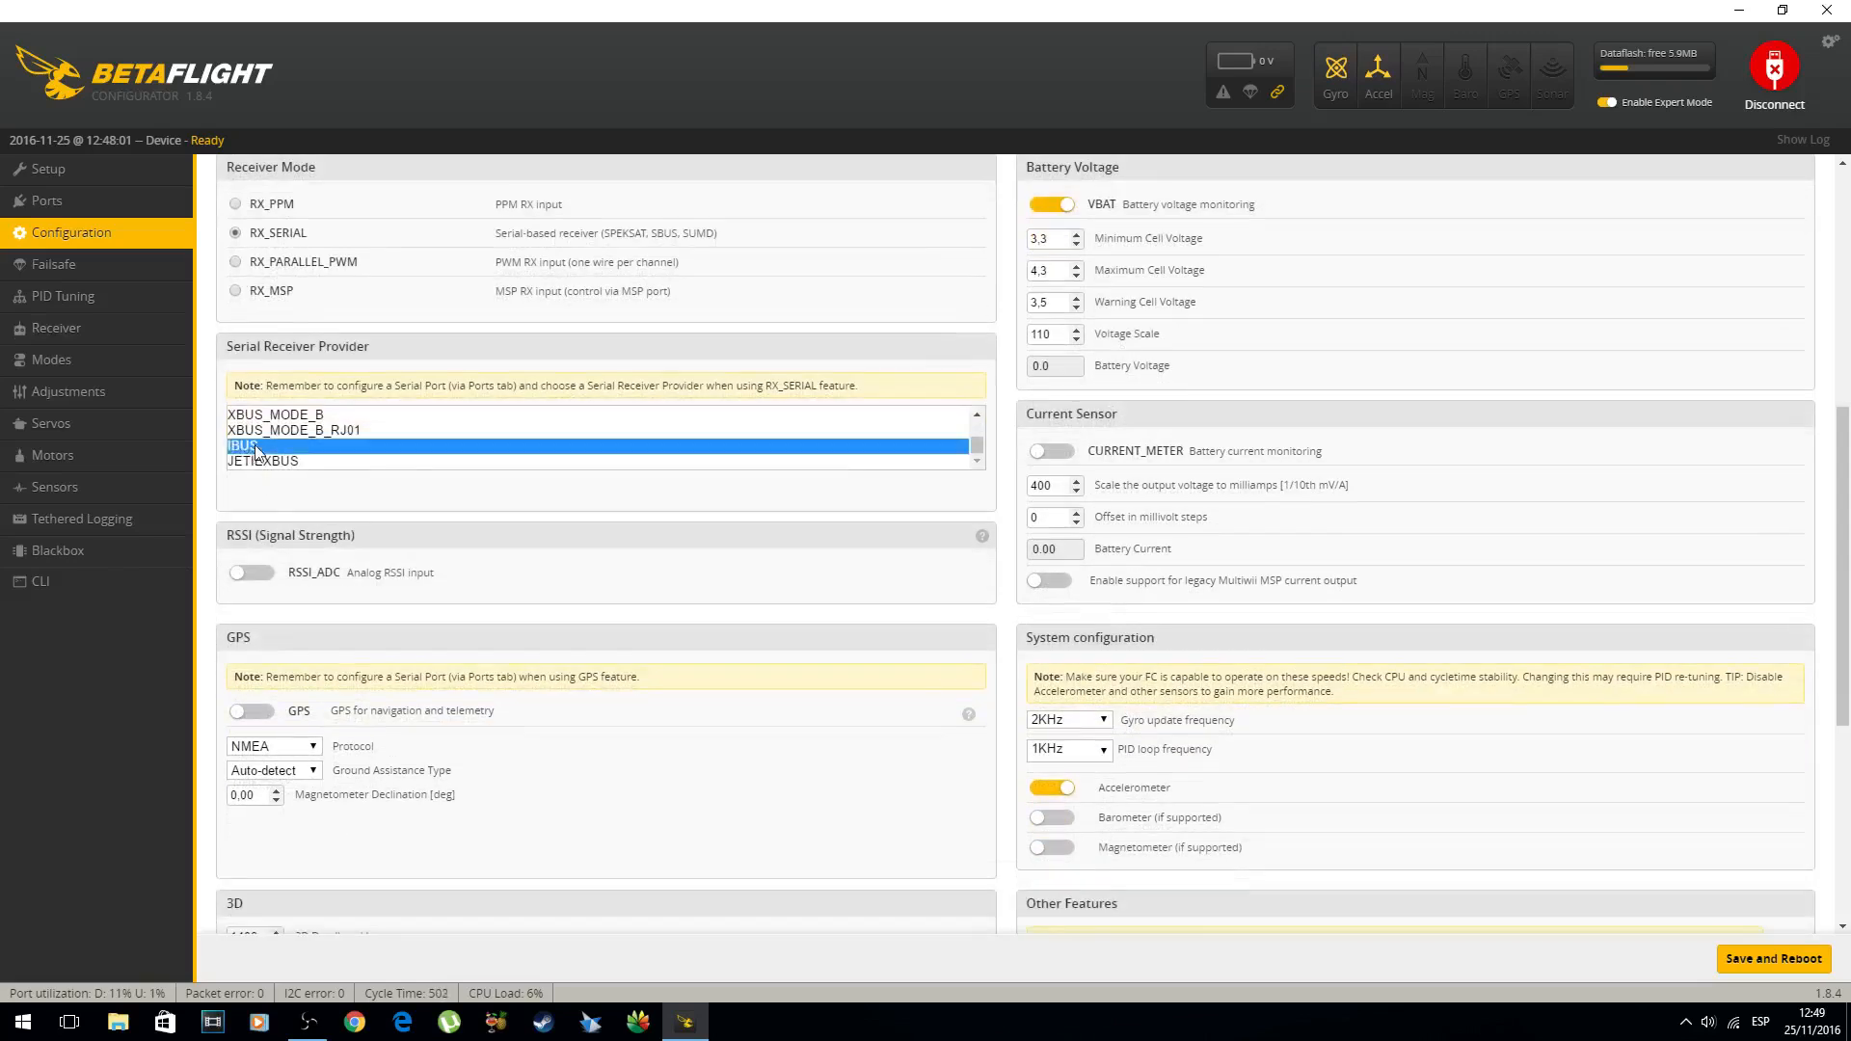
# Try a battery voltage scale of 112 and return it to 110
pyautogui.scroll(1, 1141, 487)
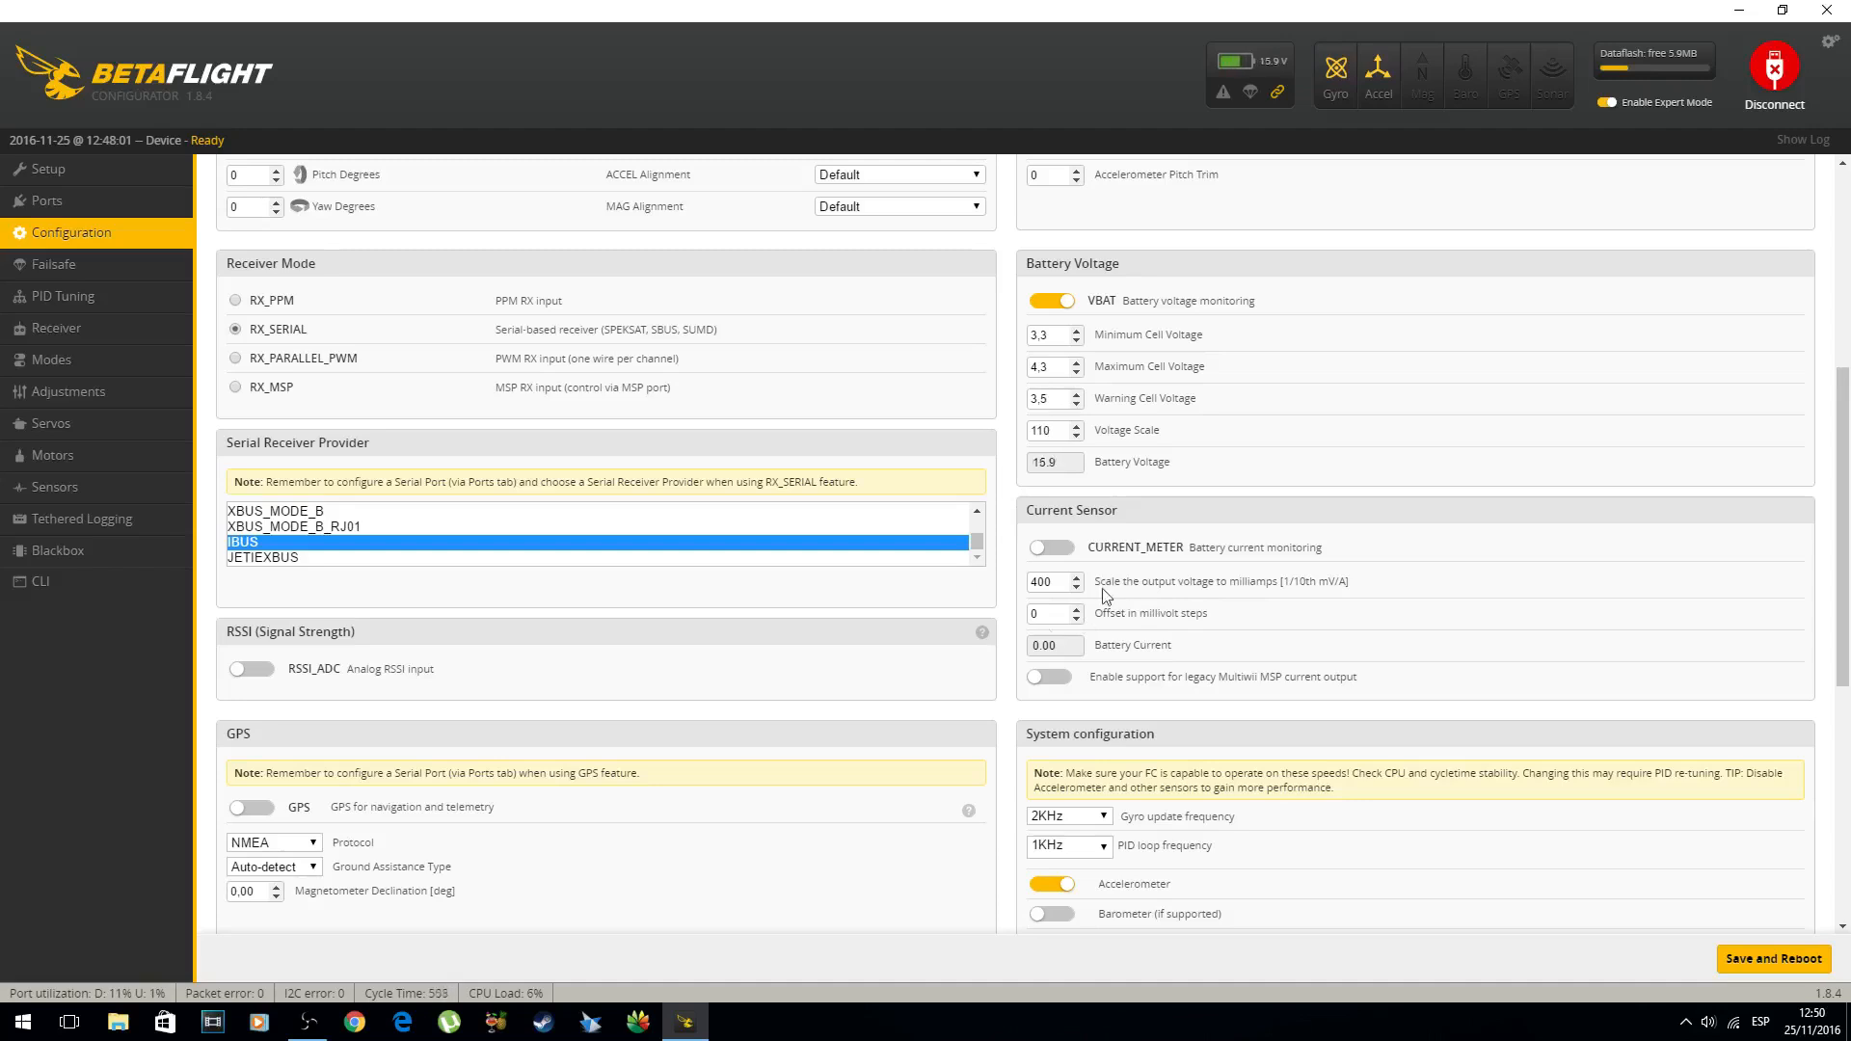
pyautogui.click(1050, 463)
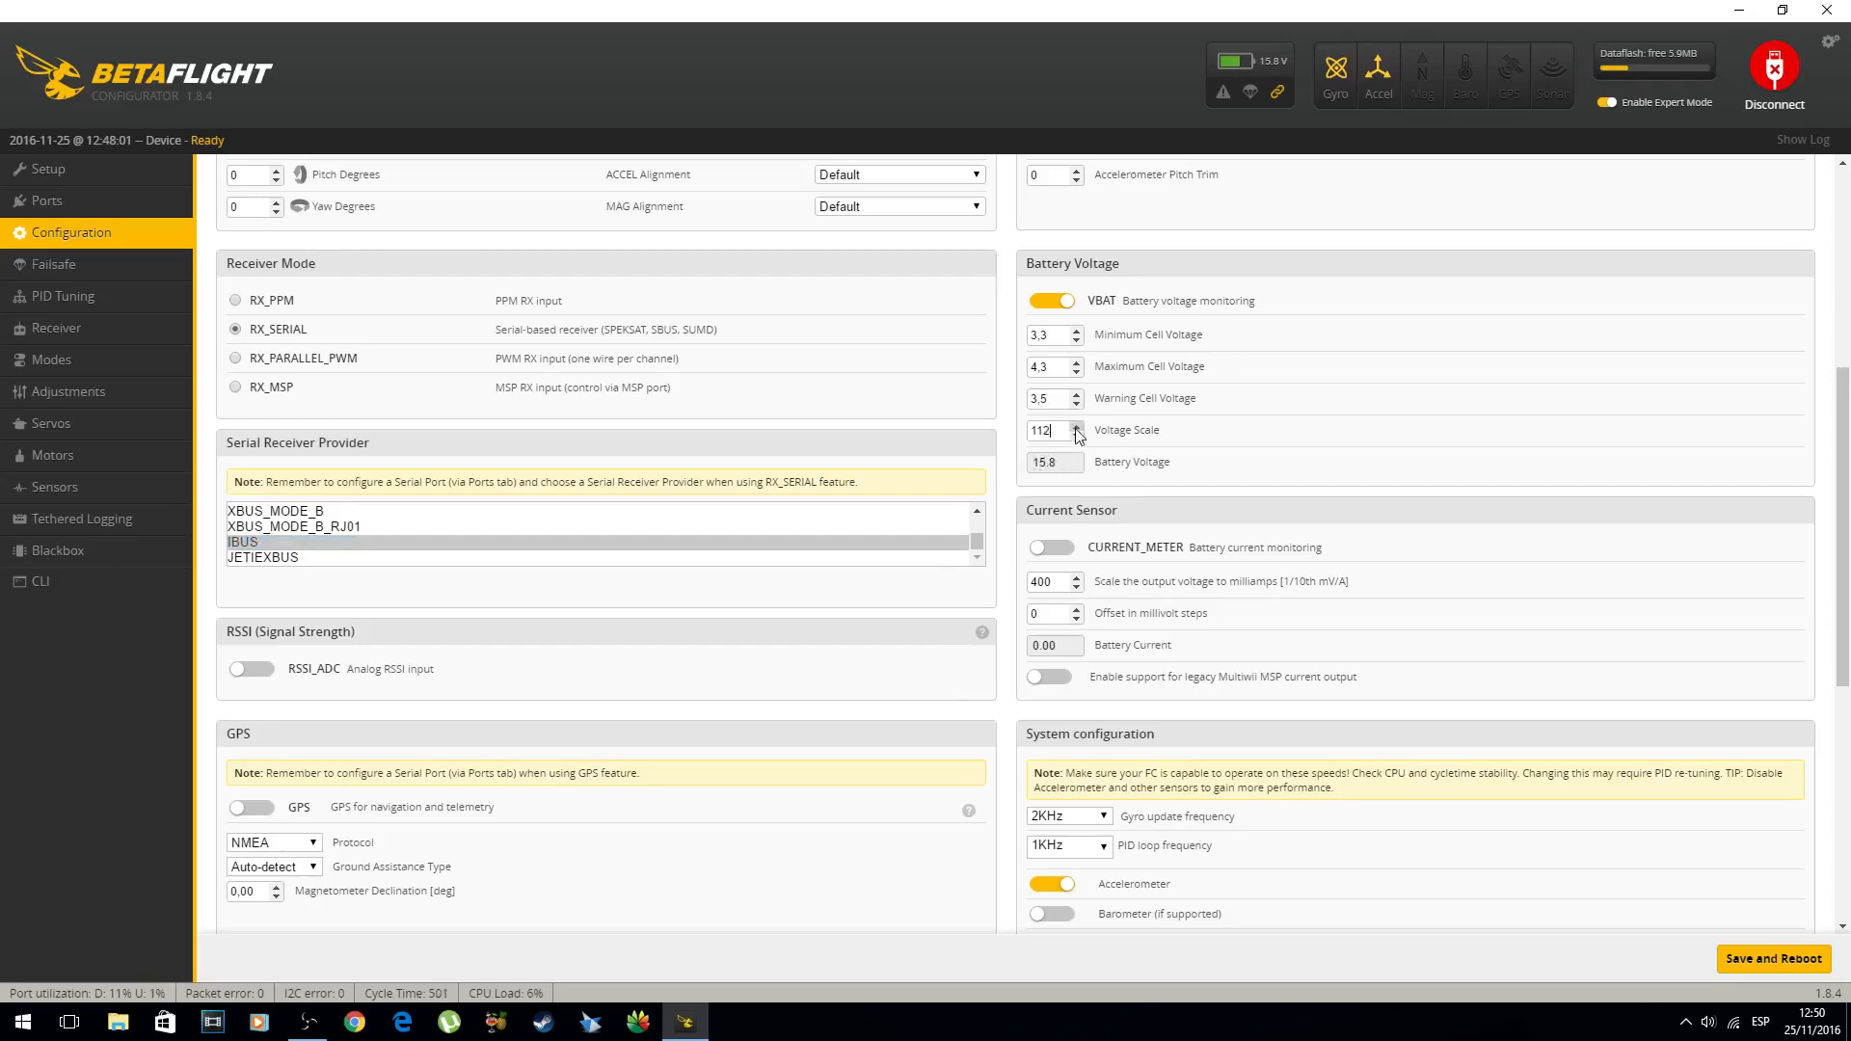
pyautogui.click(1076, 436)
pyautogui.scroll(-1, 1175, 405)
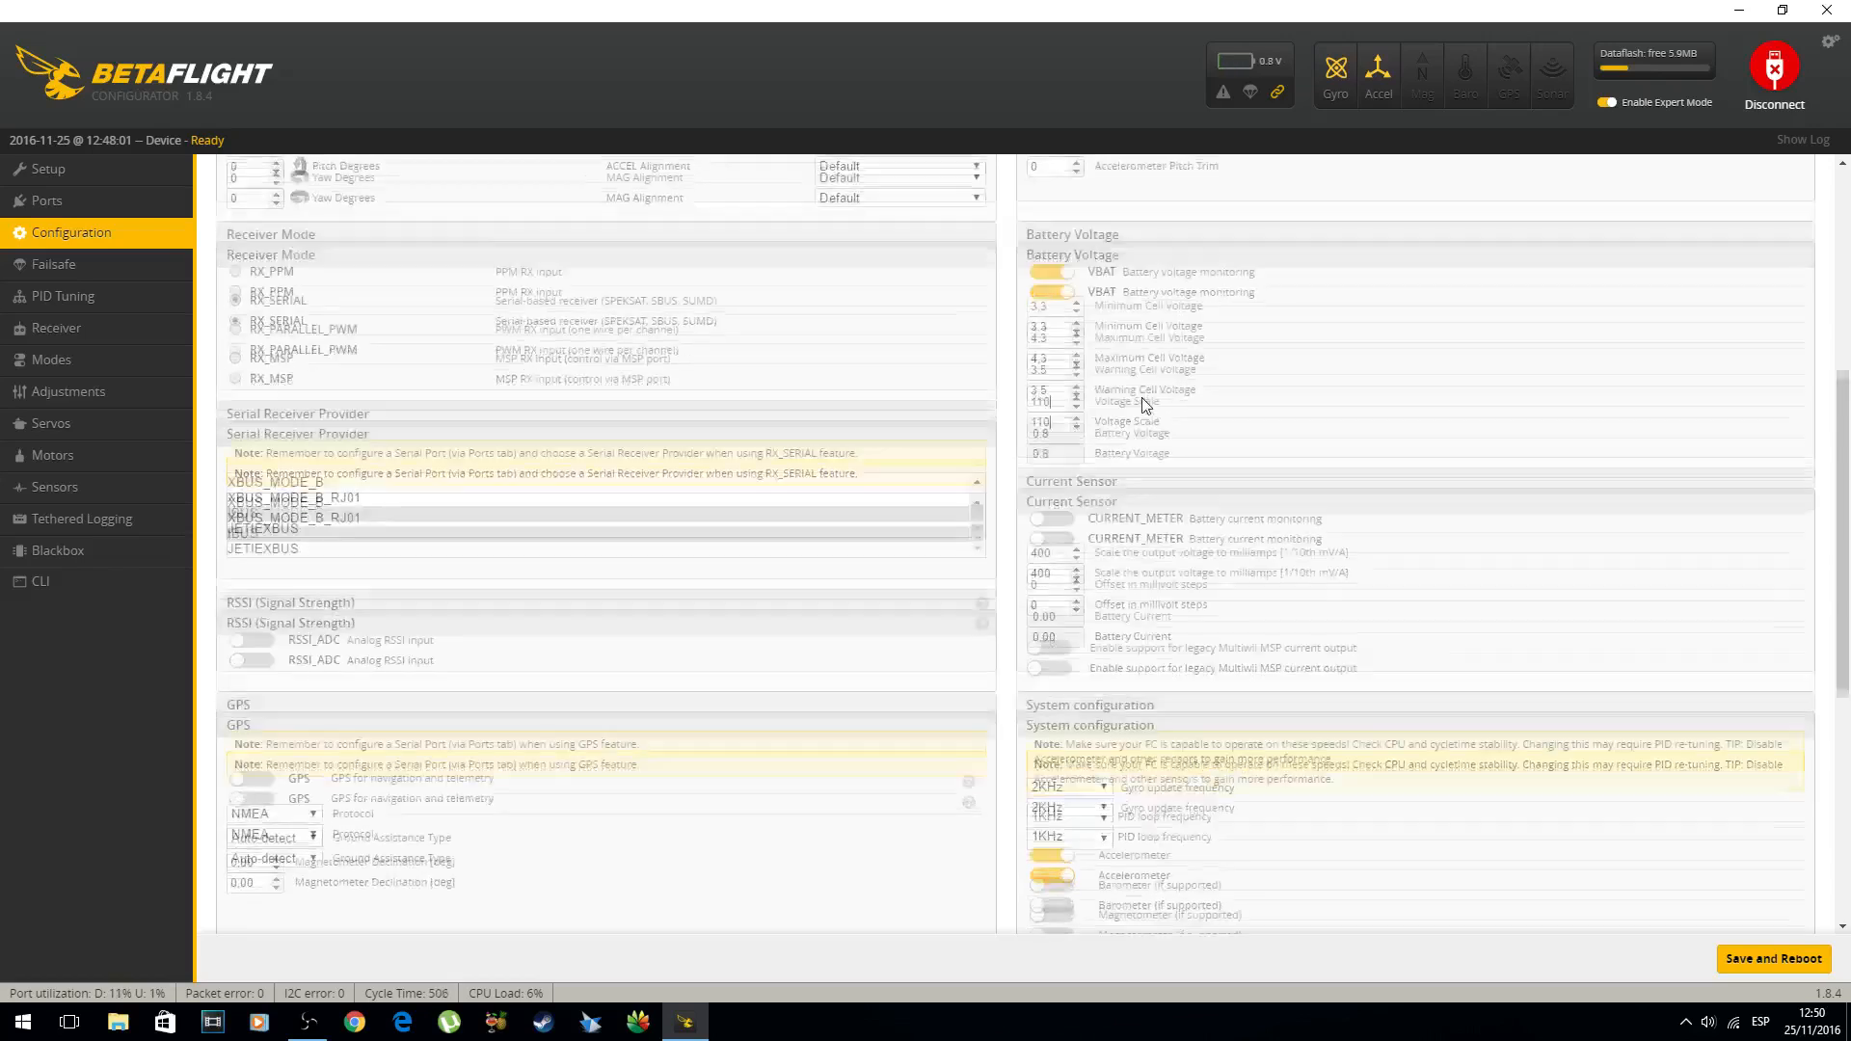
# Check the gyro update frequency options and the other features, and save and reboot the board configuration
pyautogui.scroll(-2, 1140, 417)
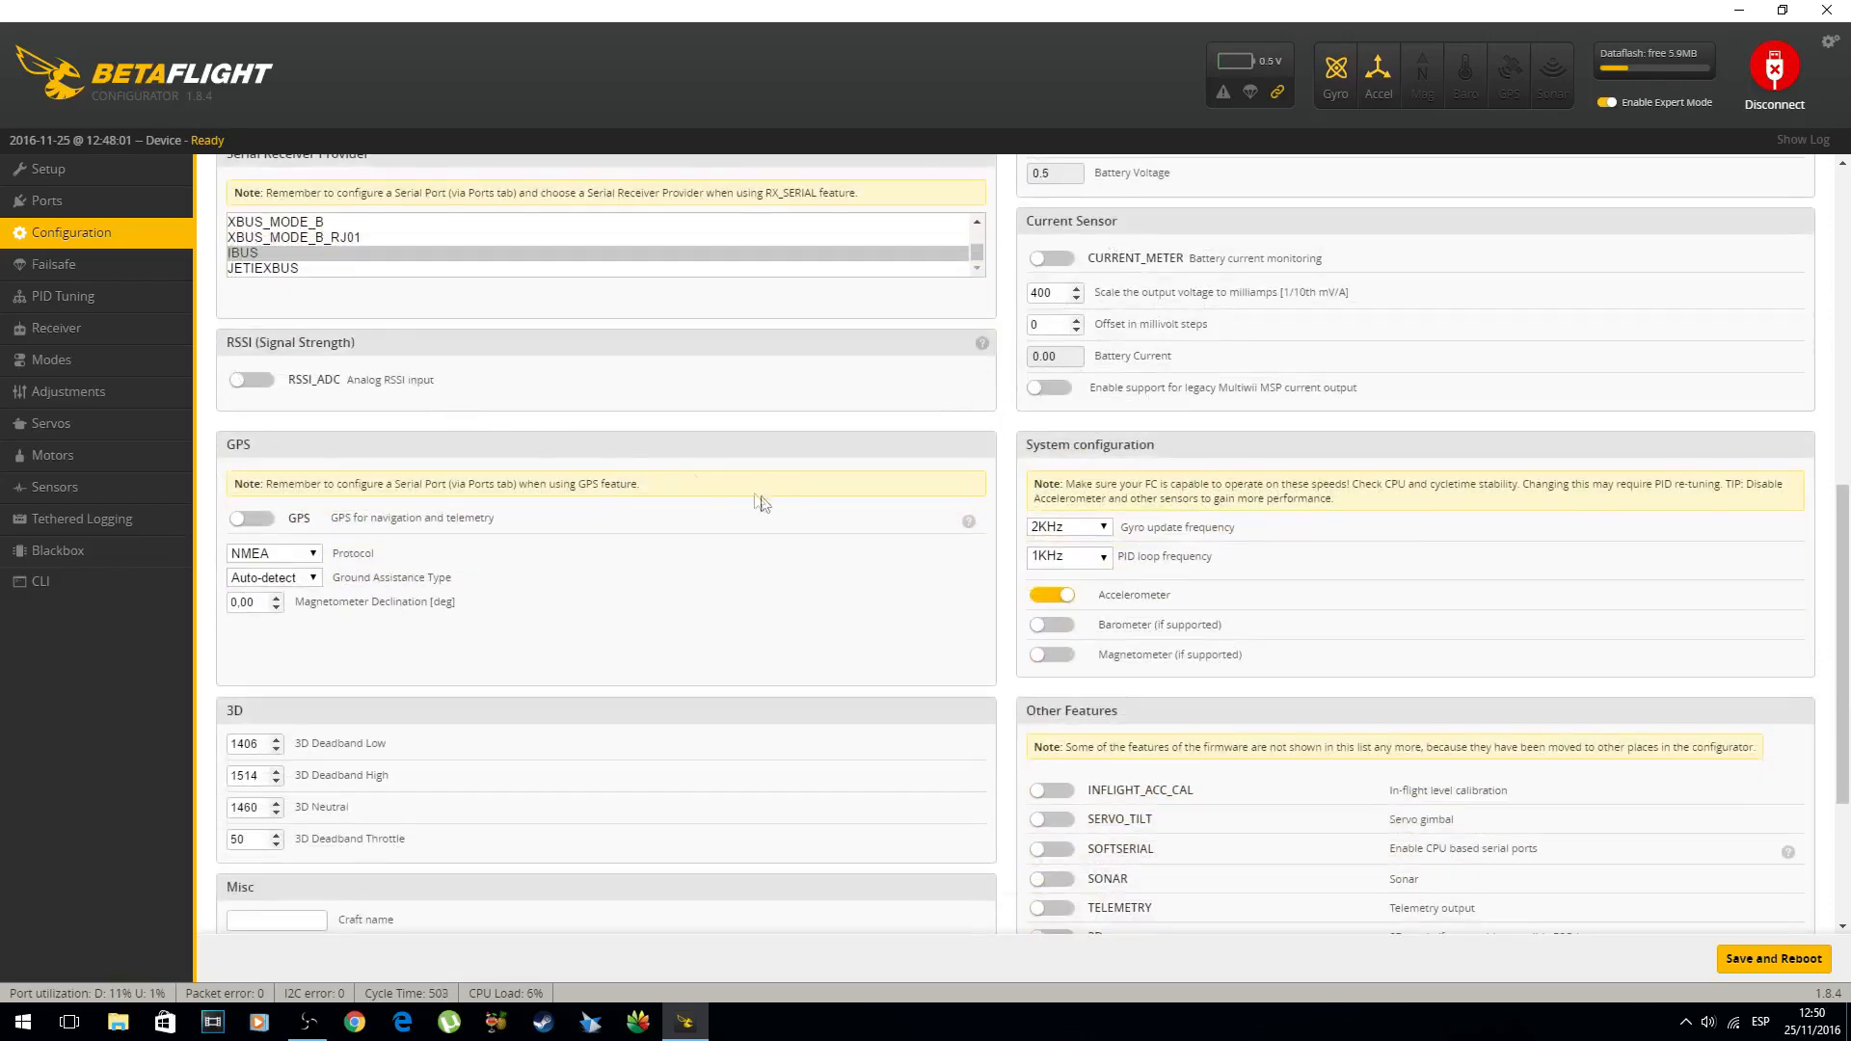
pyautogui.scroll(-2, 791, 509)
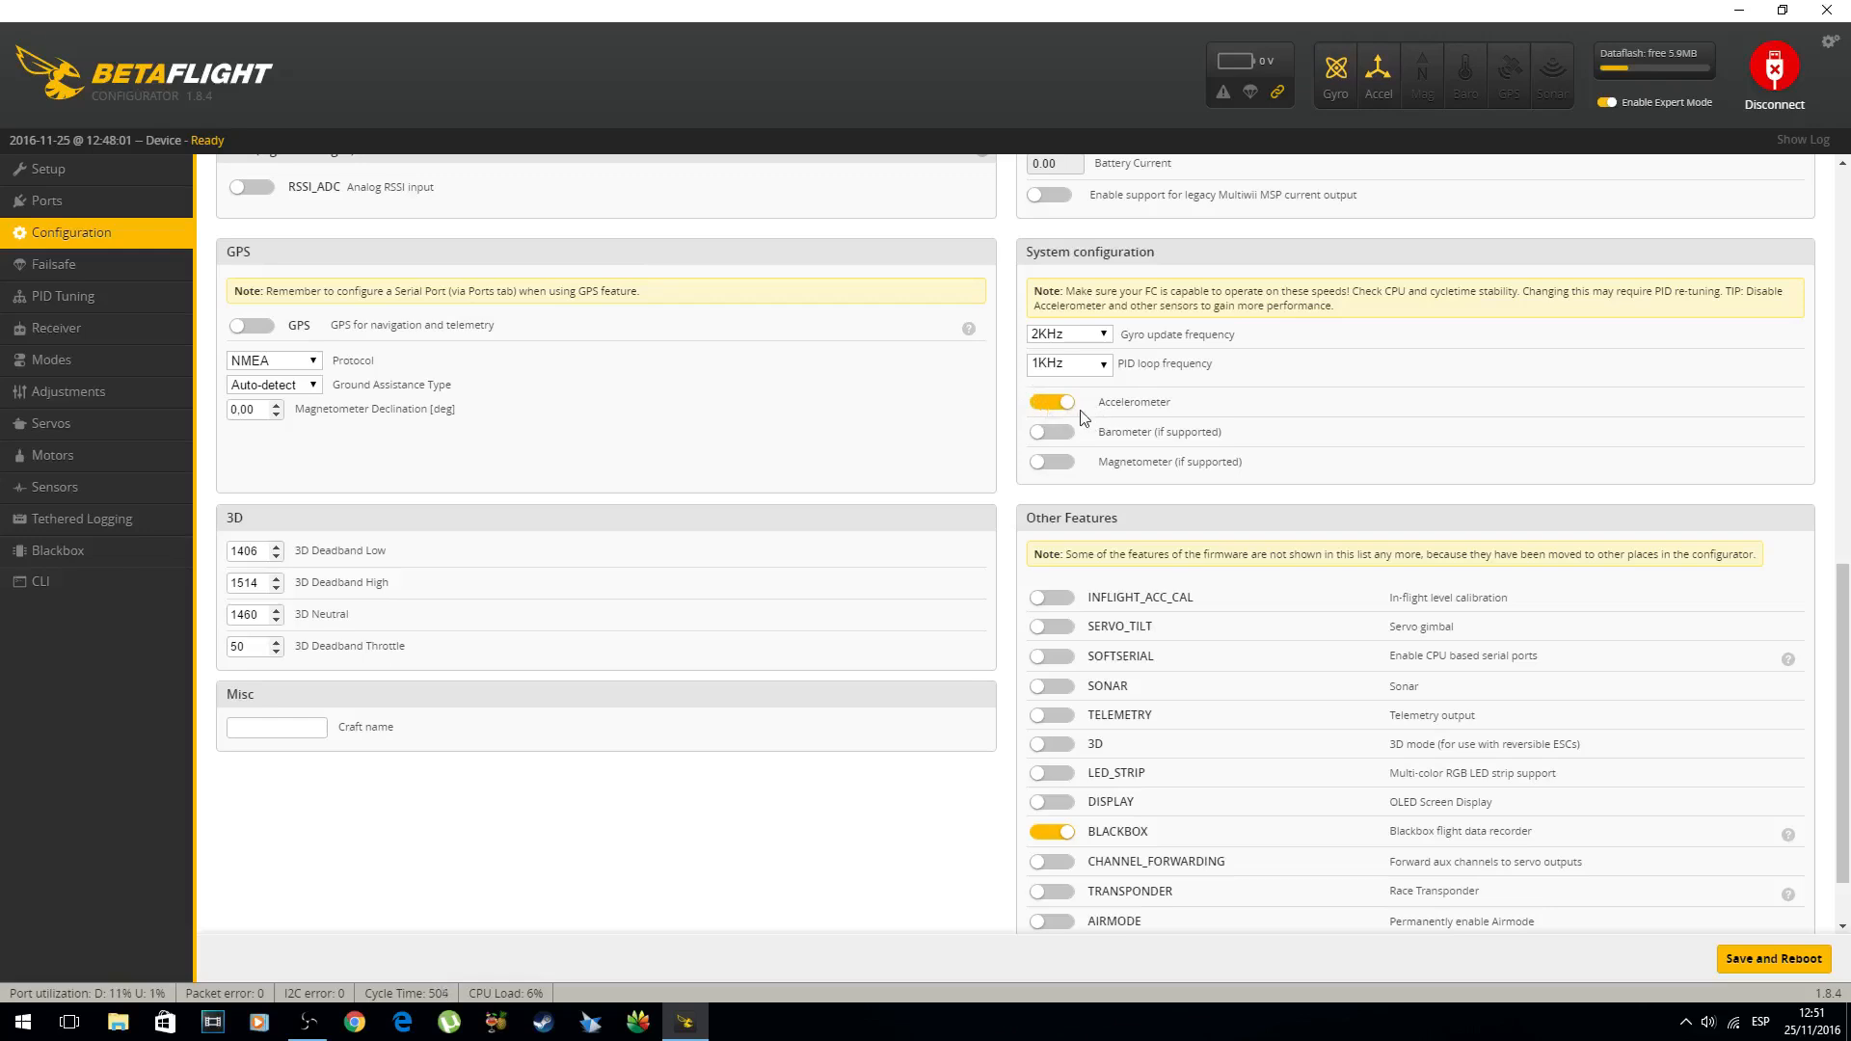
pyautogui.click(1104, 337)
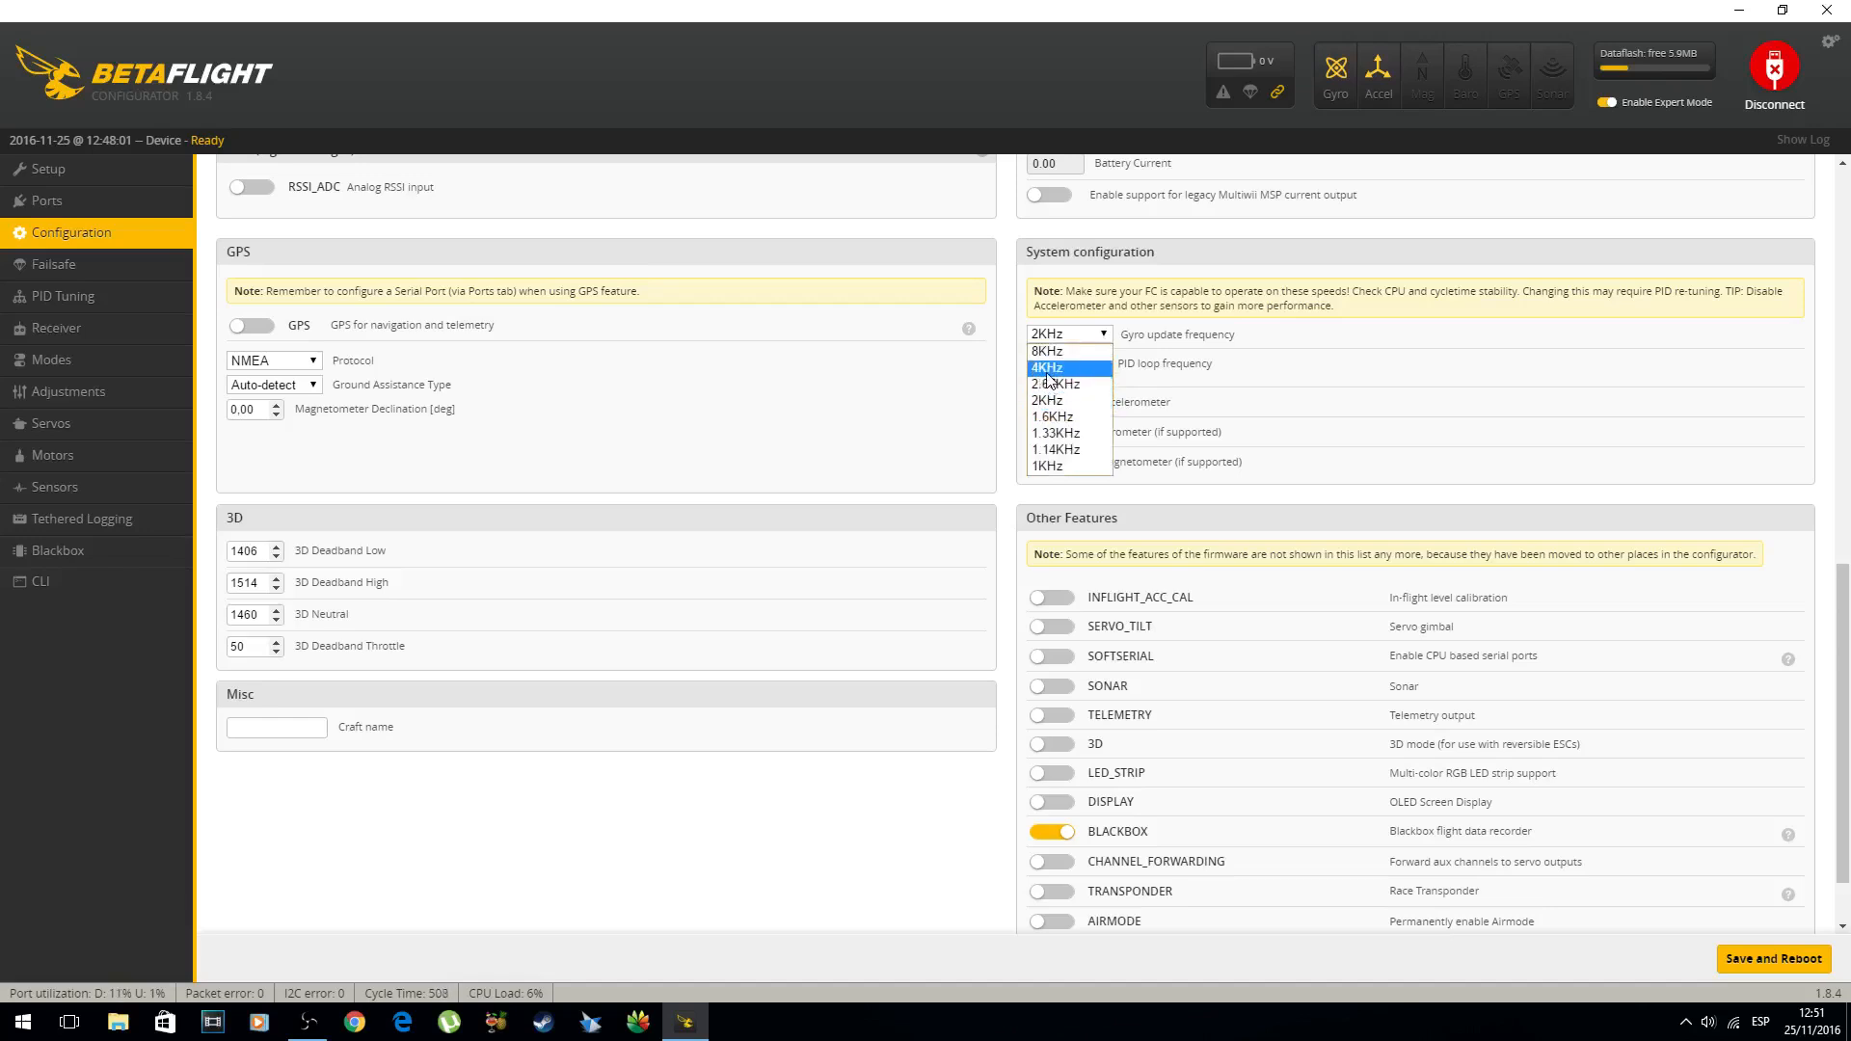
pyautogui.click(999, 476)
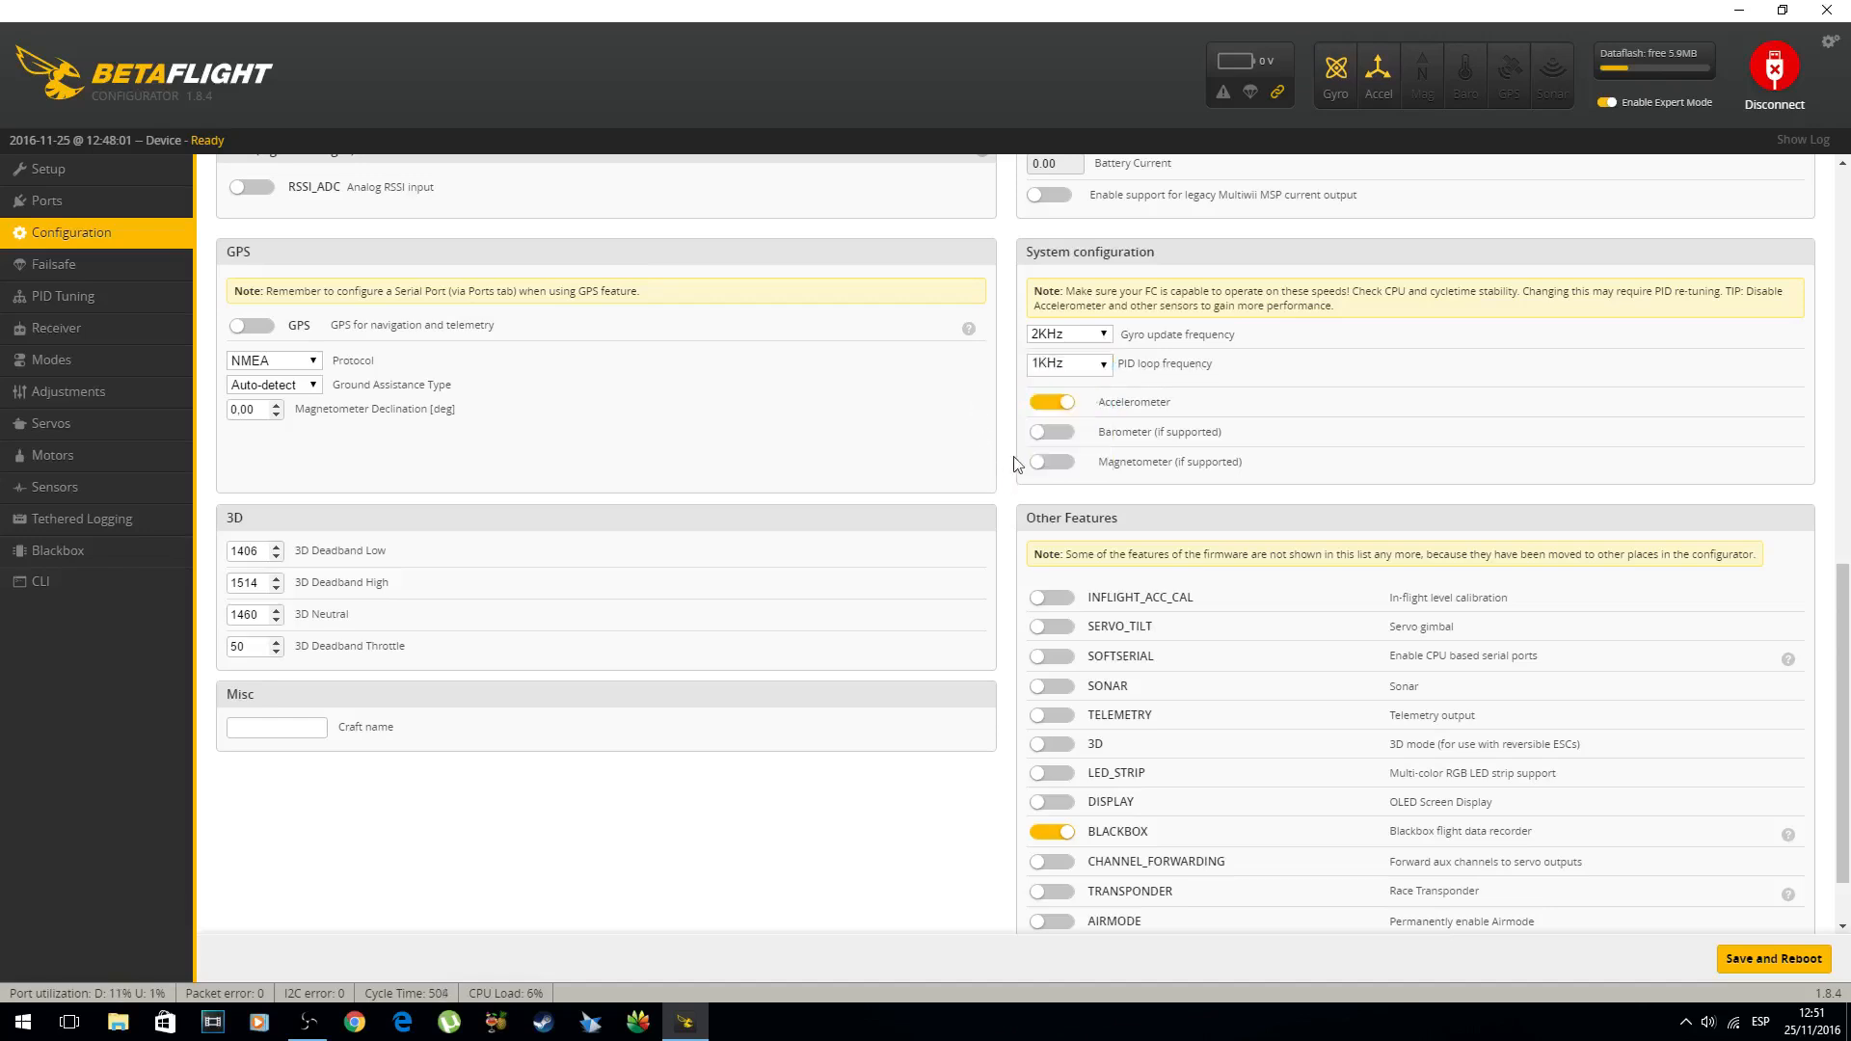
pyautogui.scroll(-2, 945, 333)
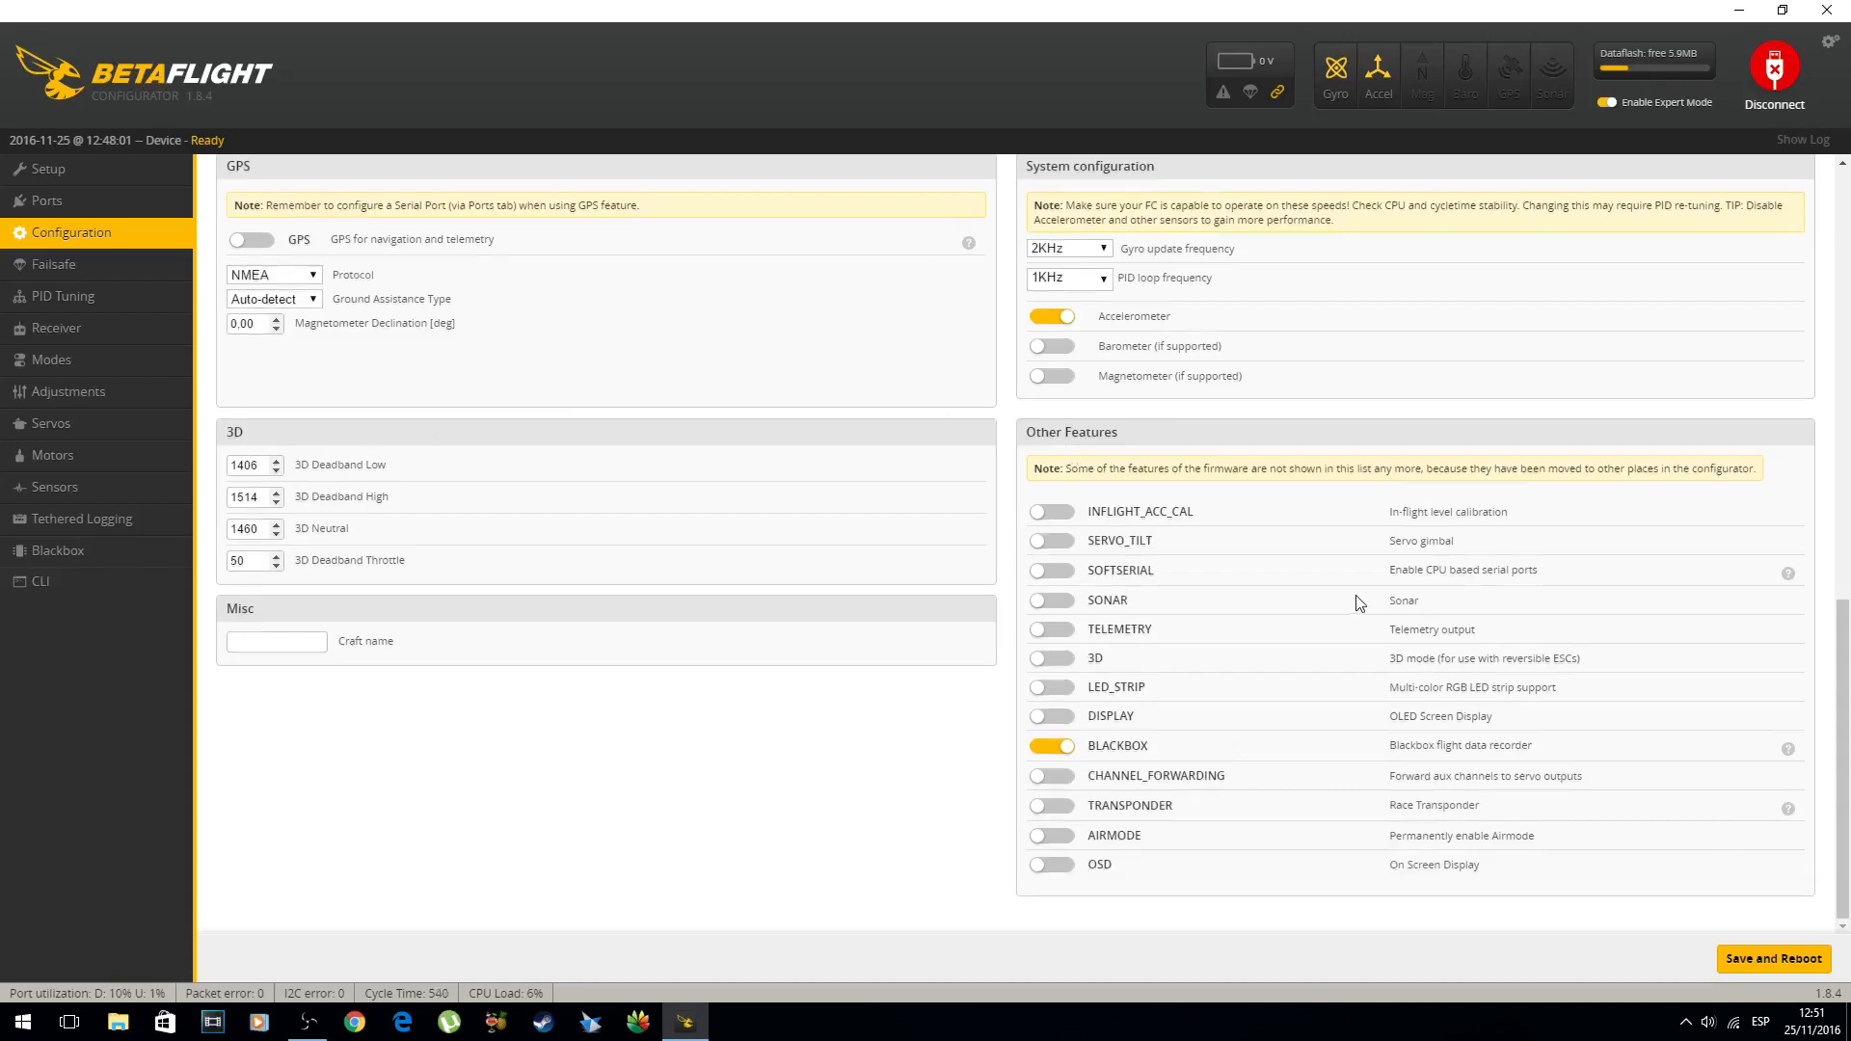
pyautogui.scroll(10, 1360, 602)
pyautogui.scroll(-10, 920, 547)
pyautogui.click(1757, 964)
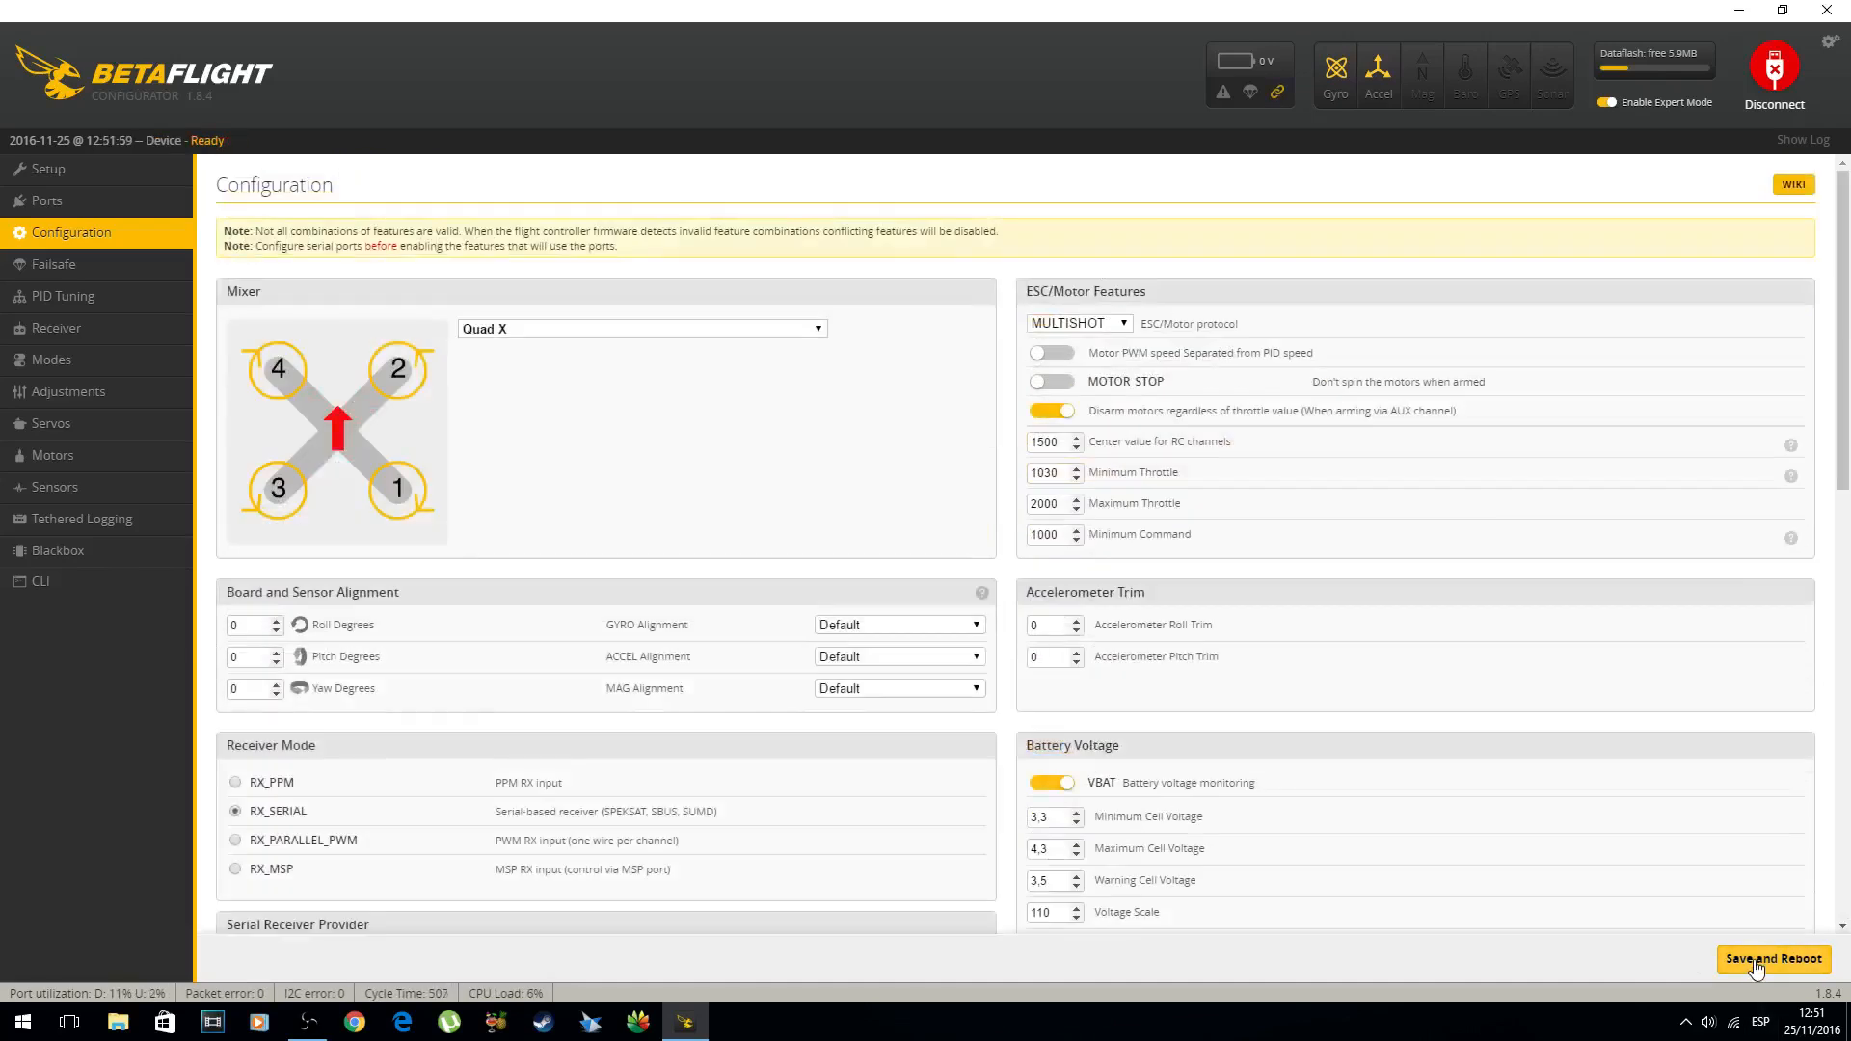
# Look over the failsafe settings, and set the RC Deadband to 3 in the receiver settings
pyautogui.click(52, 266)
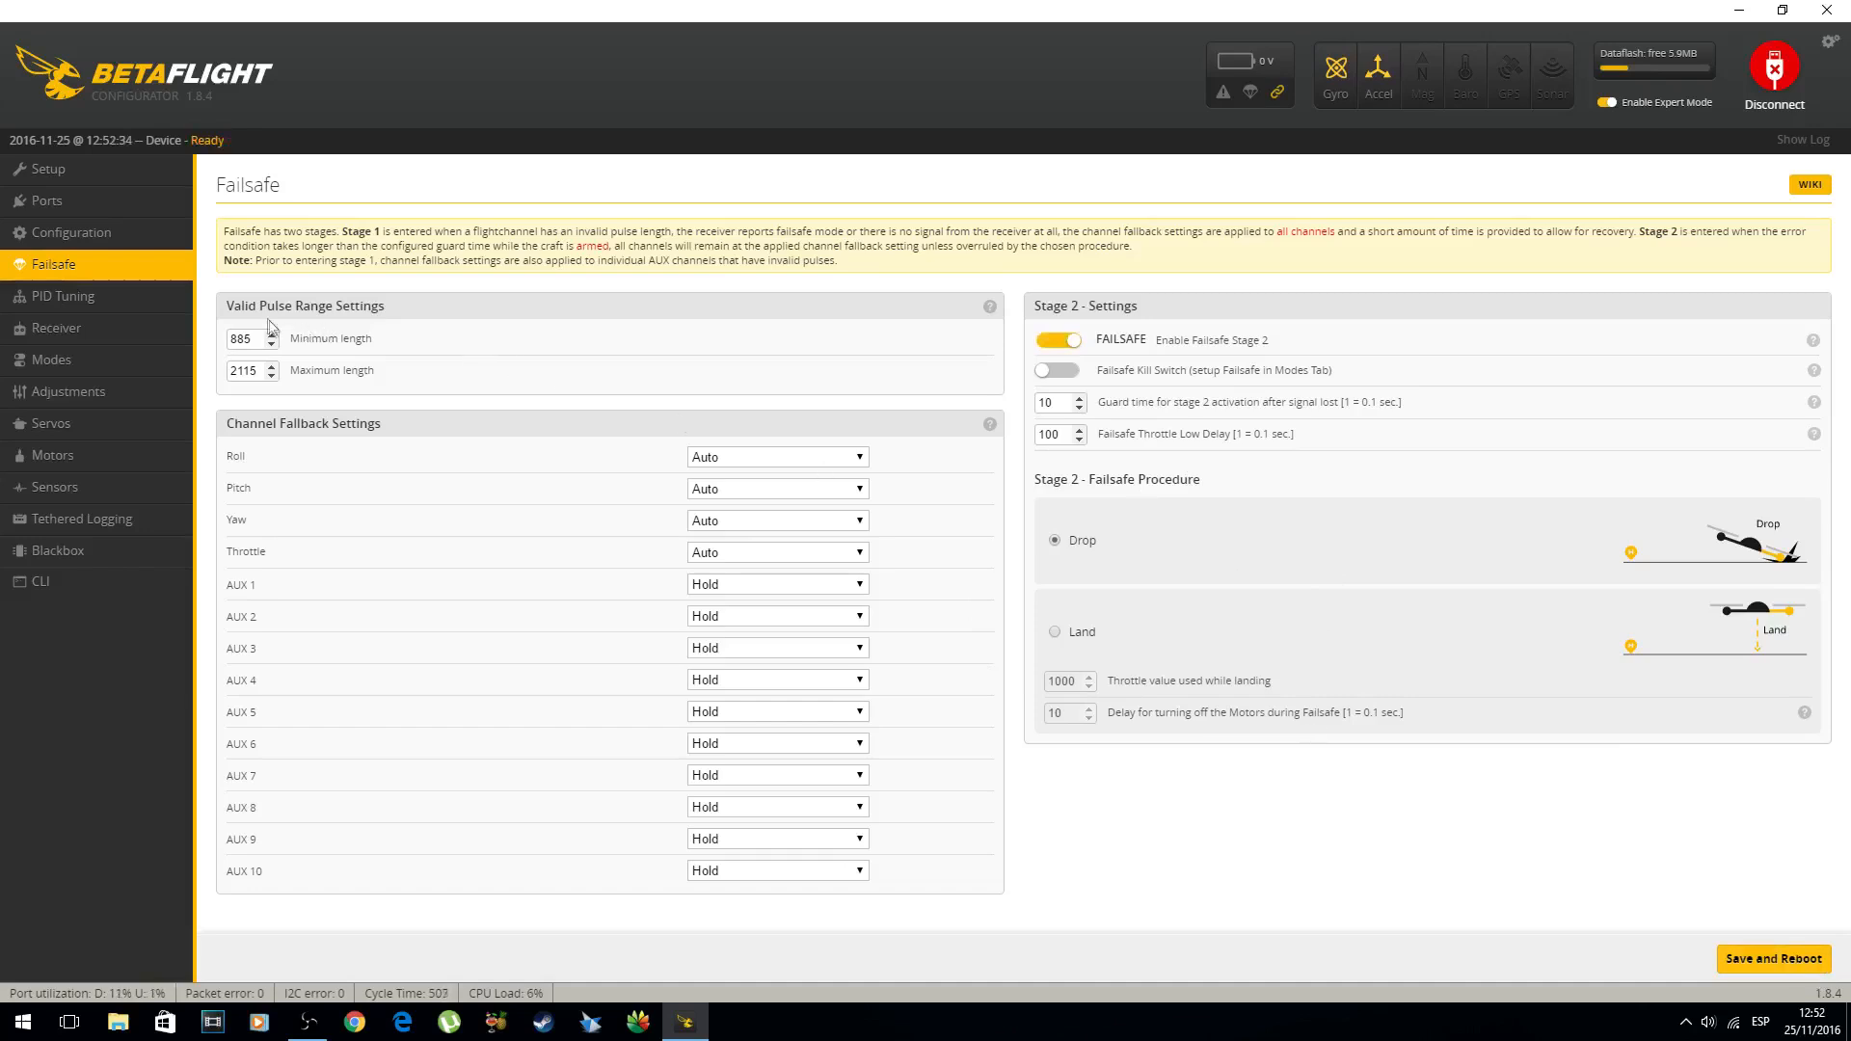
pyautogui.click(67, 335)
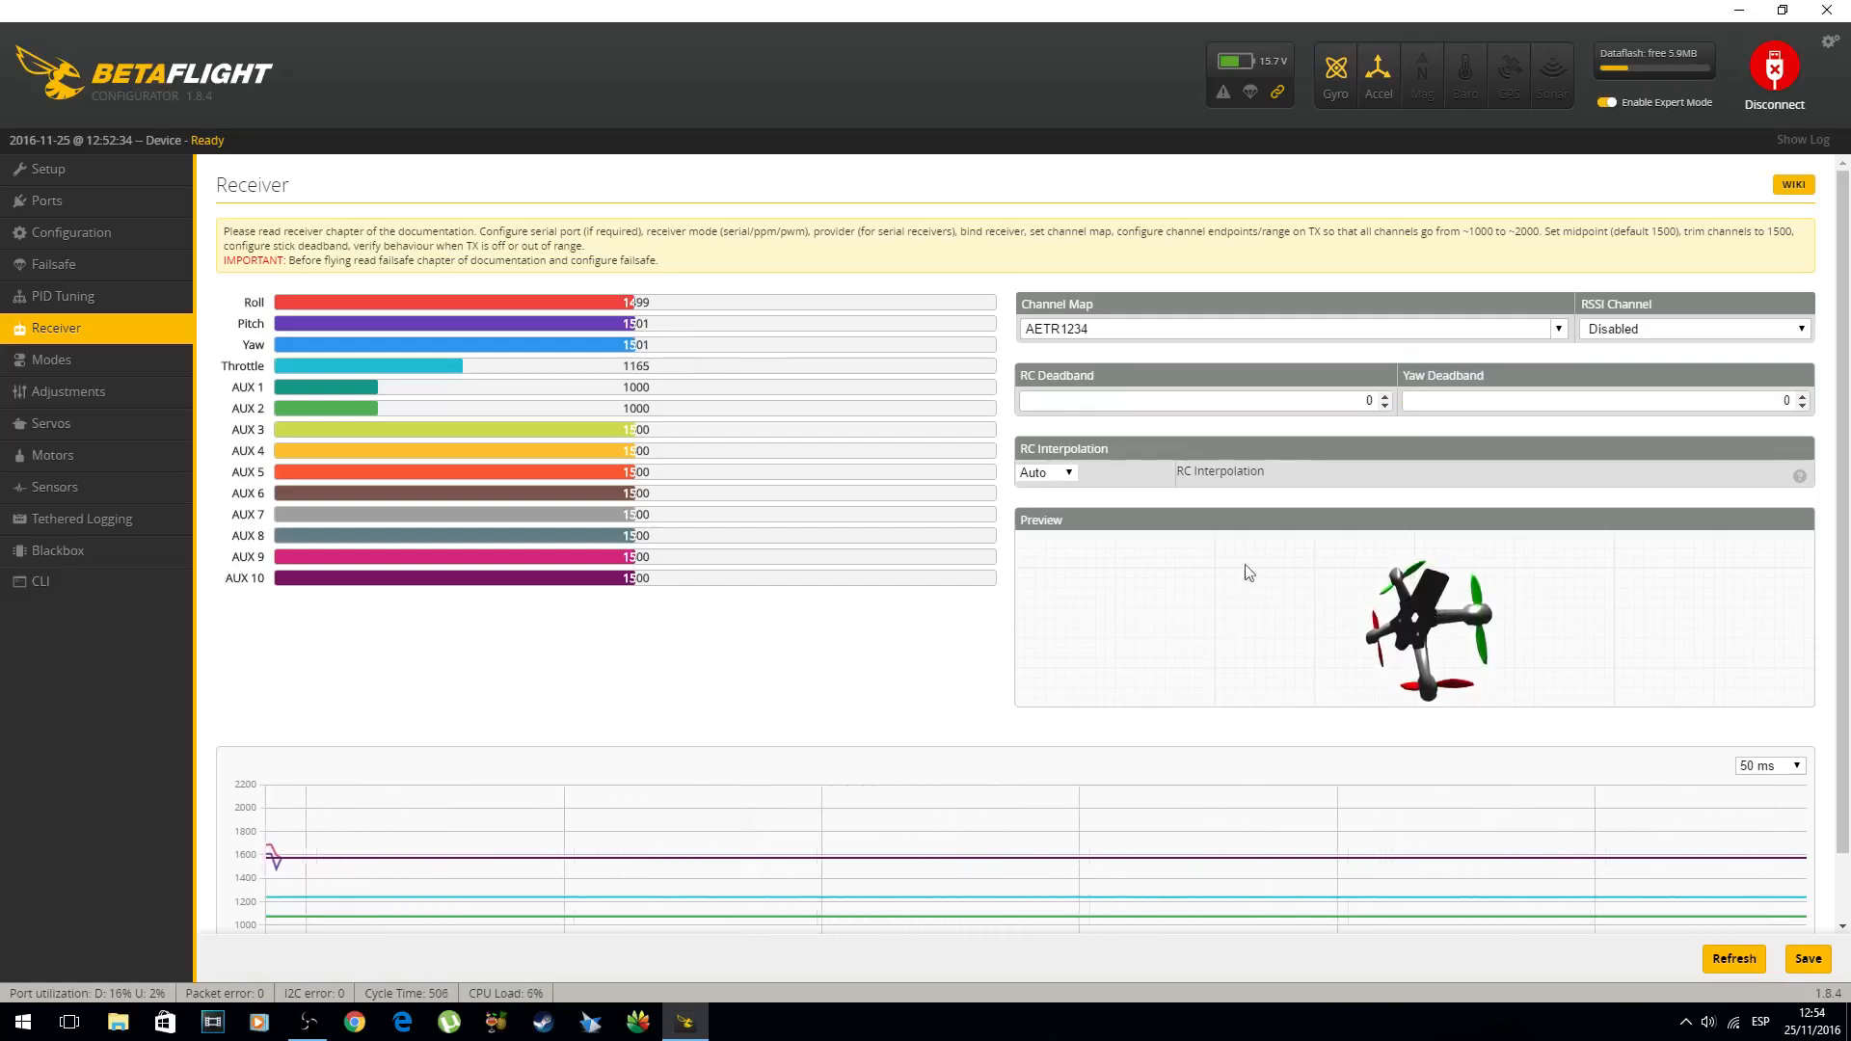
pyautogui.click(1386, 396)
pyautogui.click(1385, 397)
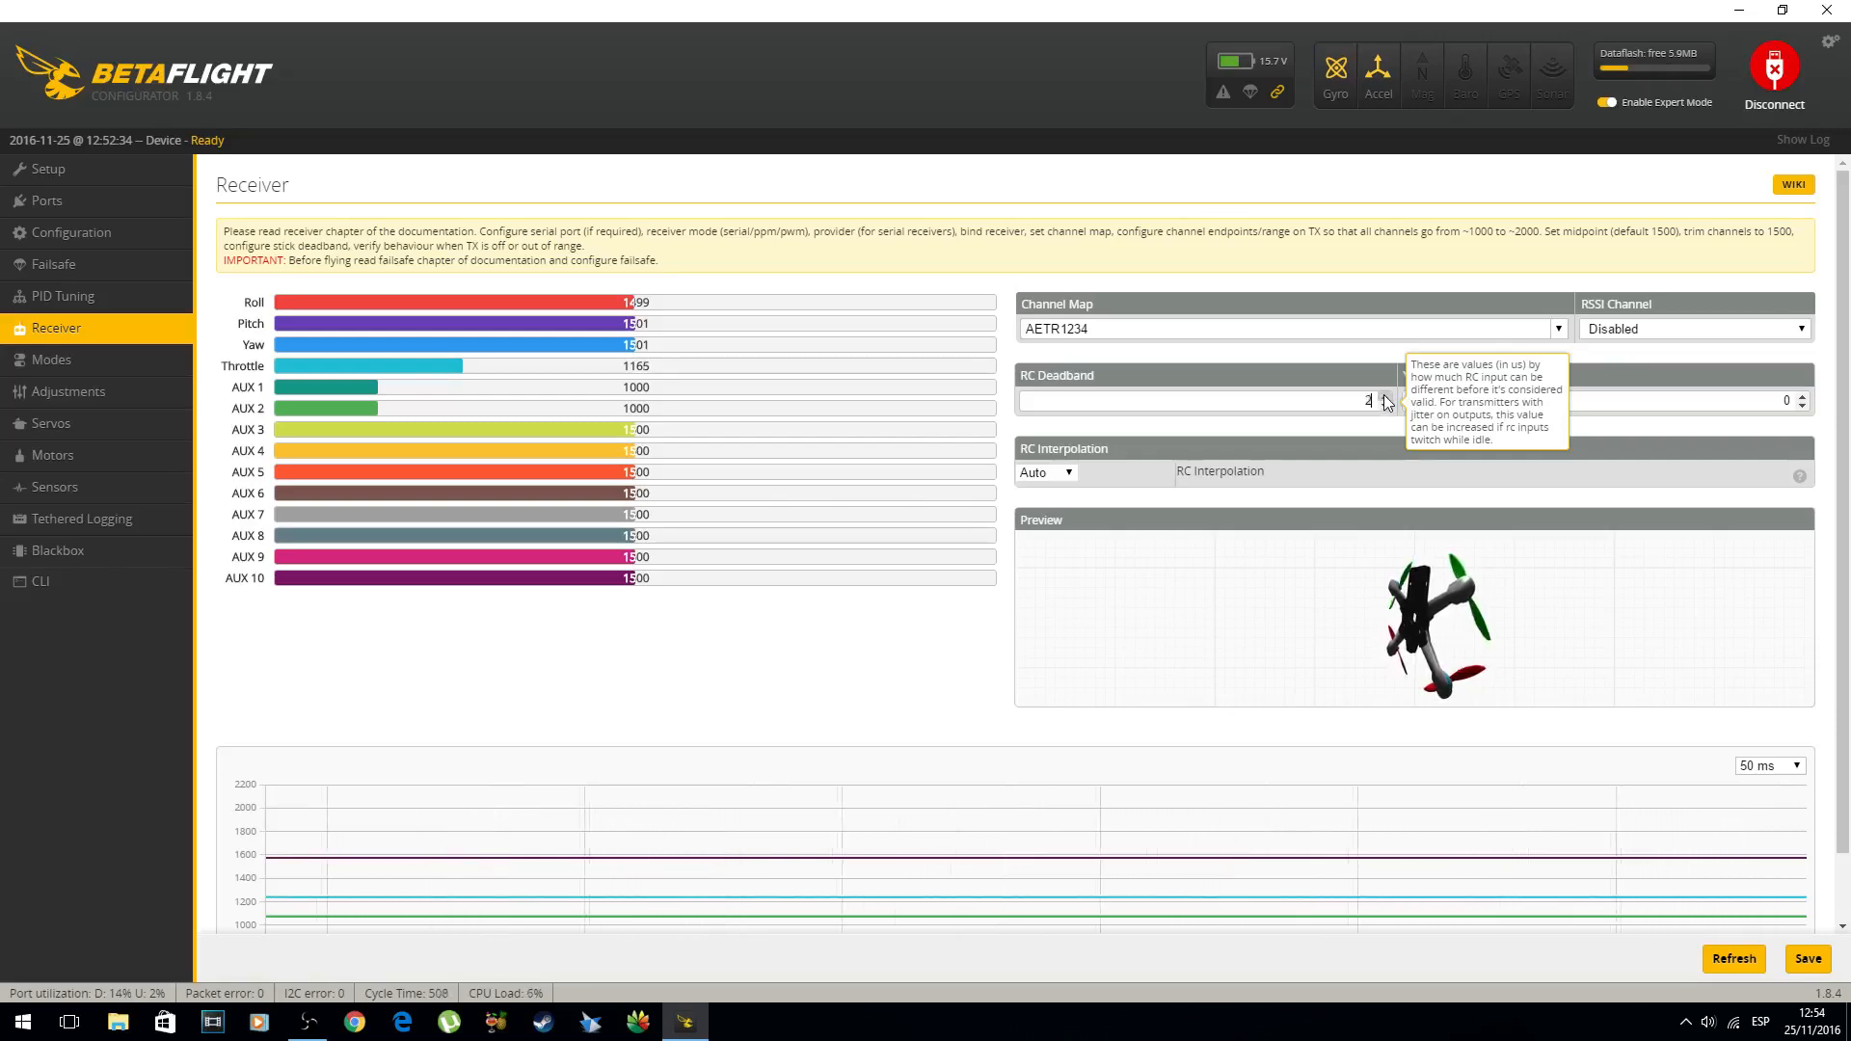
pyautogui.click(1386, 396)
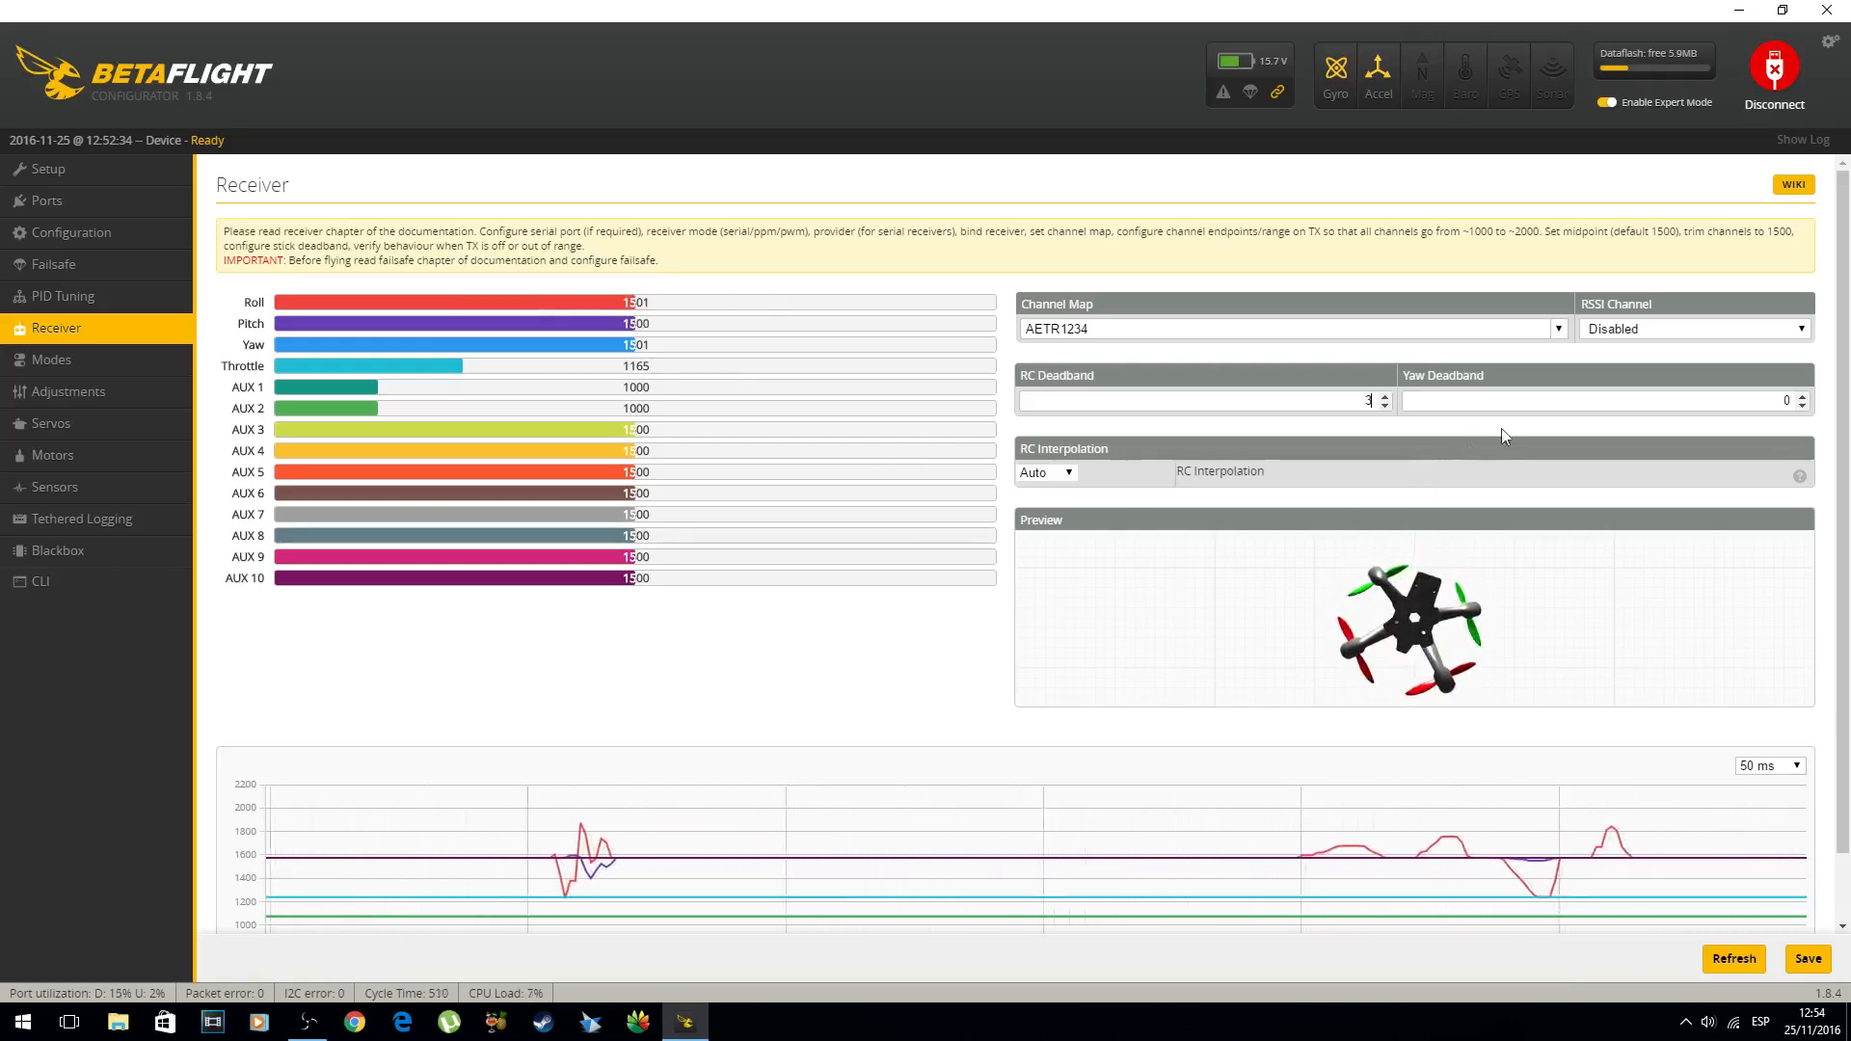
# Set the Yaw Deadband to 5 and save the receiver settings
pyautogui.click(1804, 396)
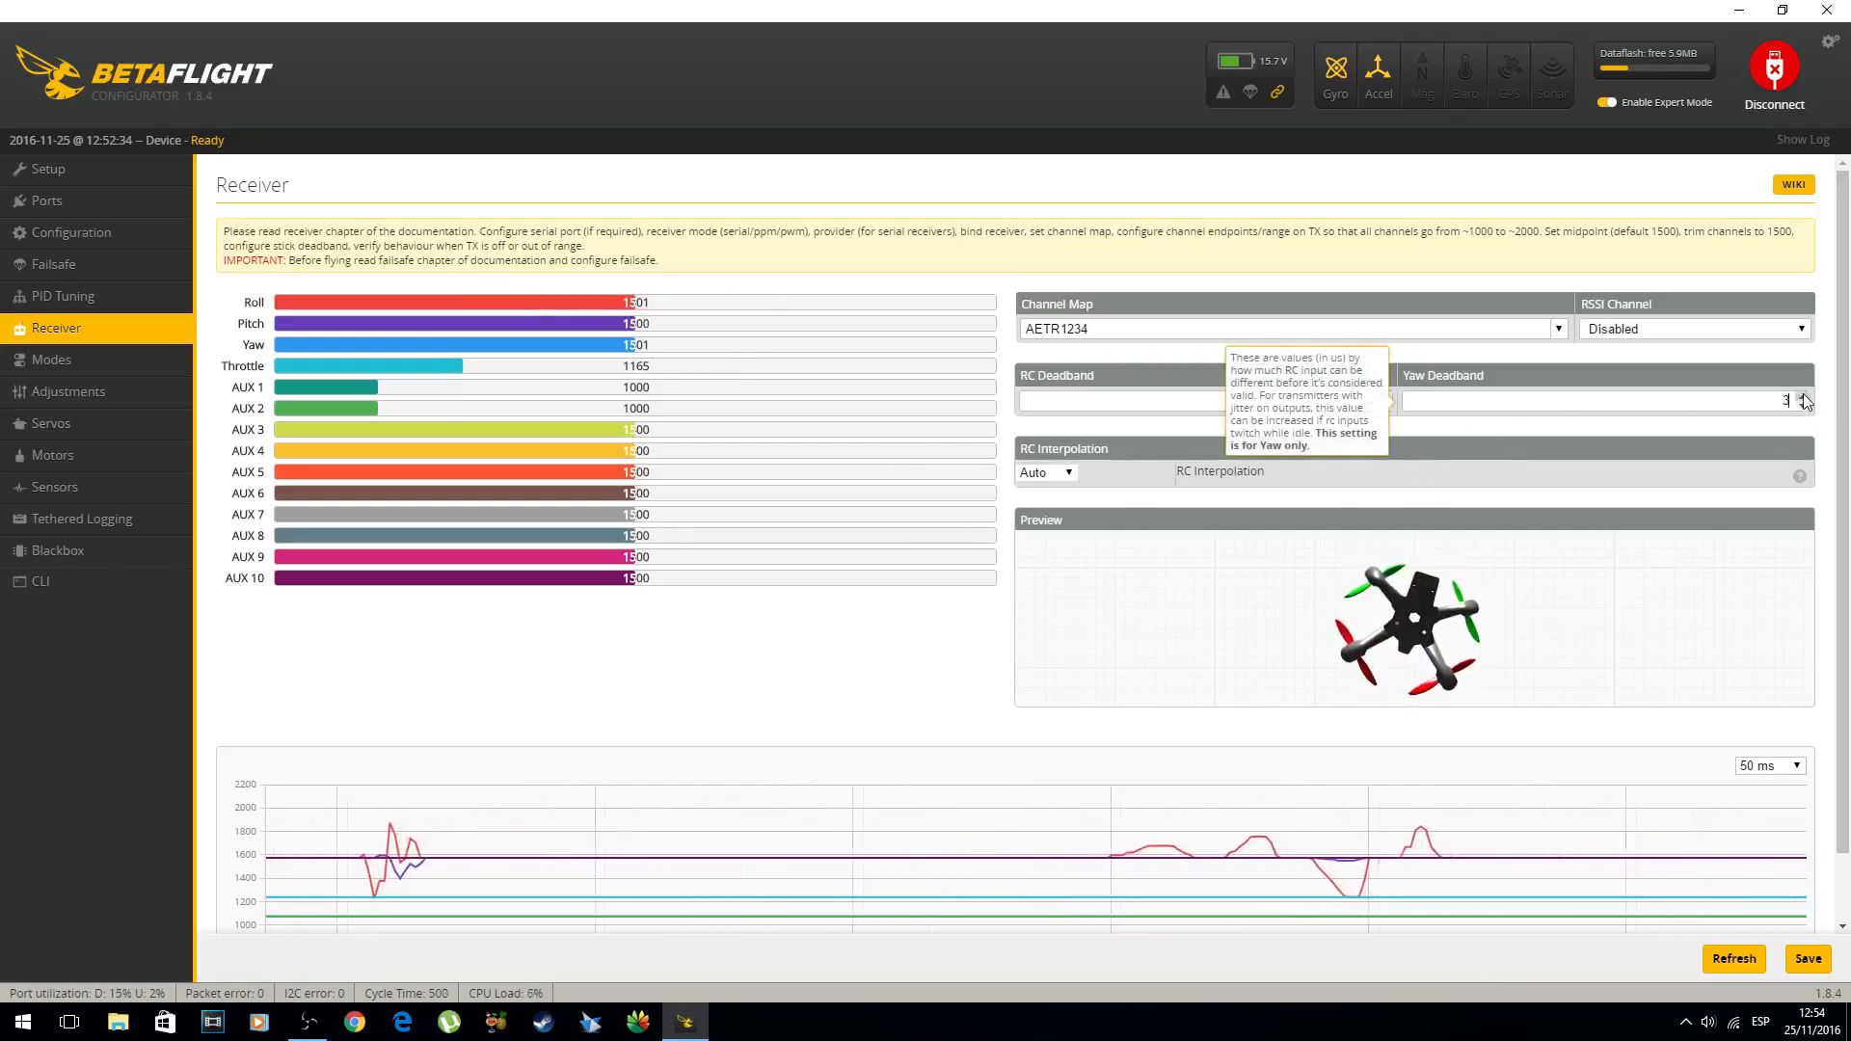
pyautogui.click(1803, 396)
pyautogui.click(1804, 397)
pyautogui.click(1803, 396)
pyautogui.click(1803, 396)
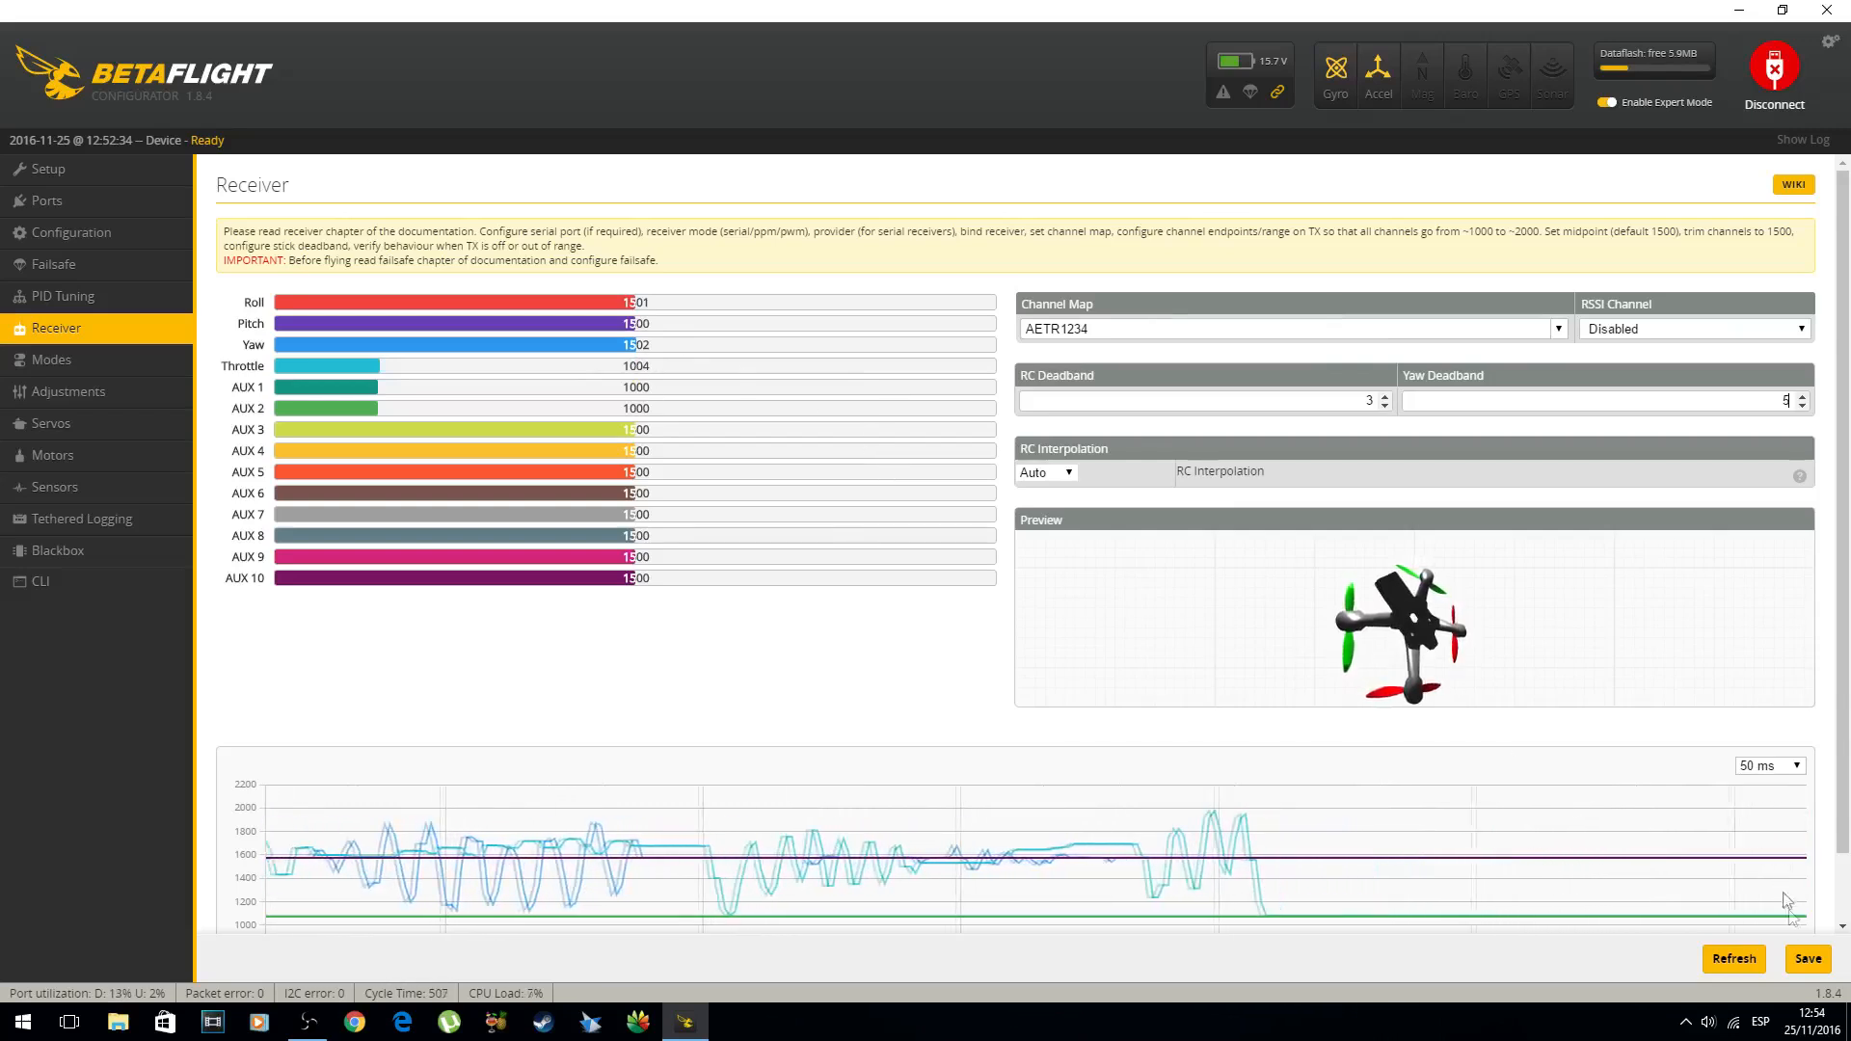
pyautogui.click(1809, 960)
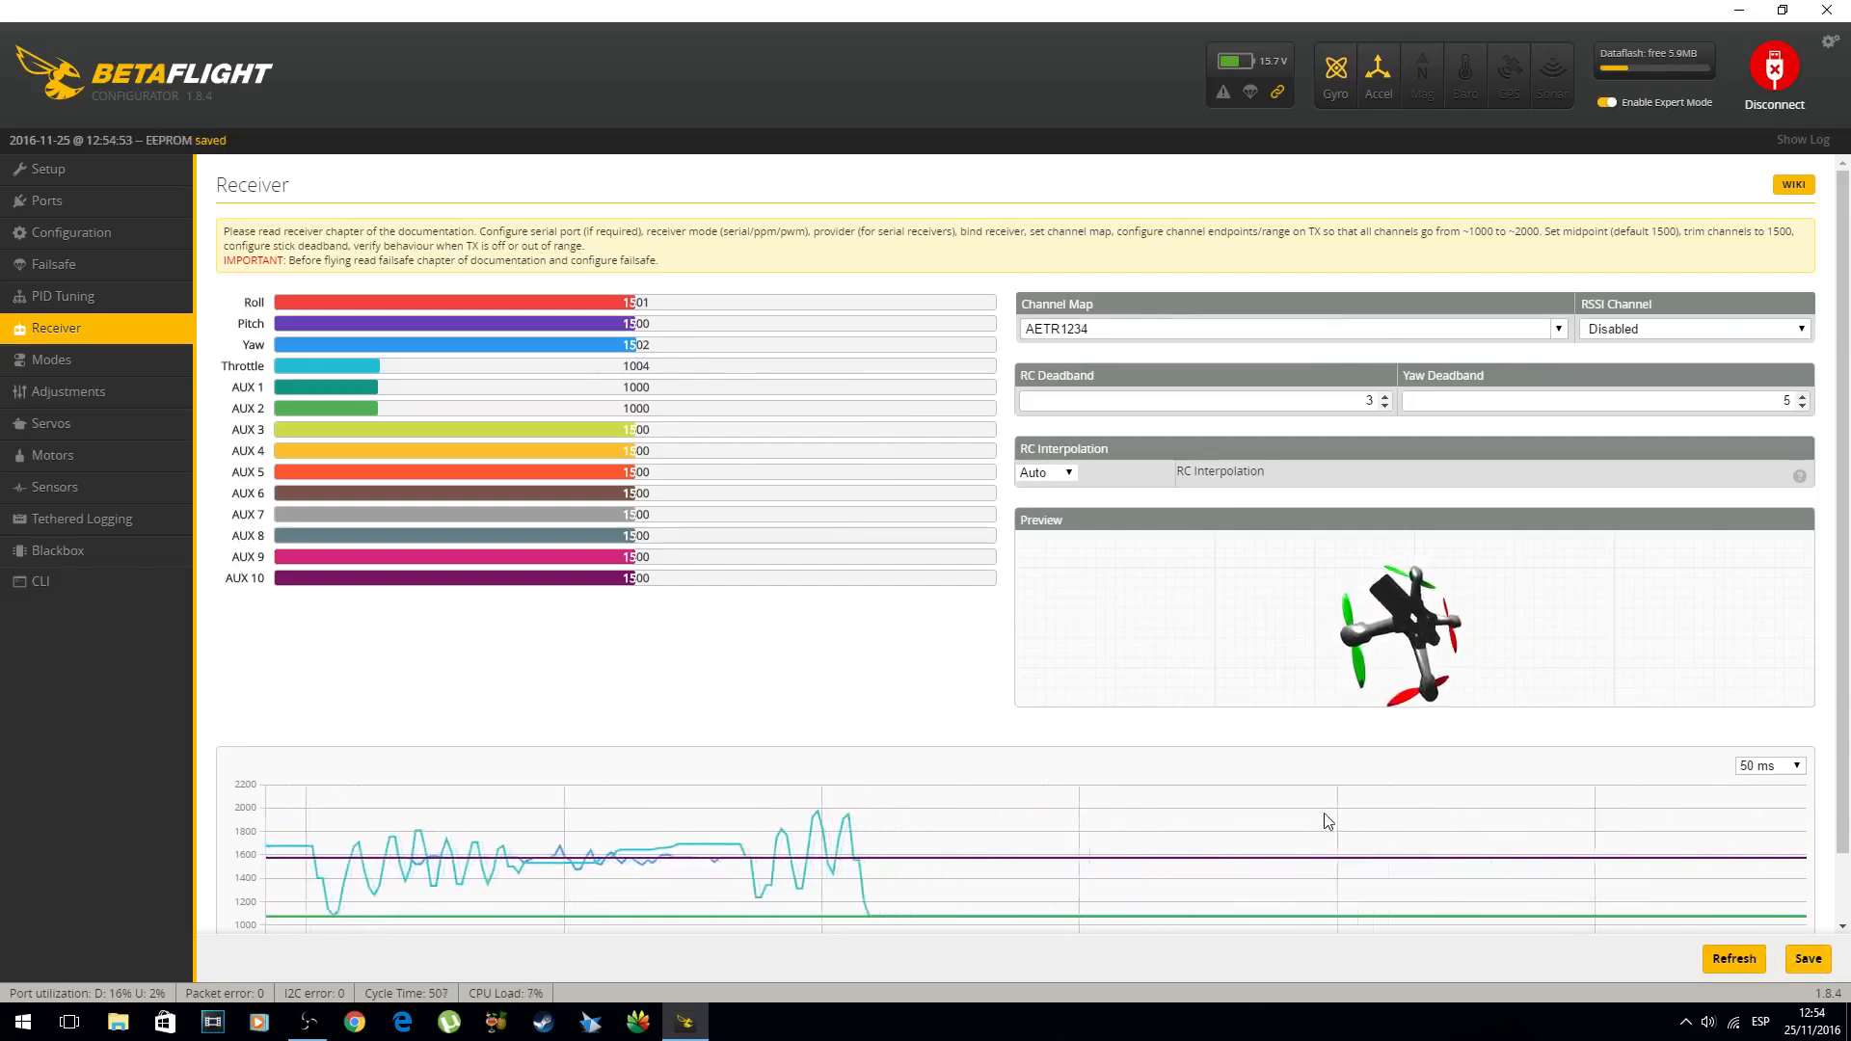
# Add an ARM mode range on AUX 2 from 1650 to 2100
pyautogui.click(53, 360)
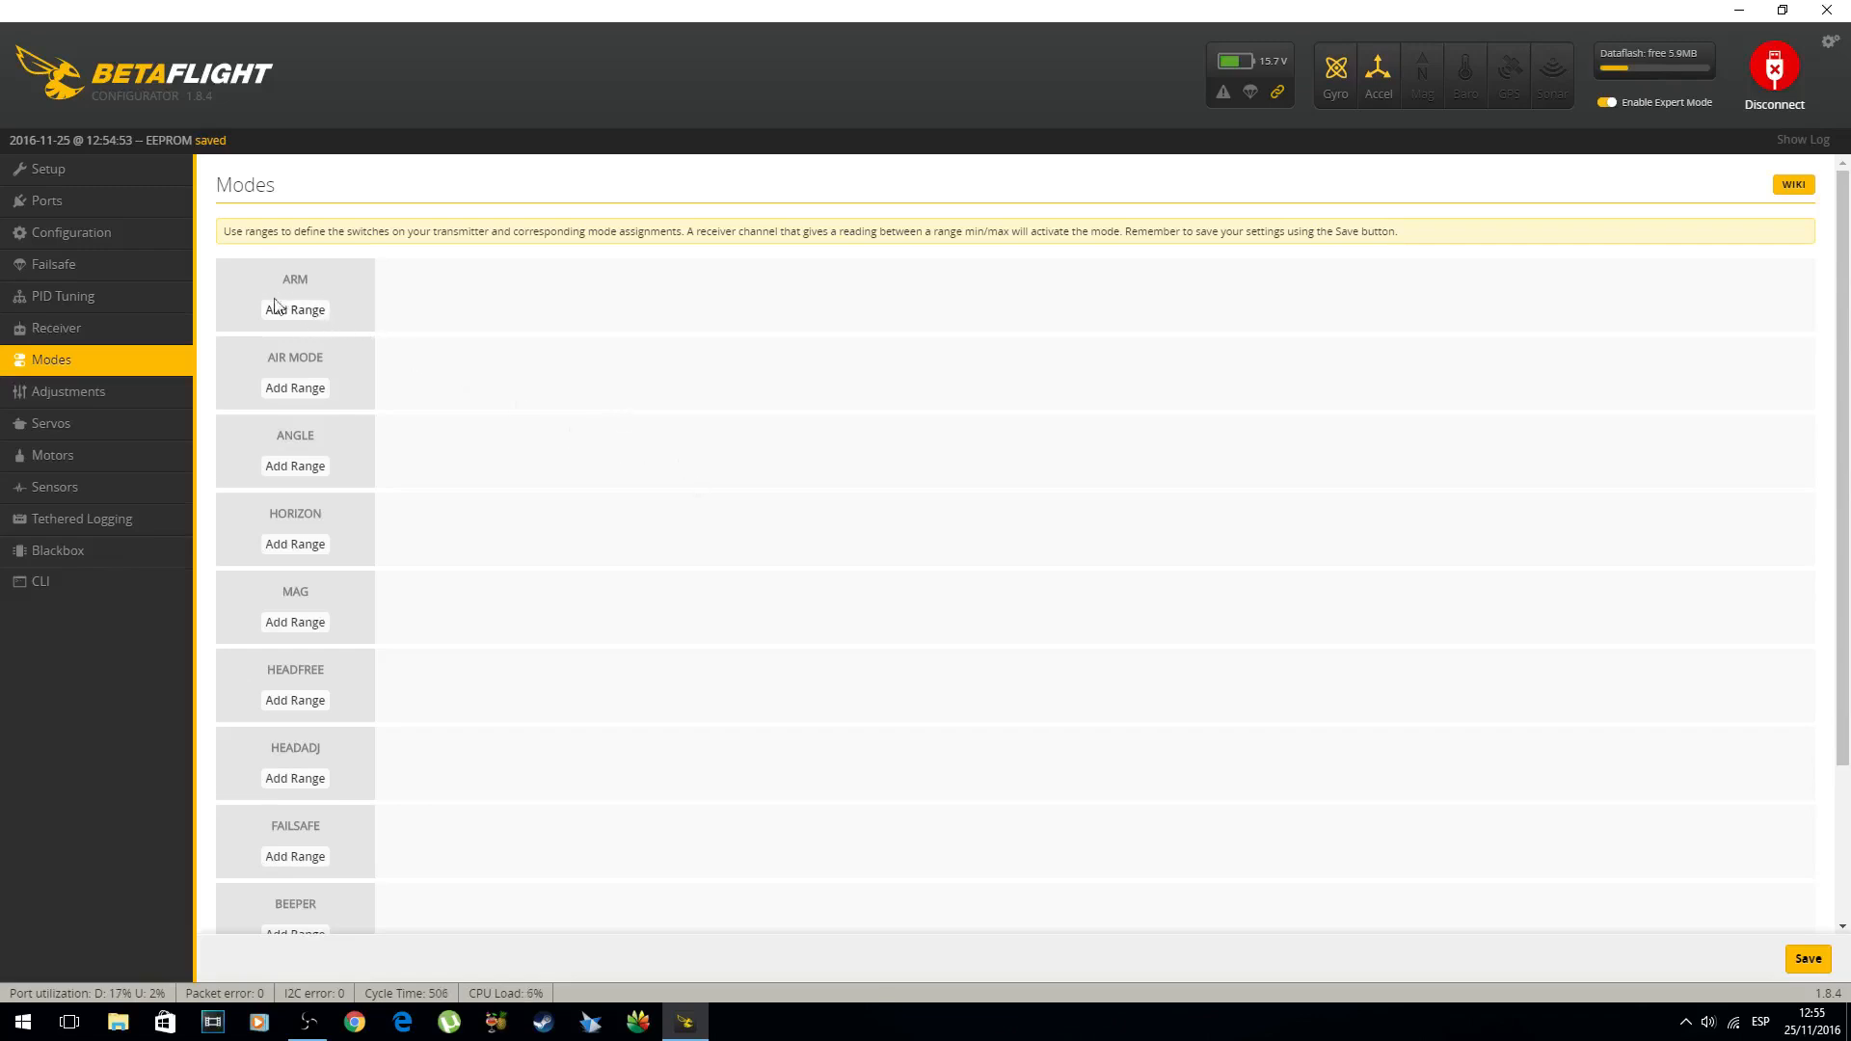
pyautogui.click(297, 317)
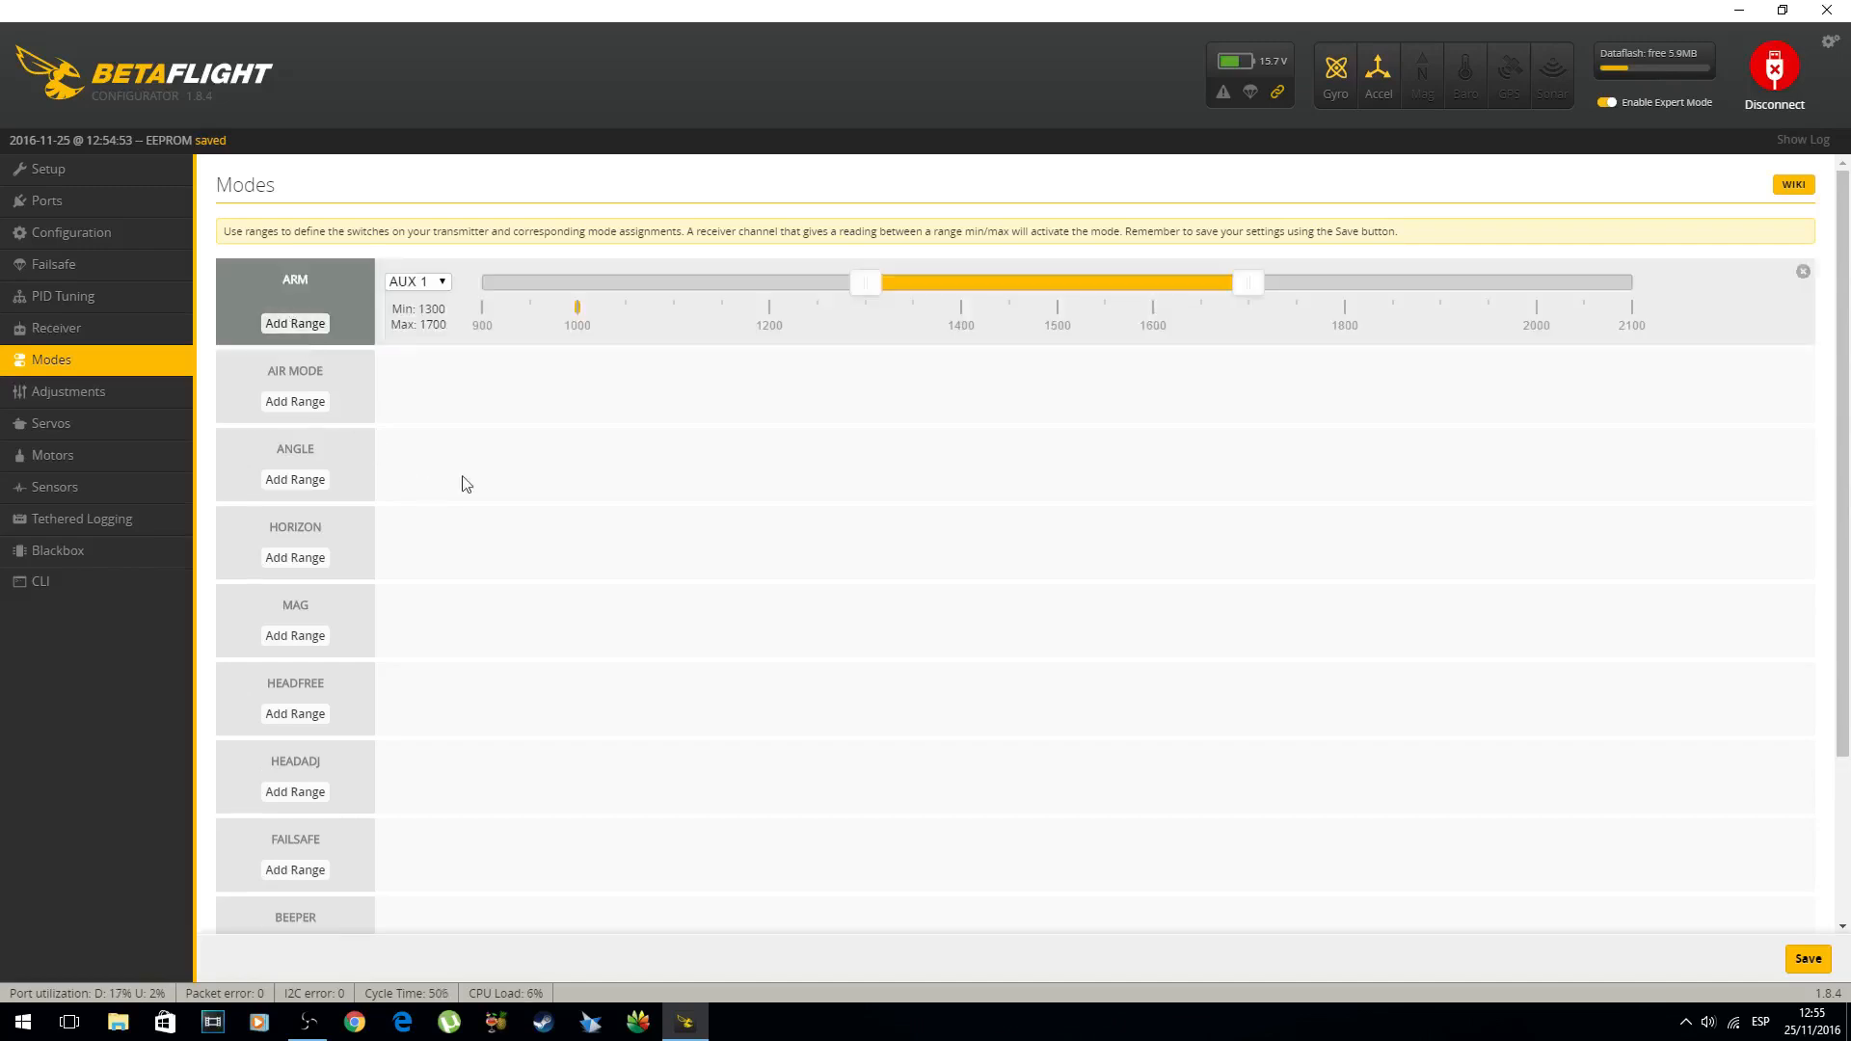
pyautogui.moveTo(1248, 296); pyautogui.dragTo(1679, 290)
pyautogui.moveTo(881, 279); pyautogui.dragTo(1205, 301)
pyautogui.click(434, 281)
pyautogui.click(405, 313)
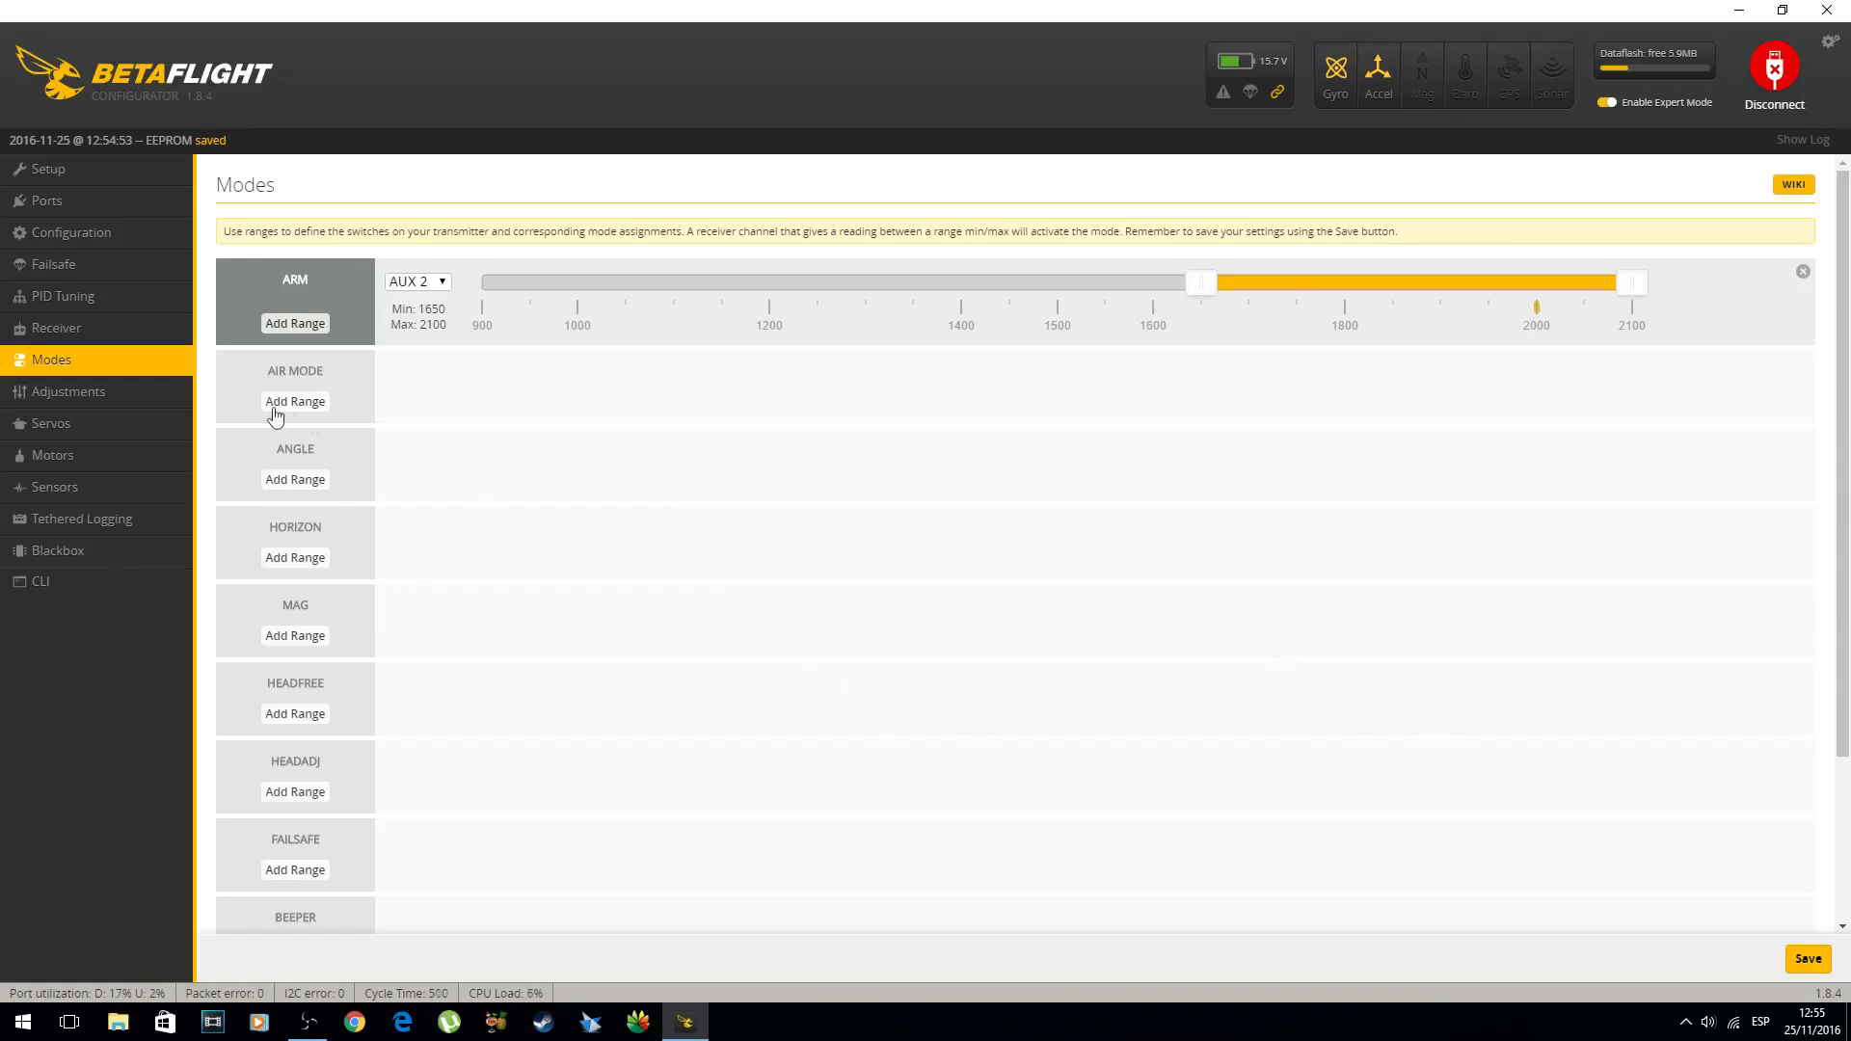
# Add an ANGLE range on AUX 1 from 900 to 1175 and a HORIZON range on AUX 1 from 1300 to 1700
pyautogui.click(295, 479)
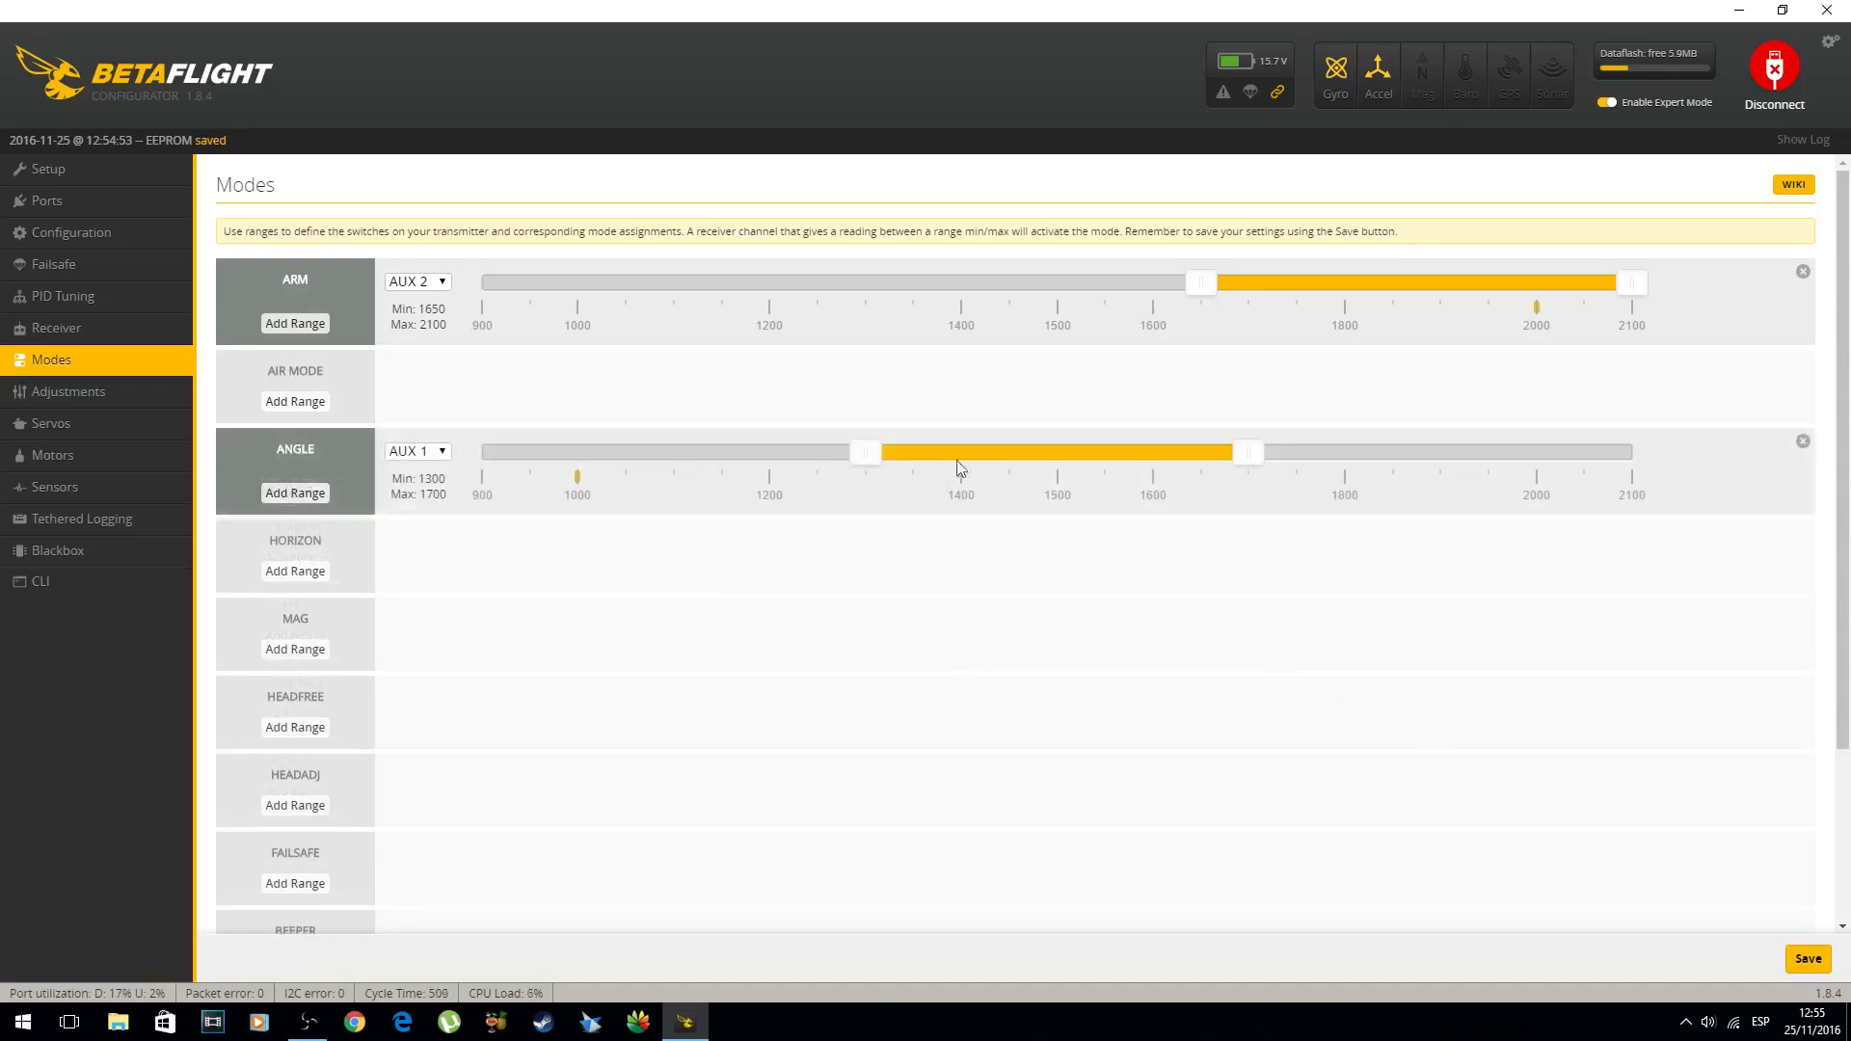
pyautogui.moveTo(868, 453); pyautogui.dragTo(482, 454)
pyautogui.moveTo(1231, 446); pyautogui.dragTo(739, 484)
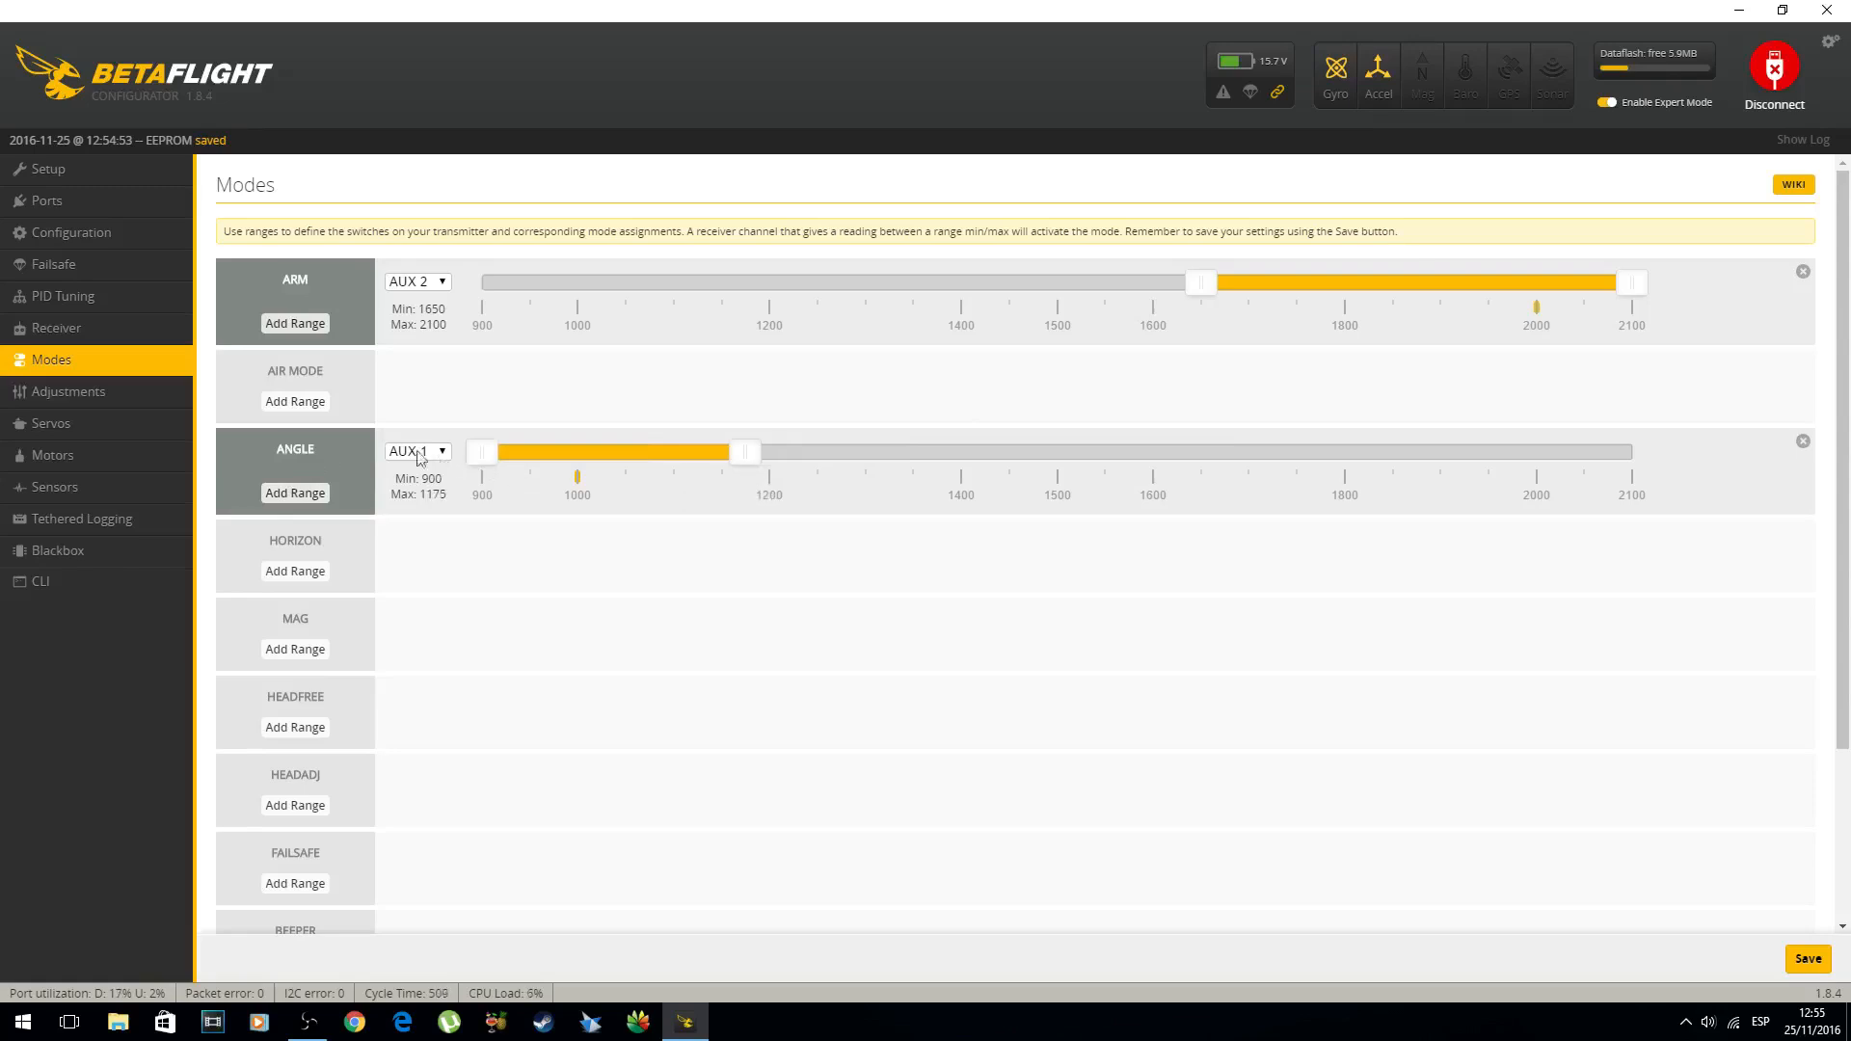
pyautogui.click(310, 573)
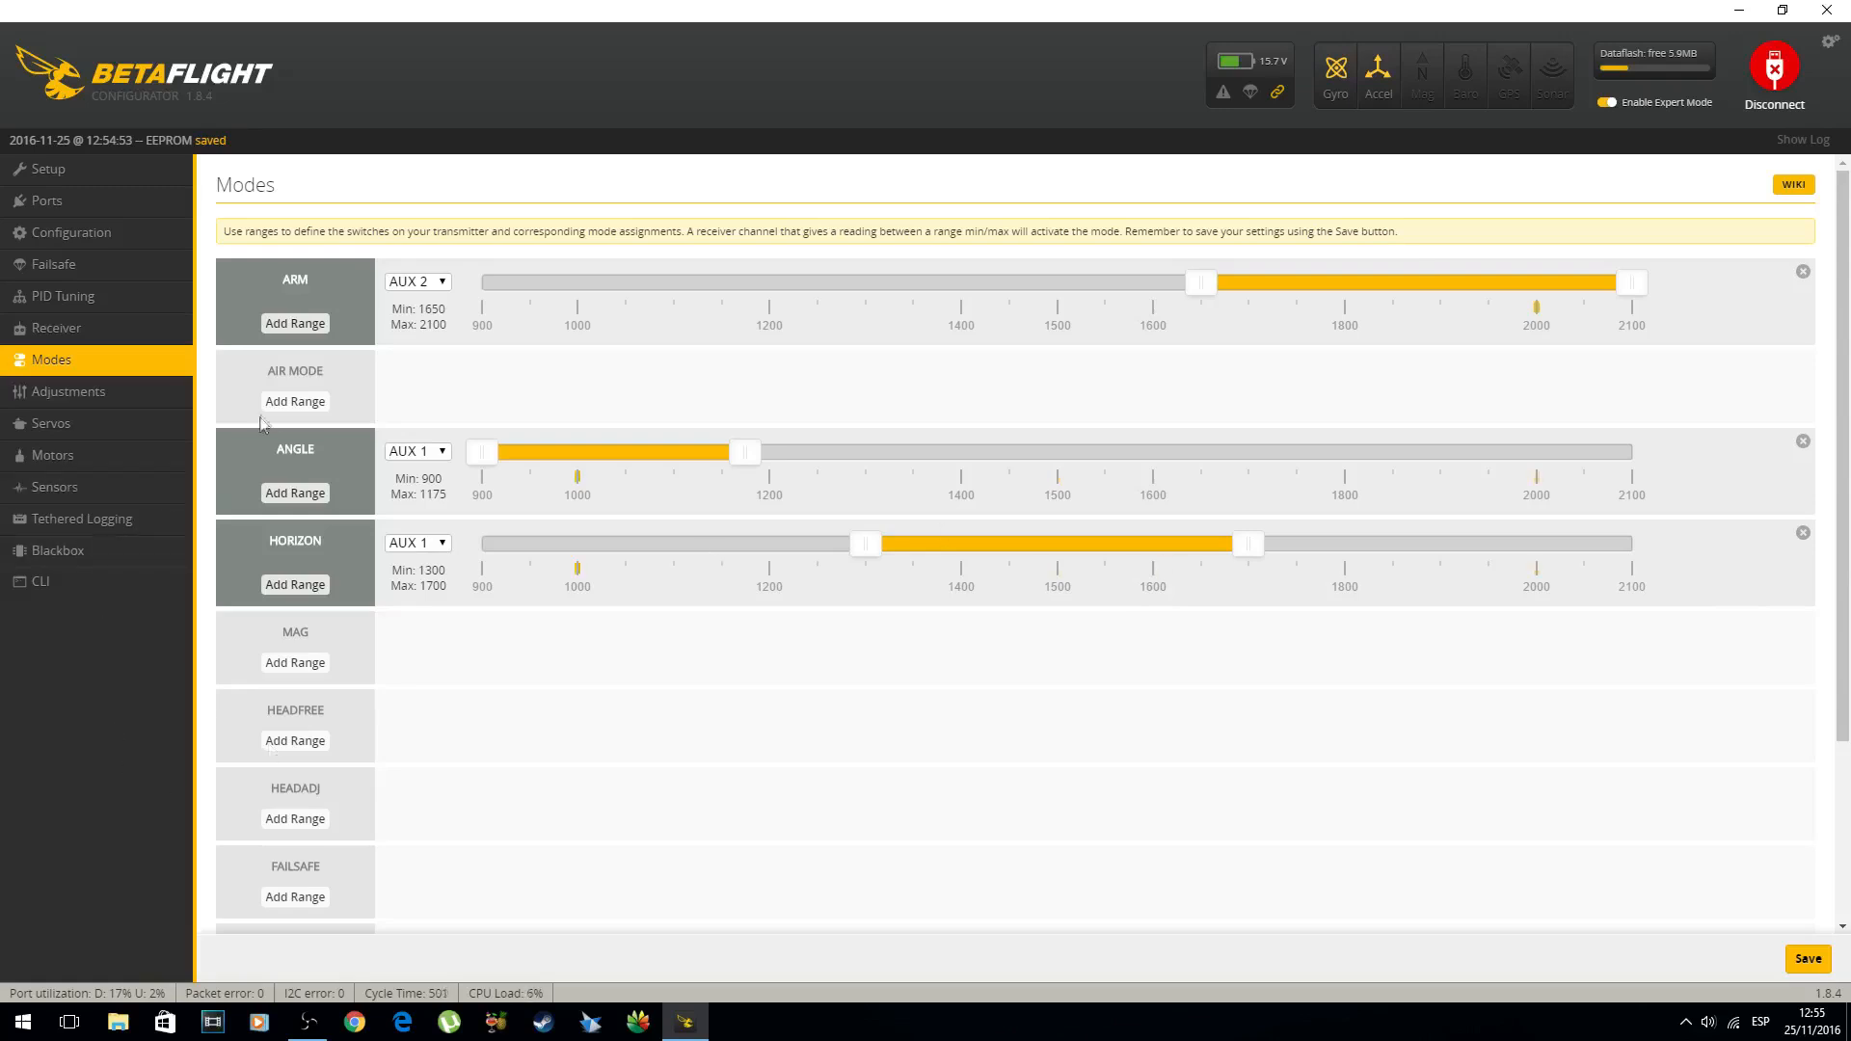
# Add an AIR MODE range on AUX 1 from 1800 to 2100 and save the mode settings
pyautogui.click(289, 402)
pyautogui.moveTo(1250, 376); pyautogui.dragTo(1676, 387)
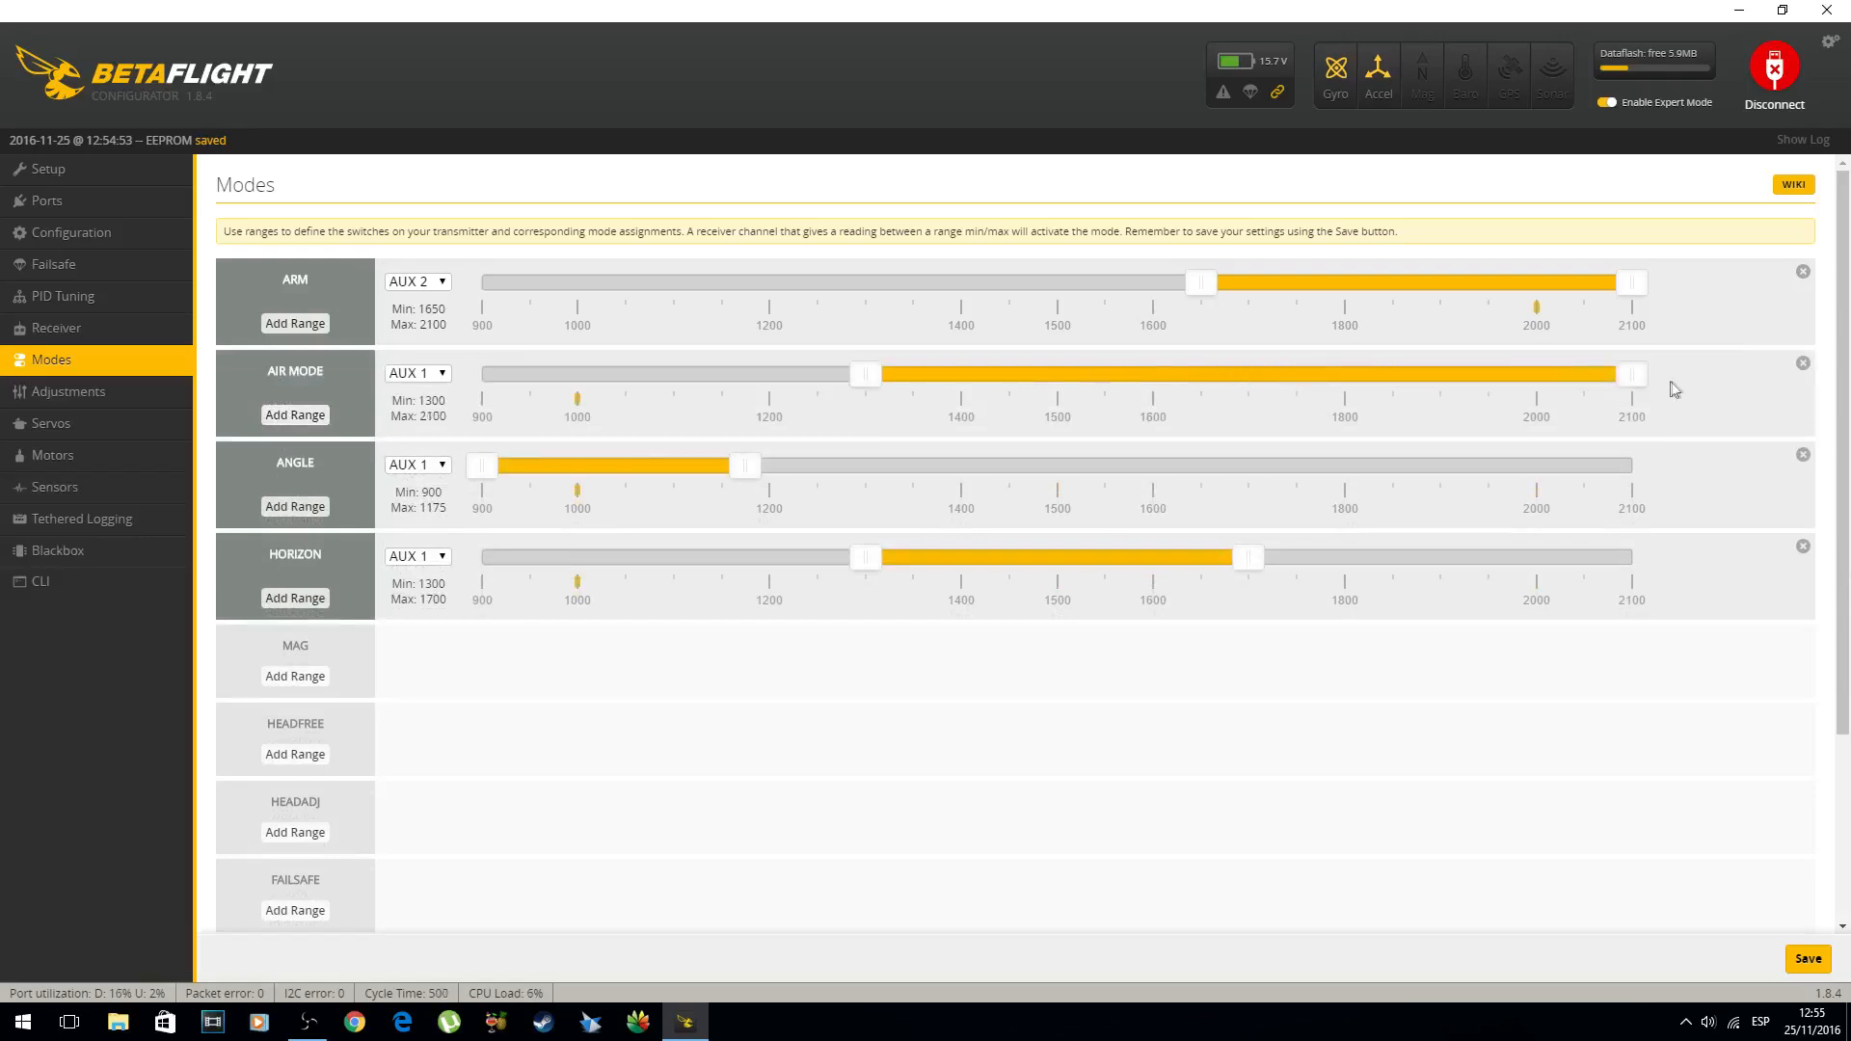
pyautogui.moveTo(865, 383); pyautogui.dragTo(1344, 424)
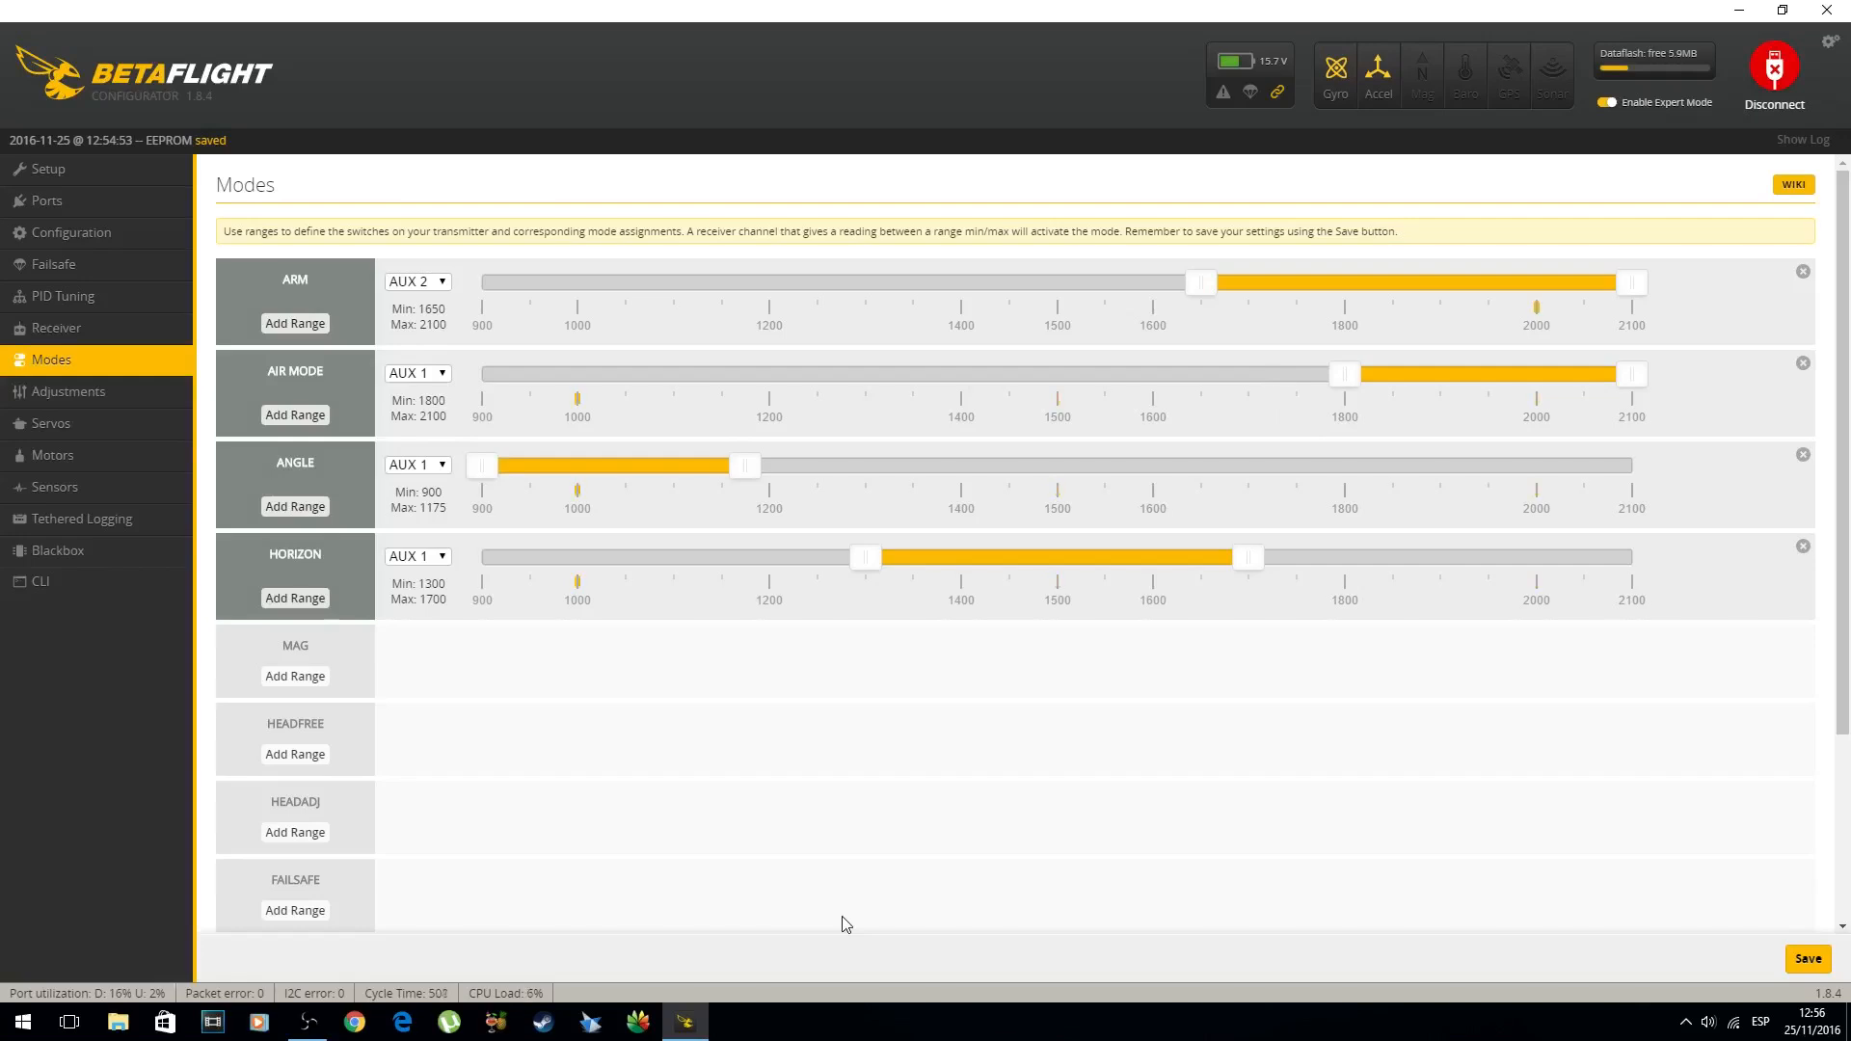
pyautogui.click(1808, 960)
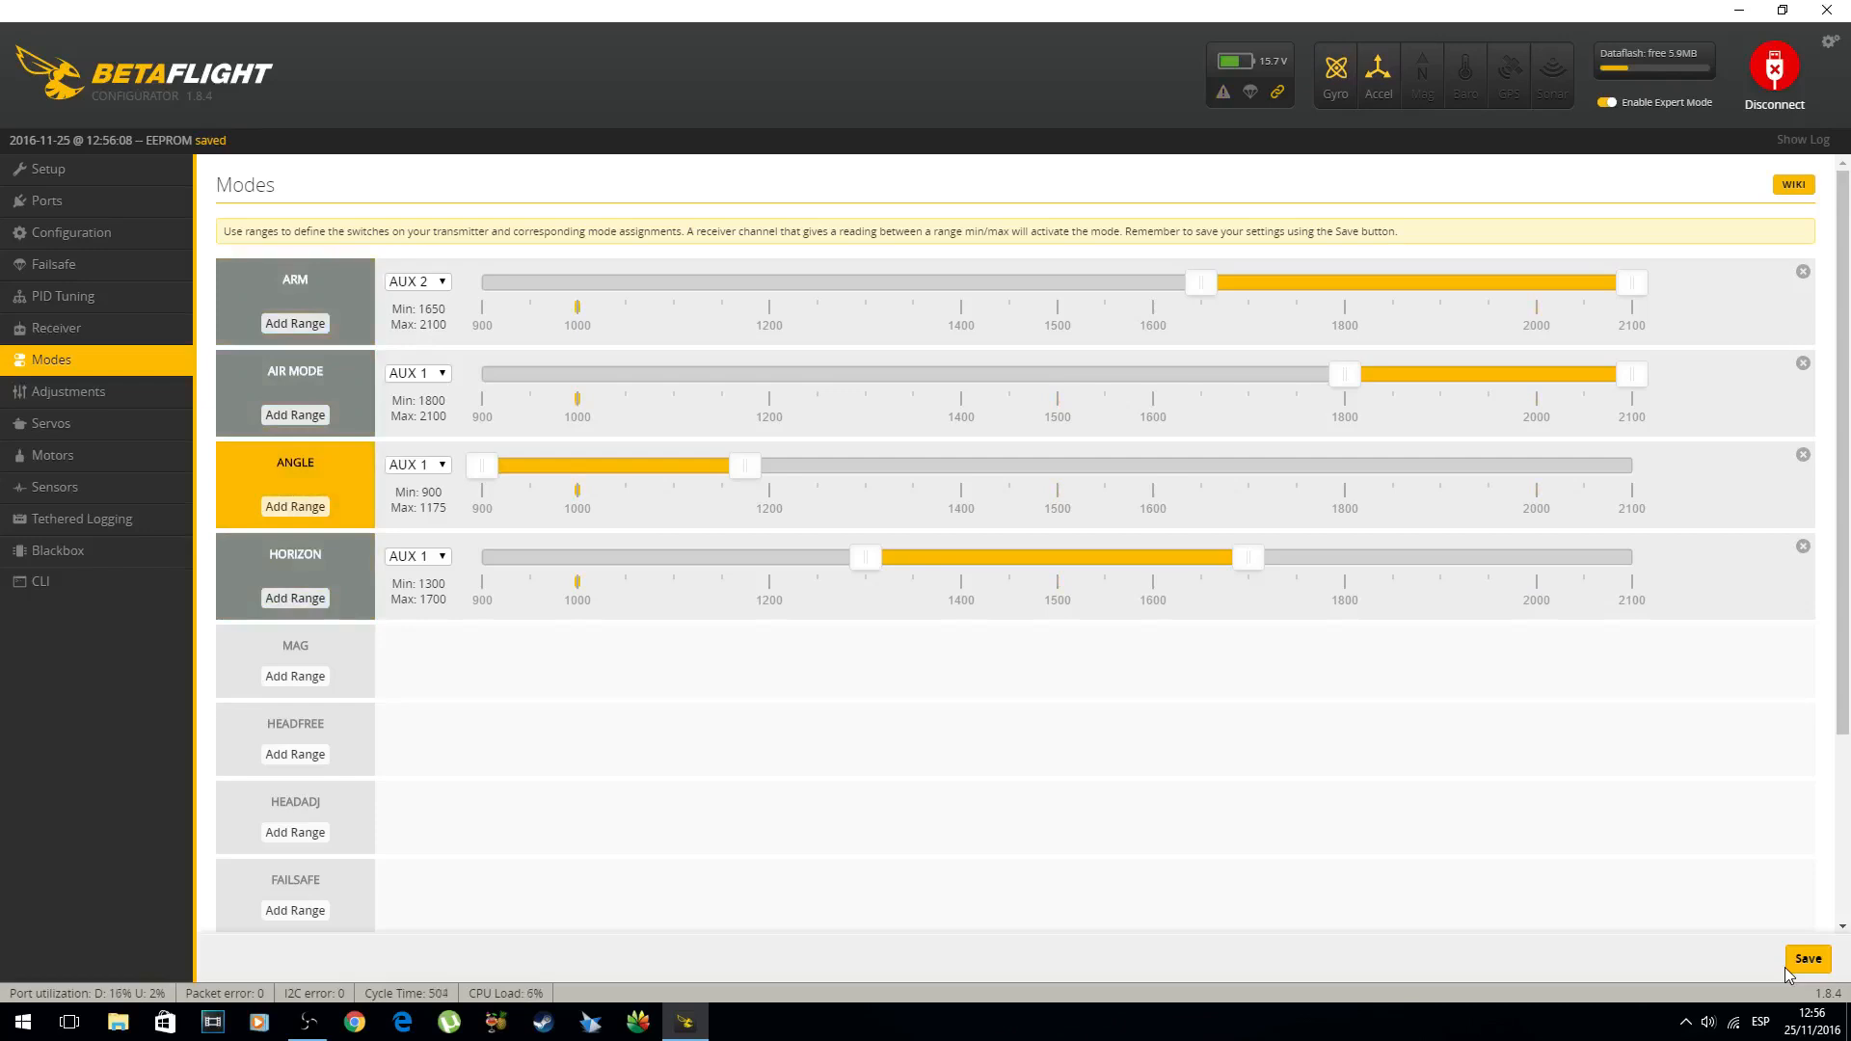
pyautogui.click(1811, 958)
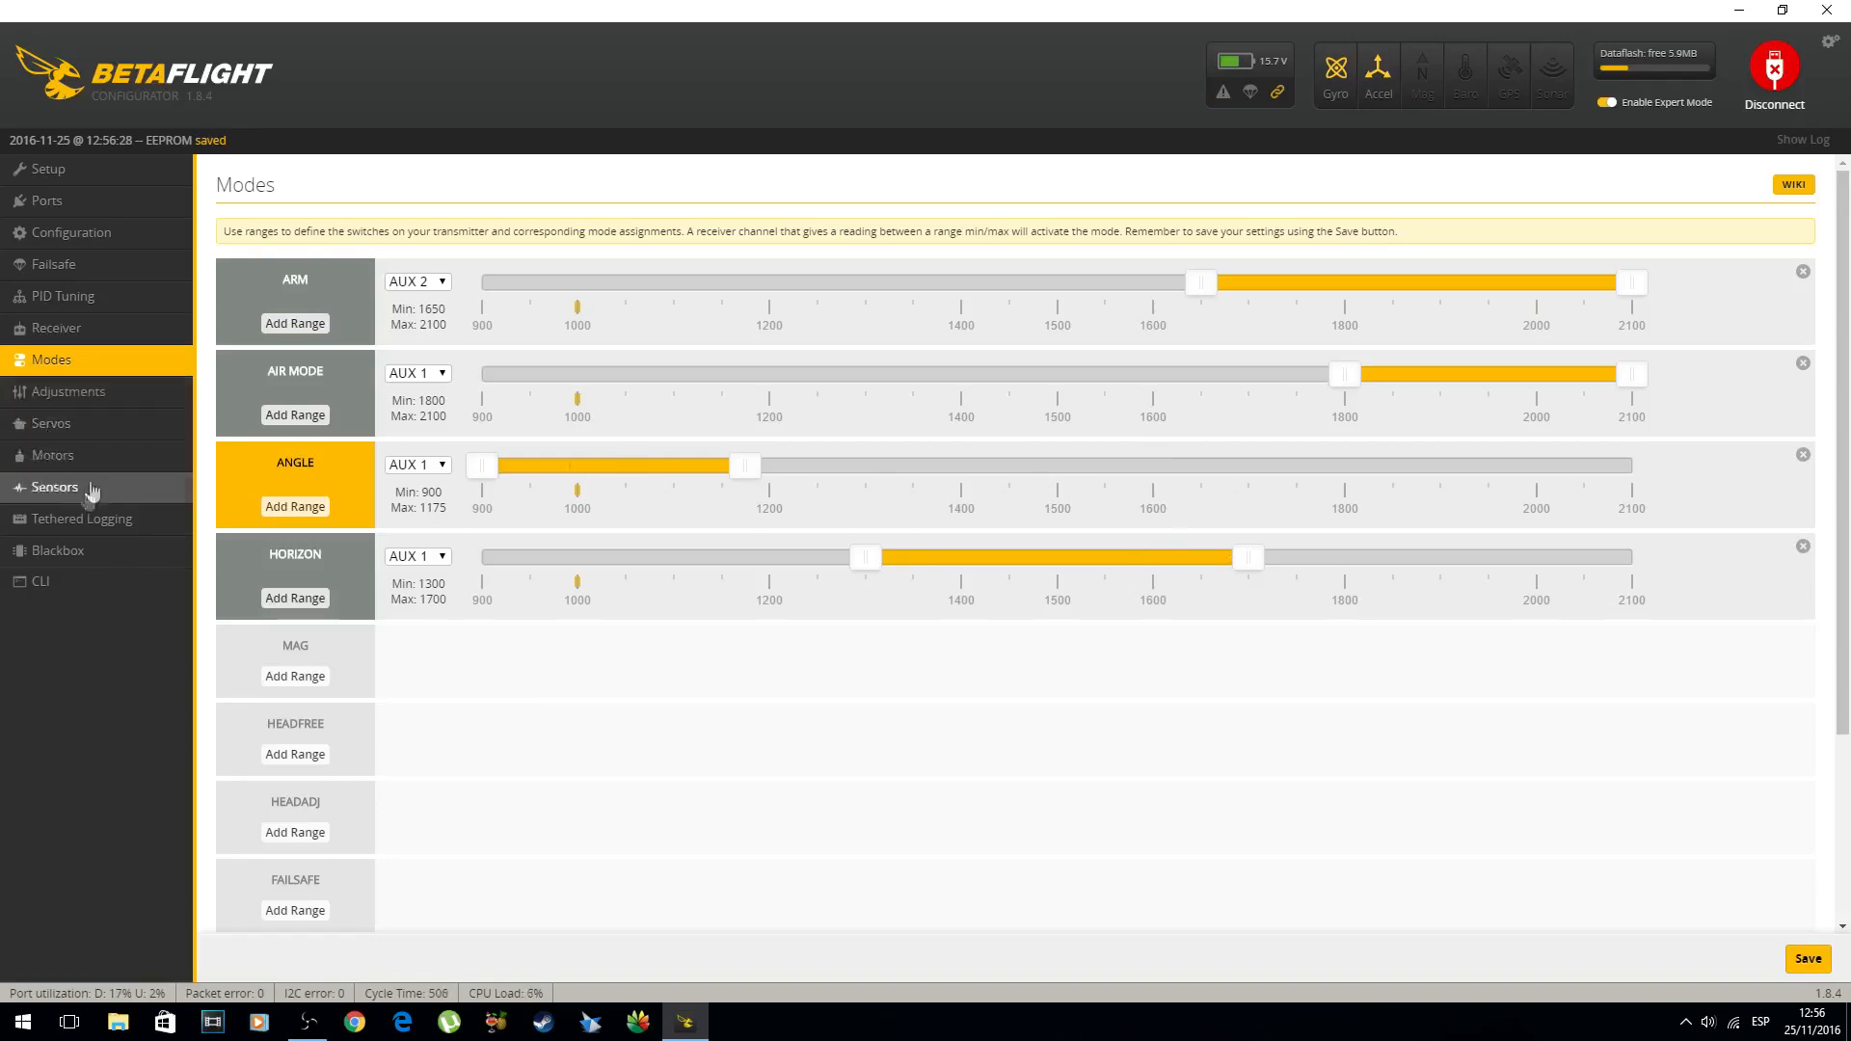
# Set min_check to 1010 from the flight controller's command line
pyautogui.click(44, 583)
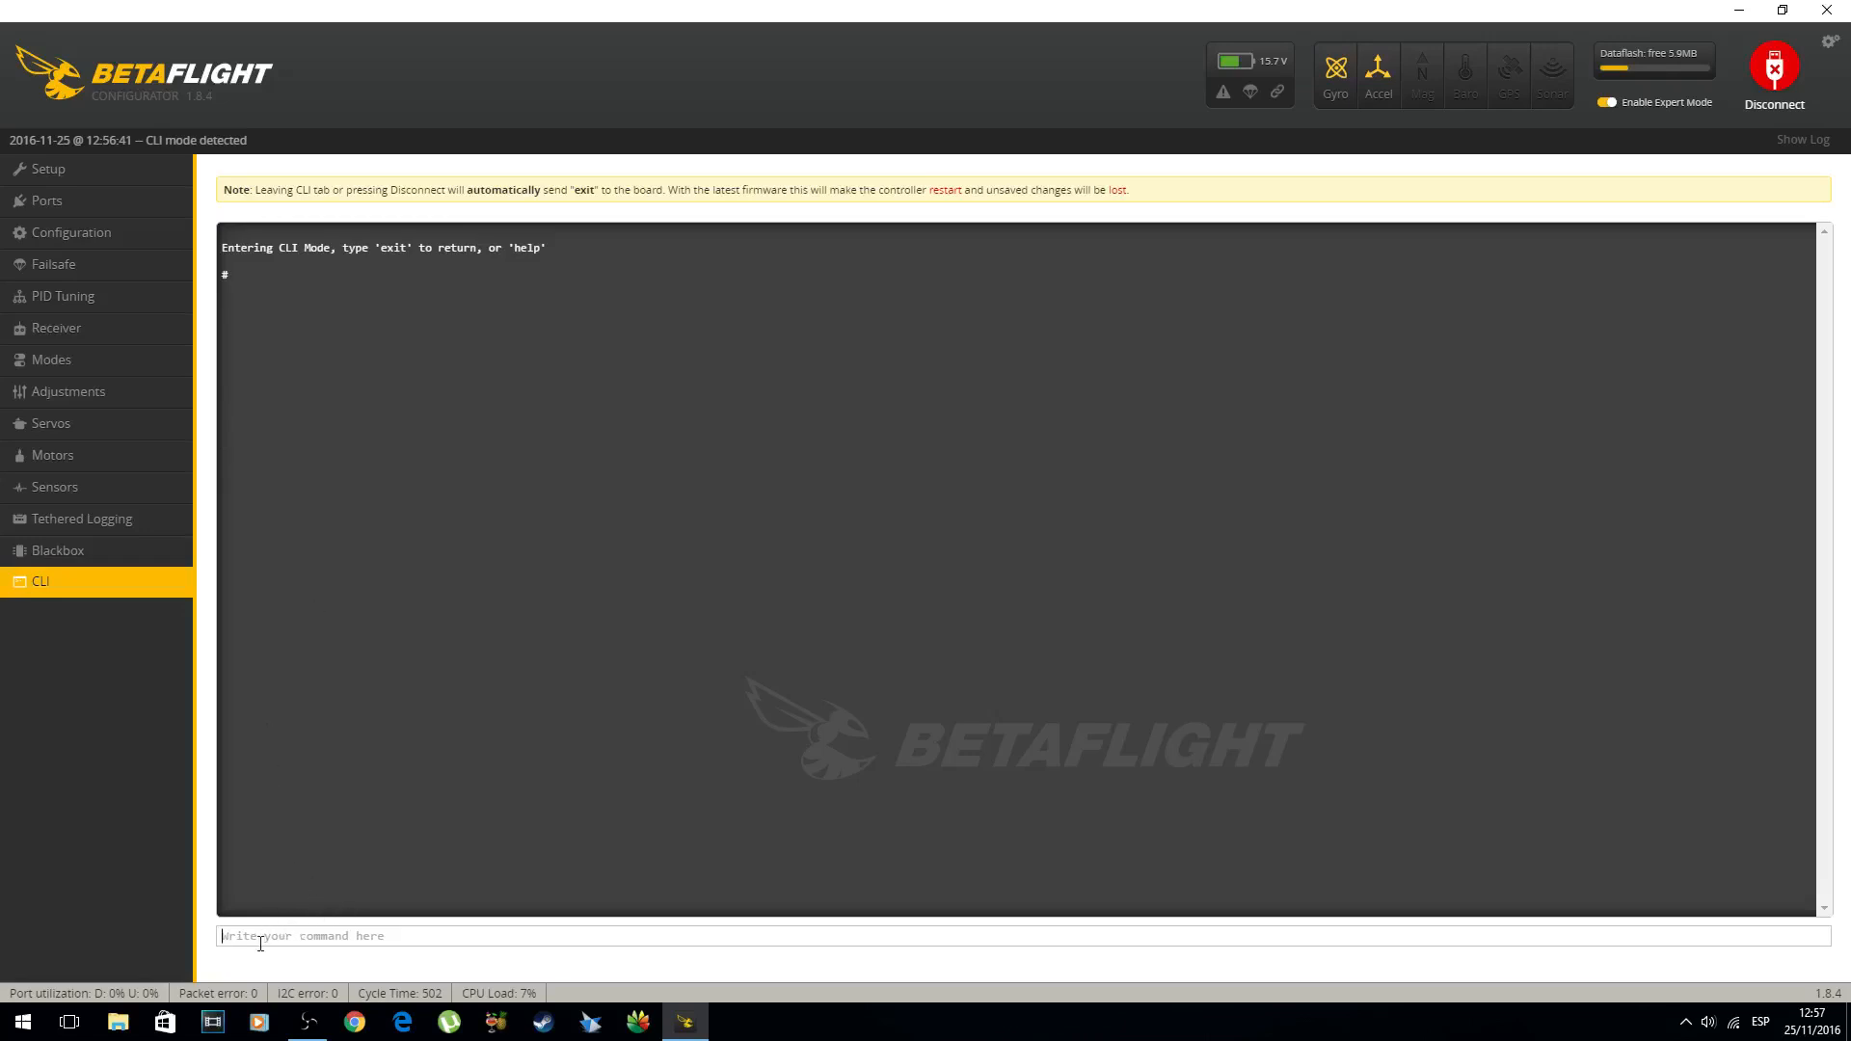
pyautogui.write('set')
pyautogui.write(' miu')
pyautogui.write('_chec')
pyautogui.write('k=')
pyautogui.write('1010')
pyautogui.press('Return')
# Set max_check to 1990 with a command line instruction
pyautogui.write('set ma')
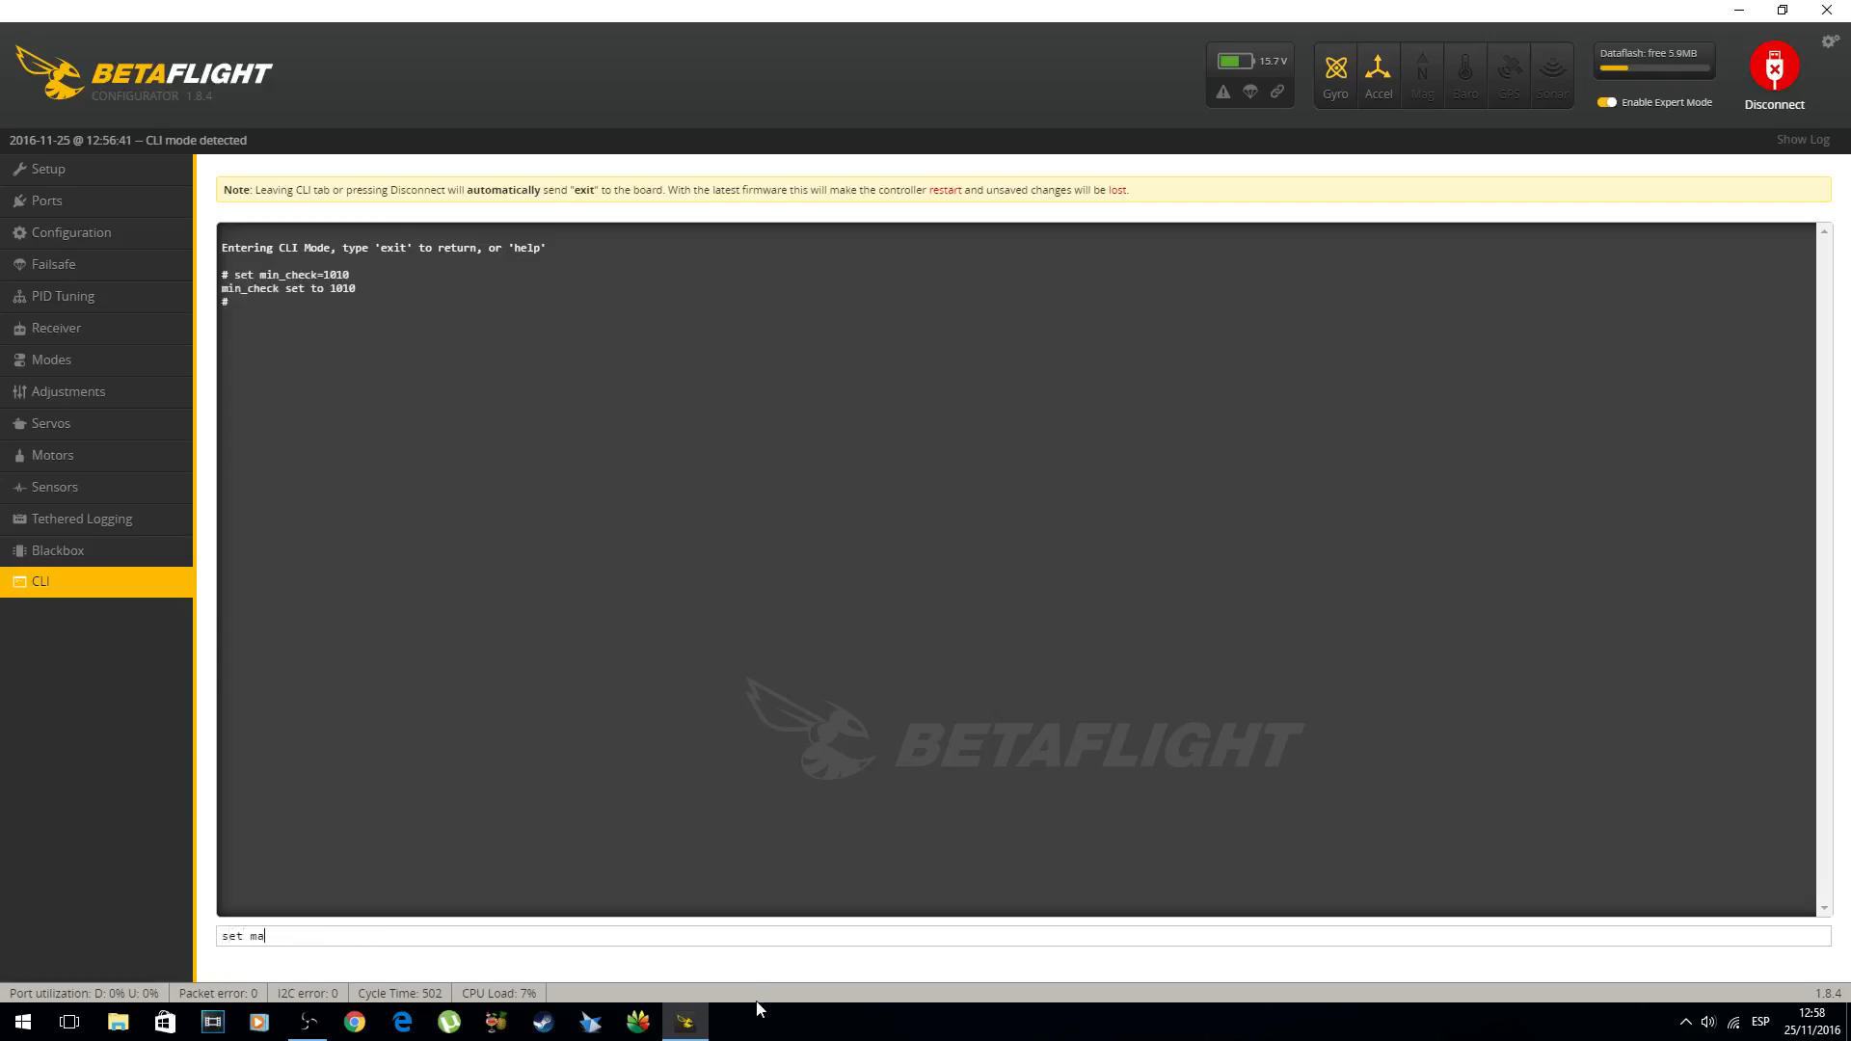
pyautogui.write('x_check=1990')
pyautogui.press('Return')
# List the check parameters with "get check" and save the command line changes to the board
pyautogui.write('get check')
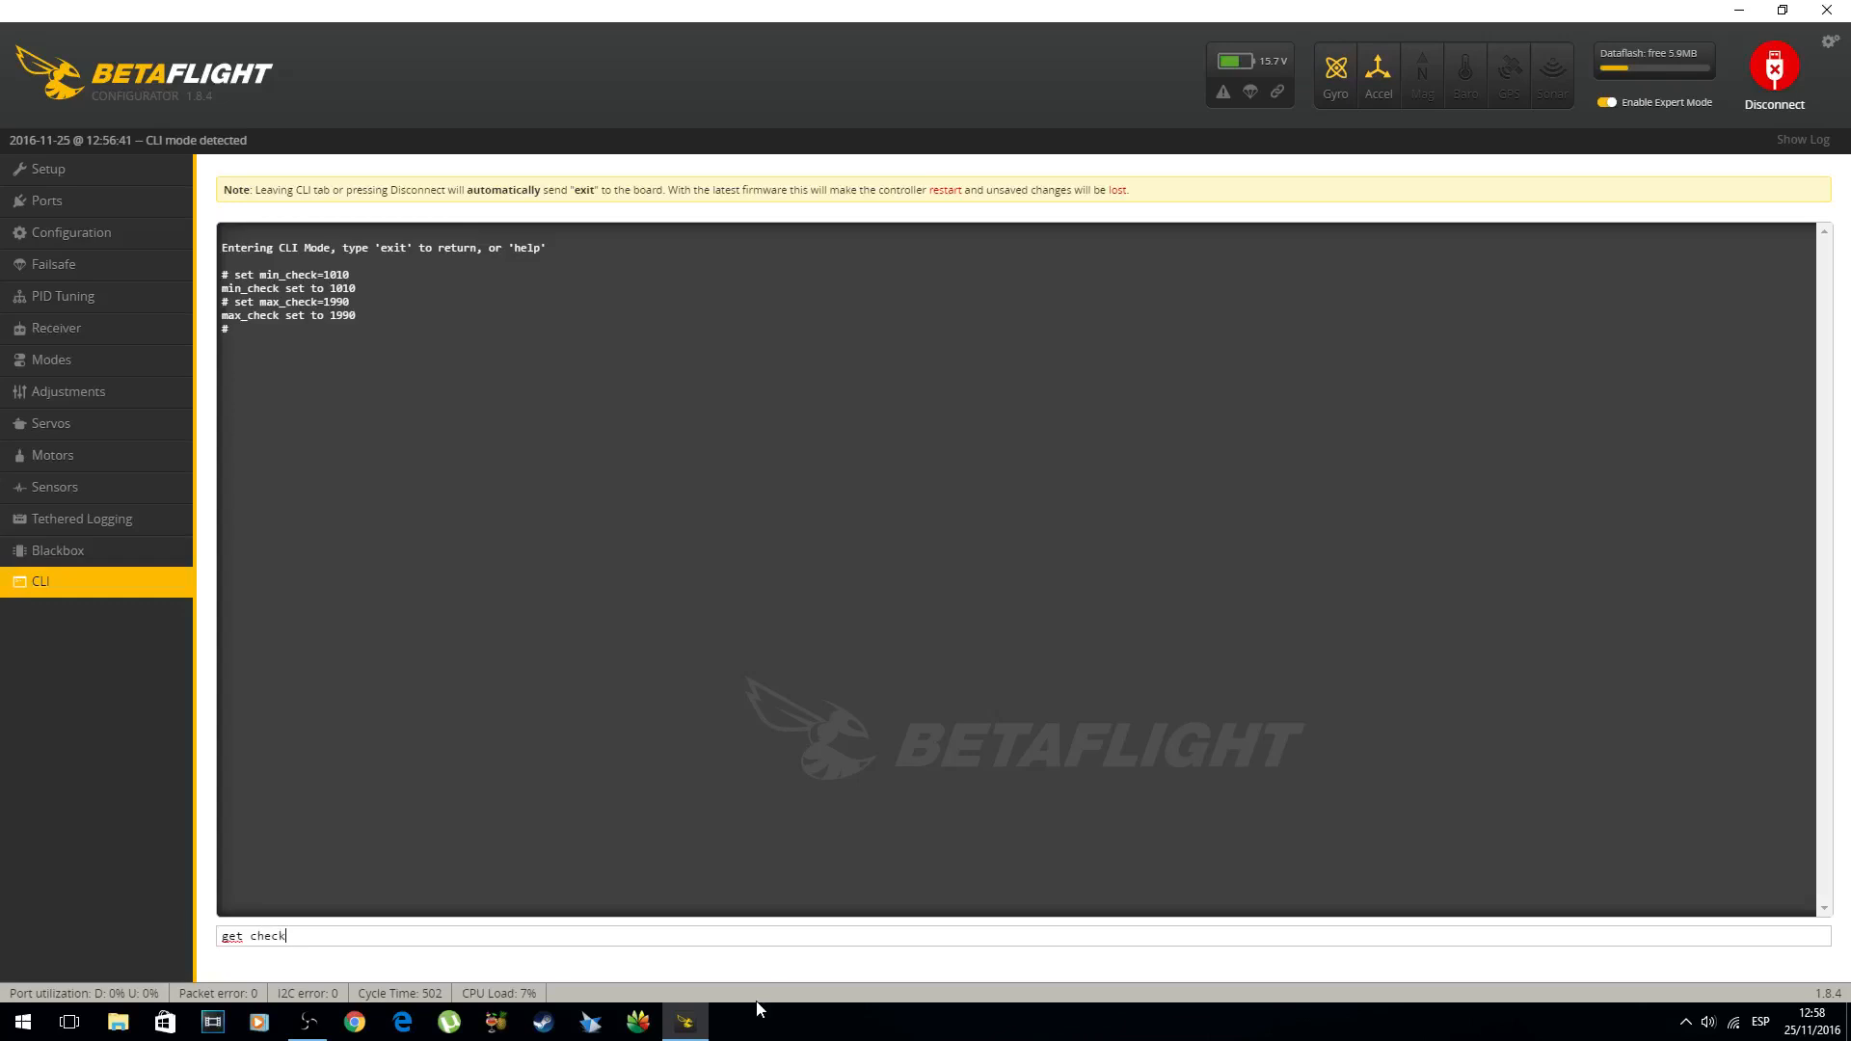
pyautogui.press('Return')
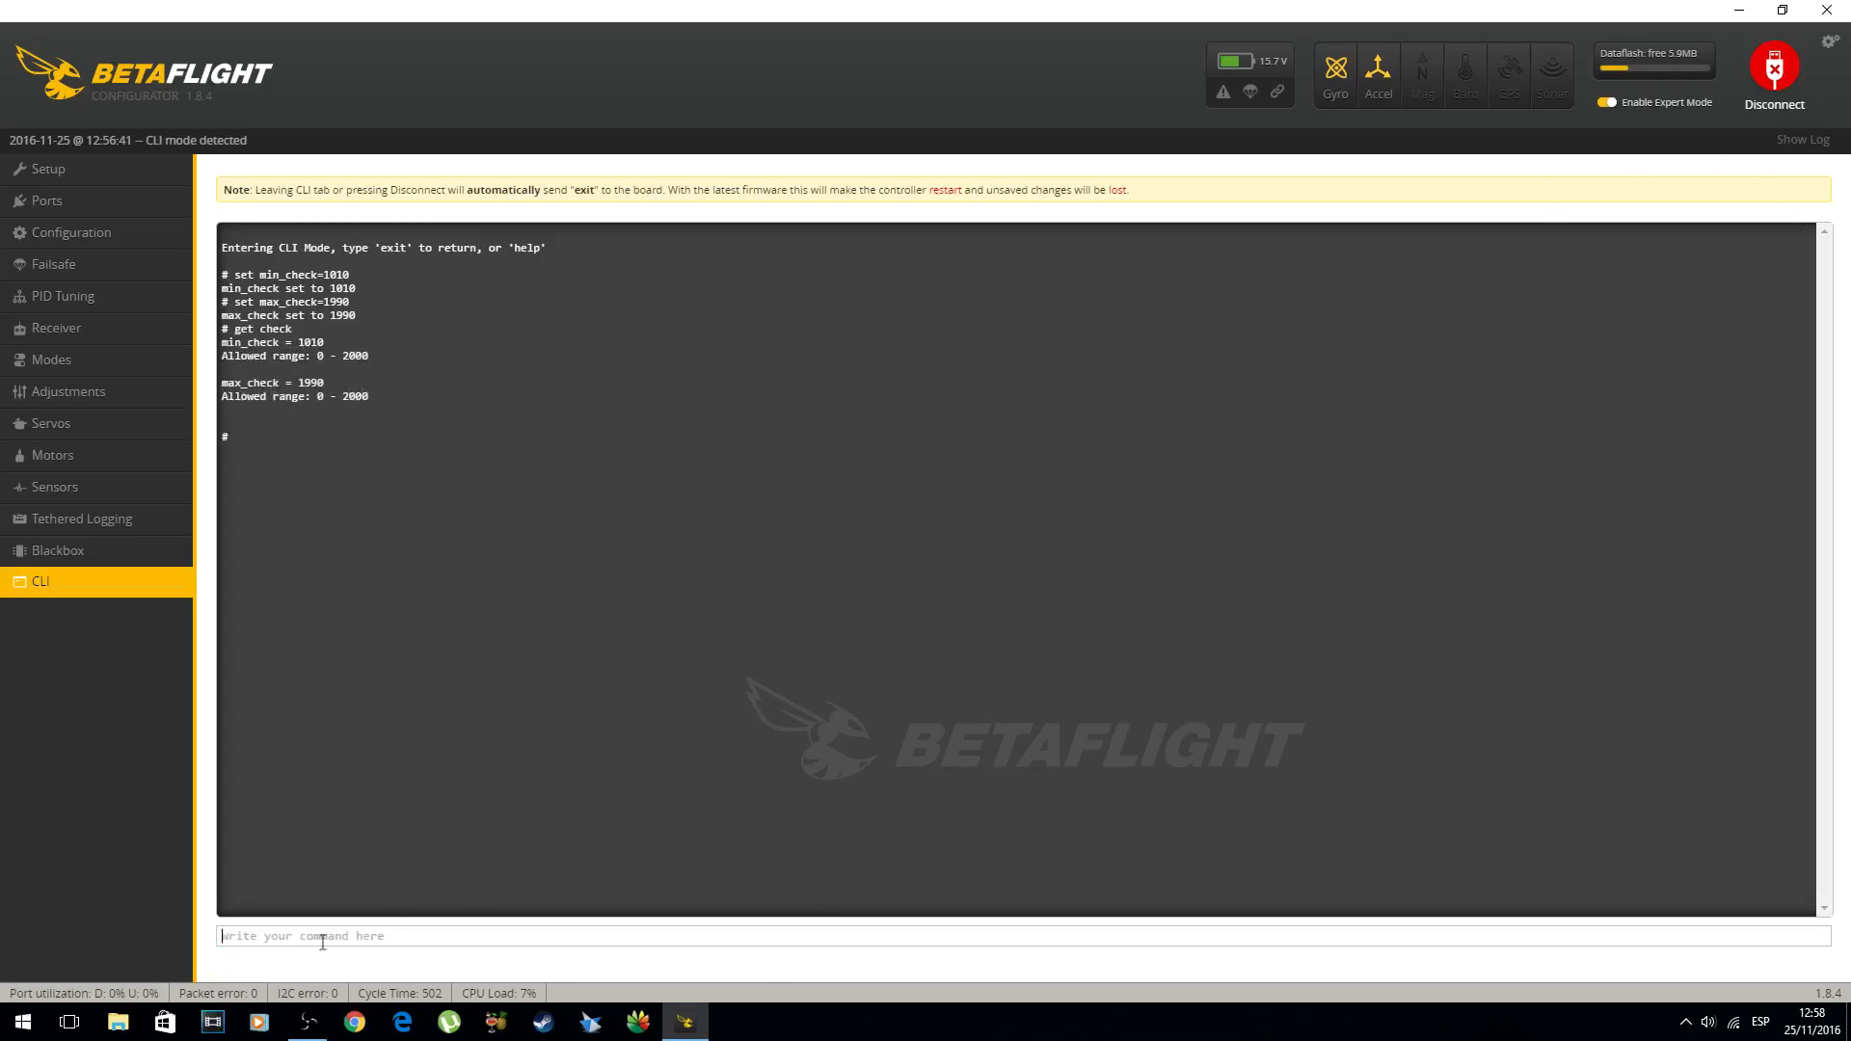
pyautogui.write('save')
pyautogui.press('Return')
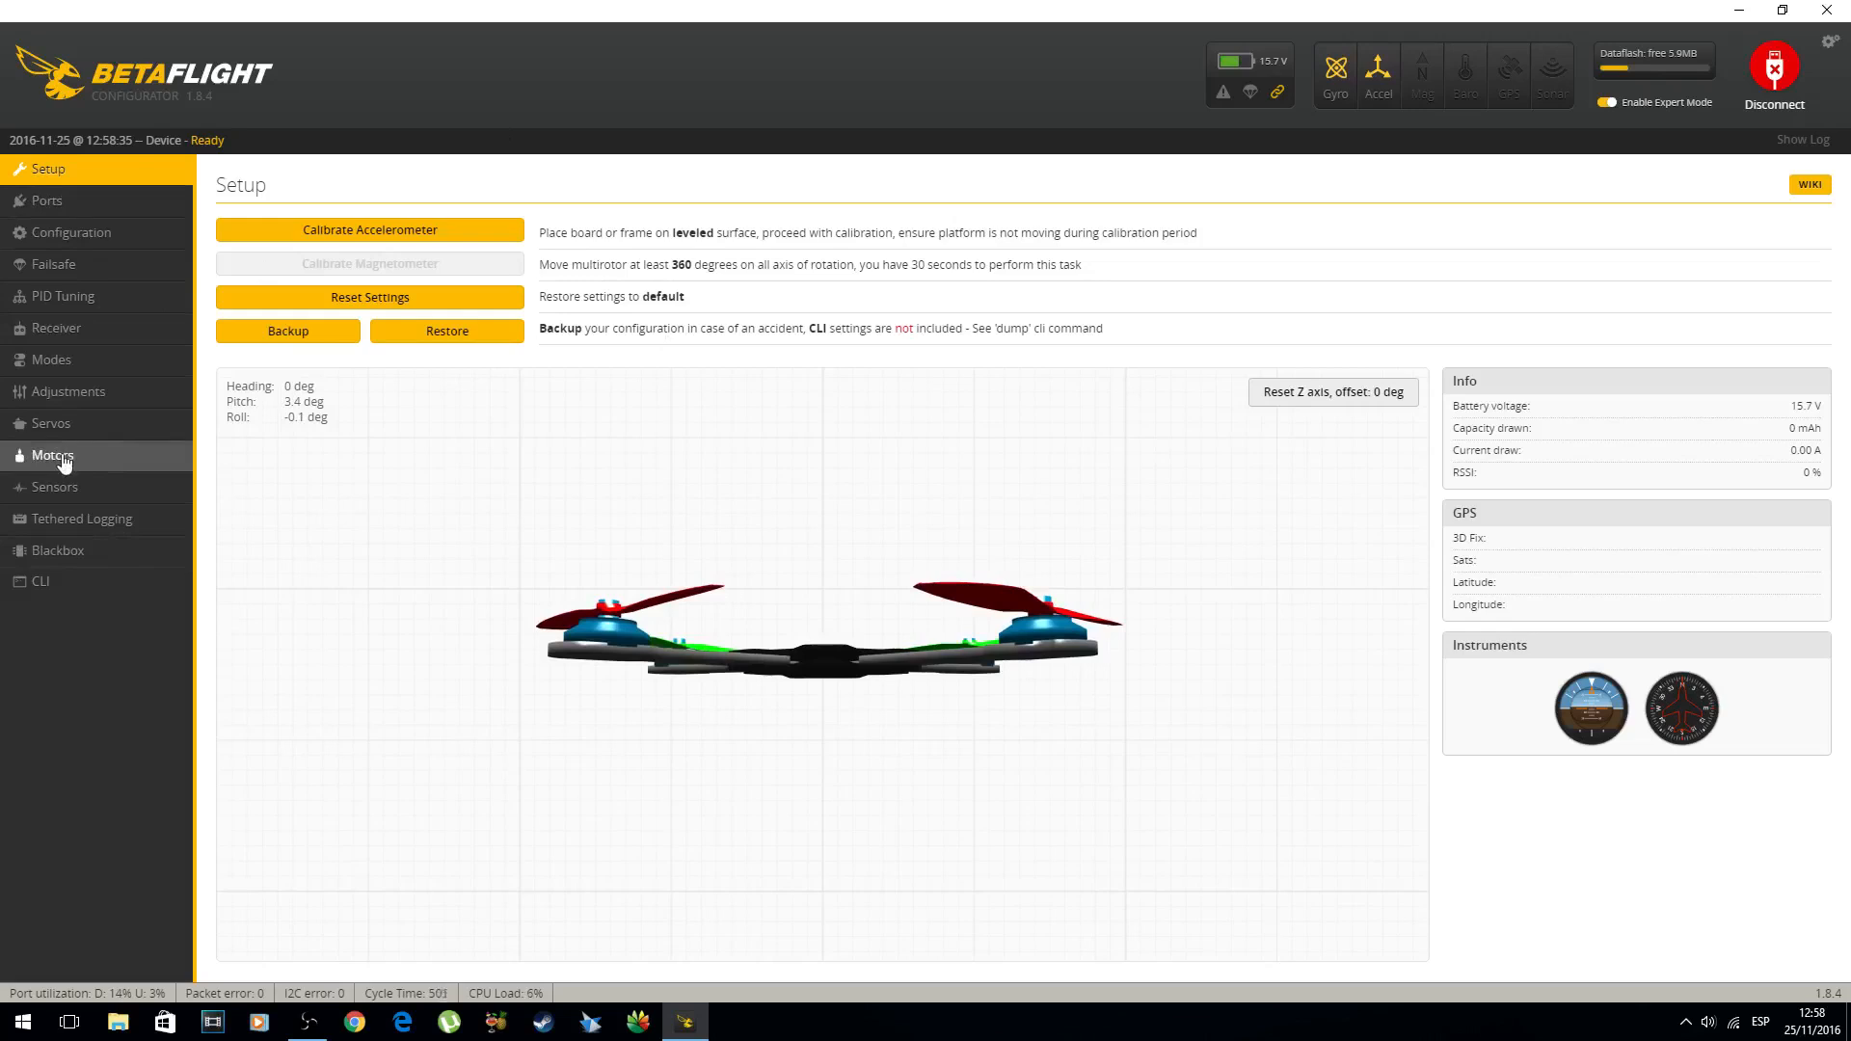
# Disconnect the flight controller from the configuration page and close the configurator
pyautogui.click(67, 236)
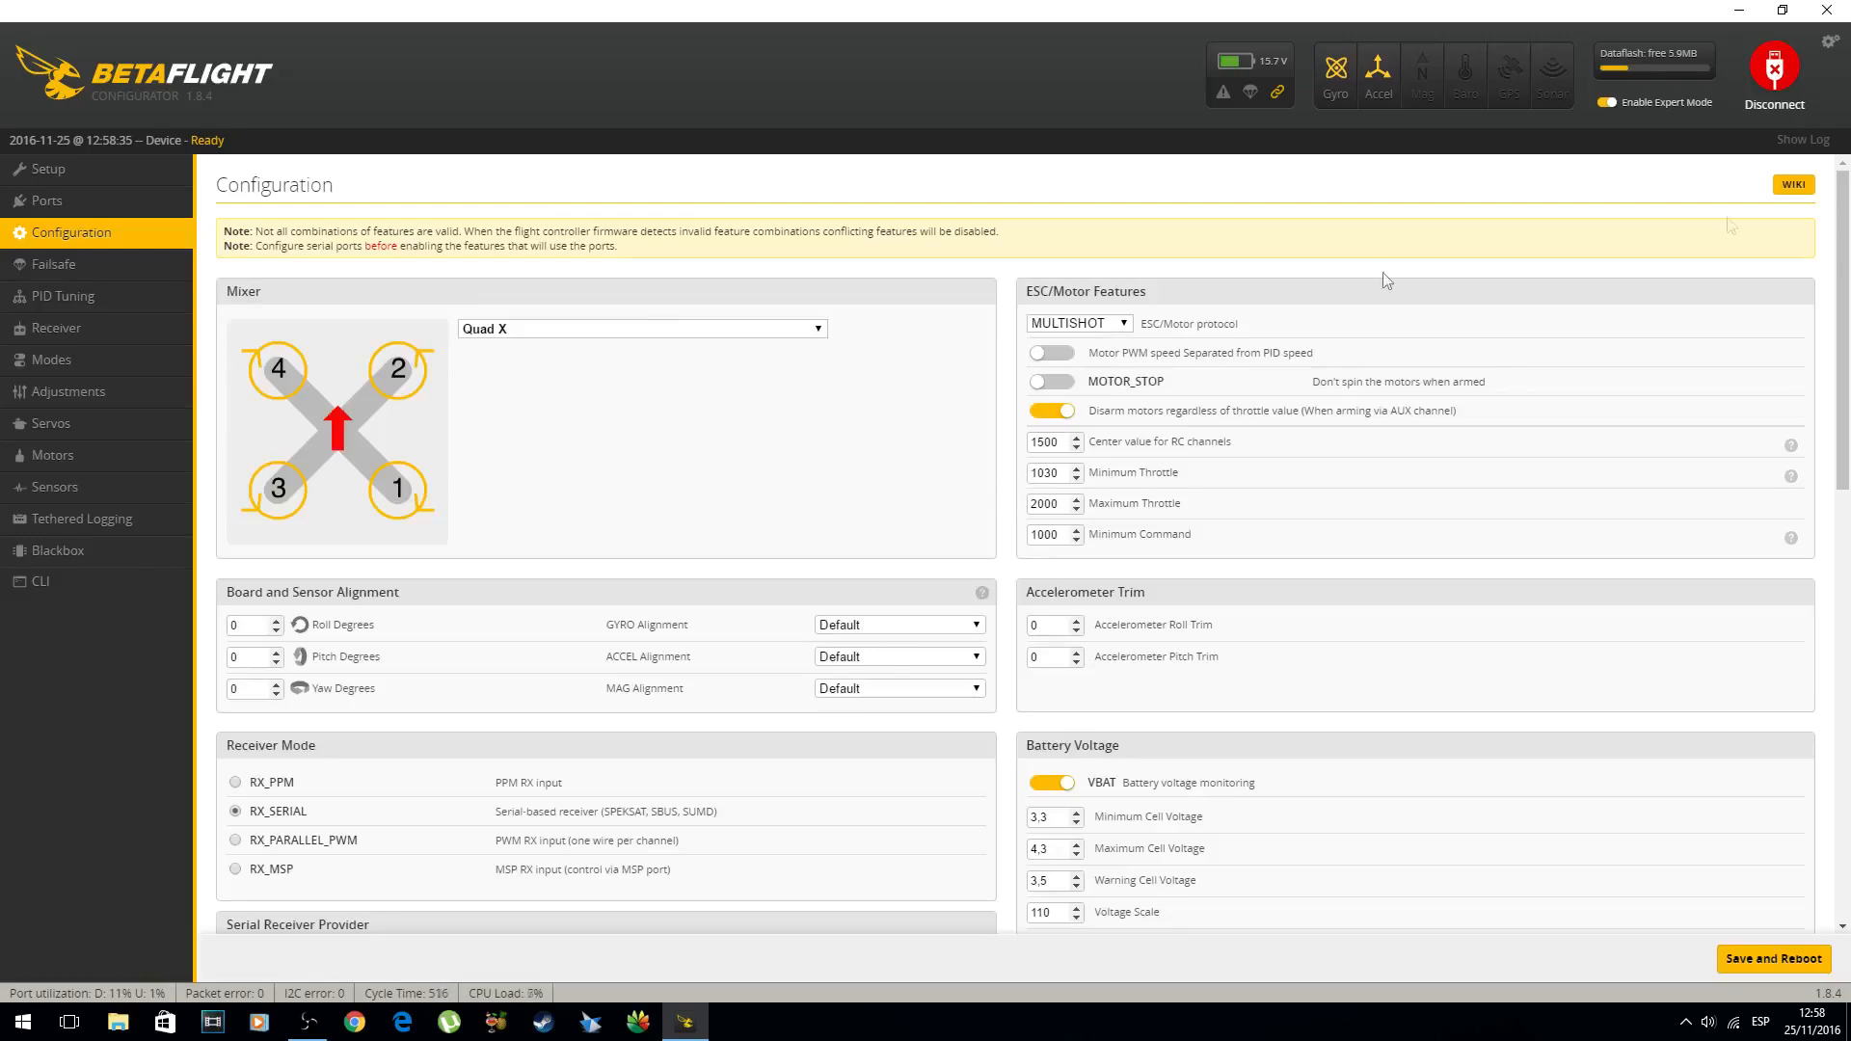
pyautogui.click(1765, 85)
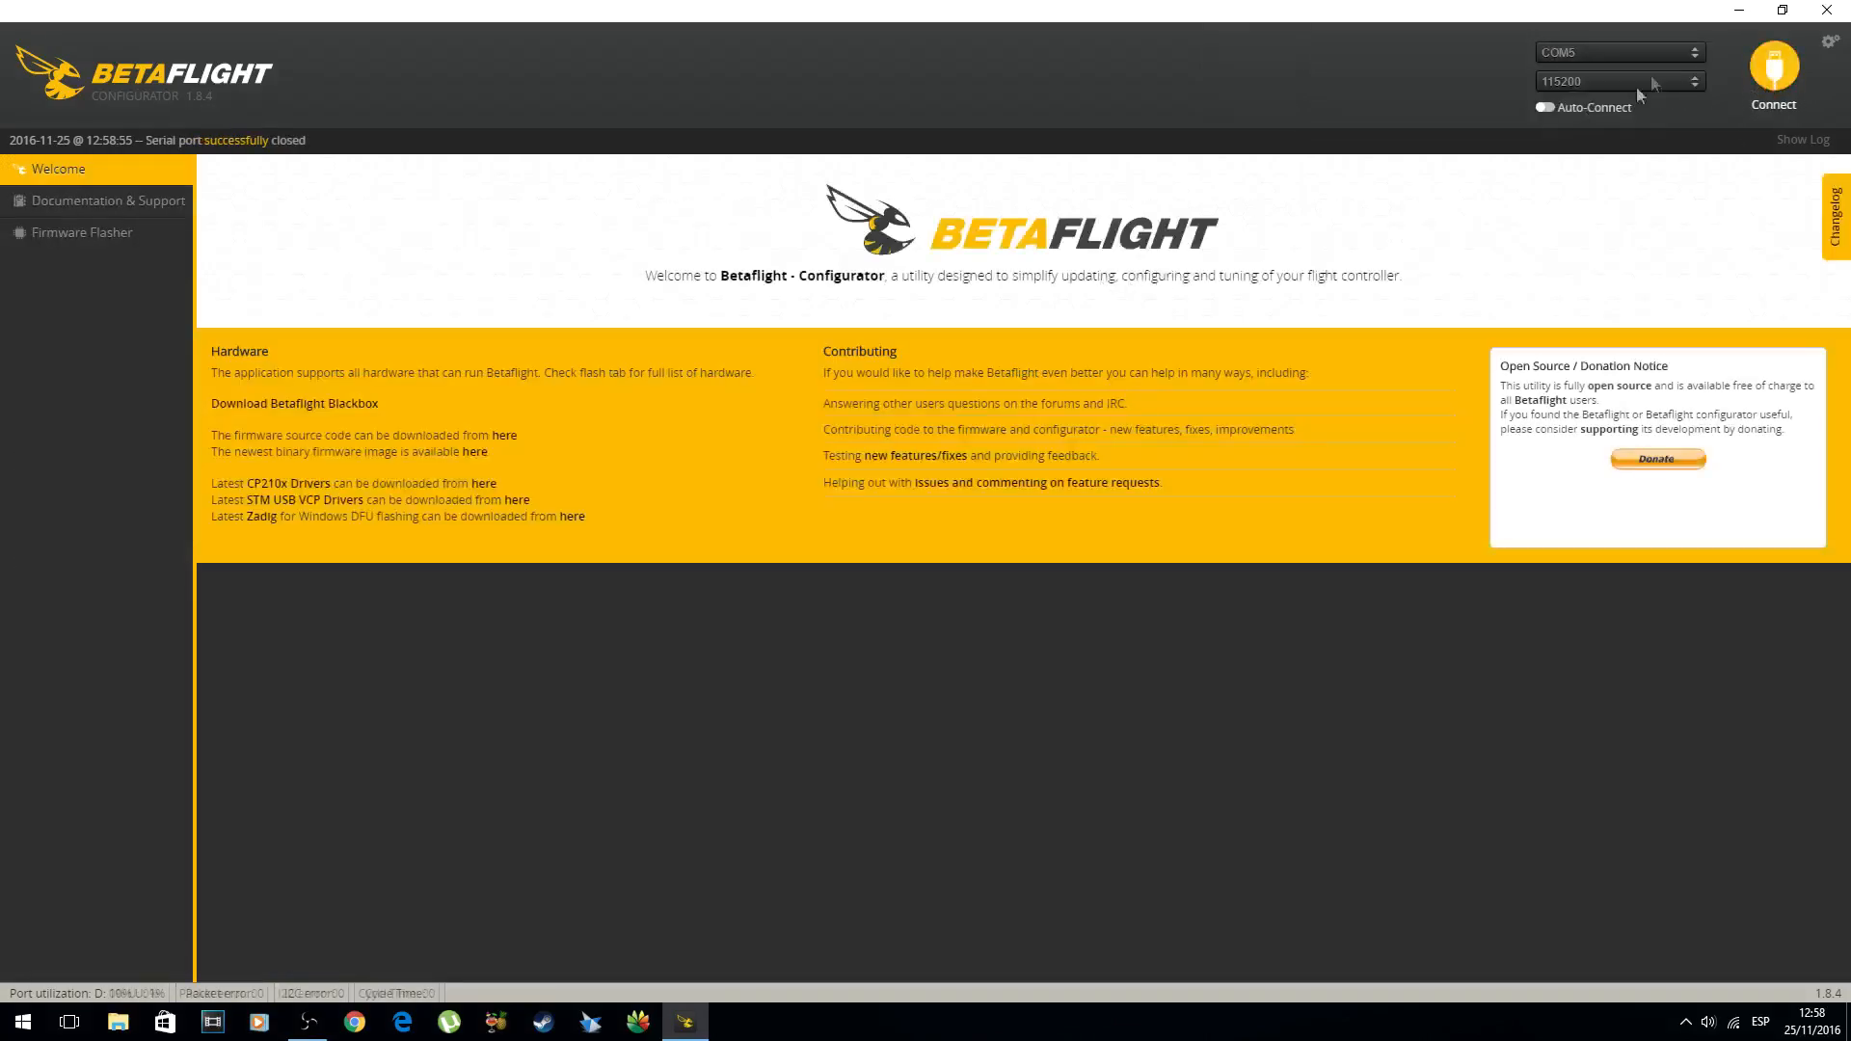
pyautogui.click(1814, 15)
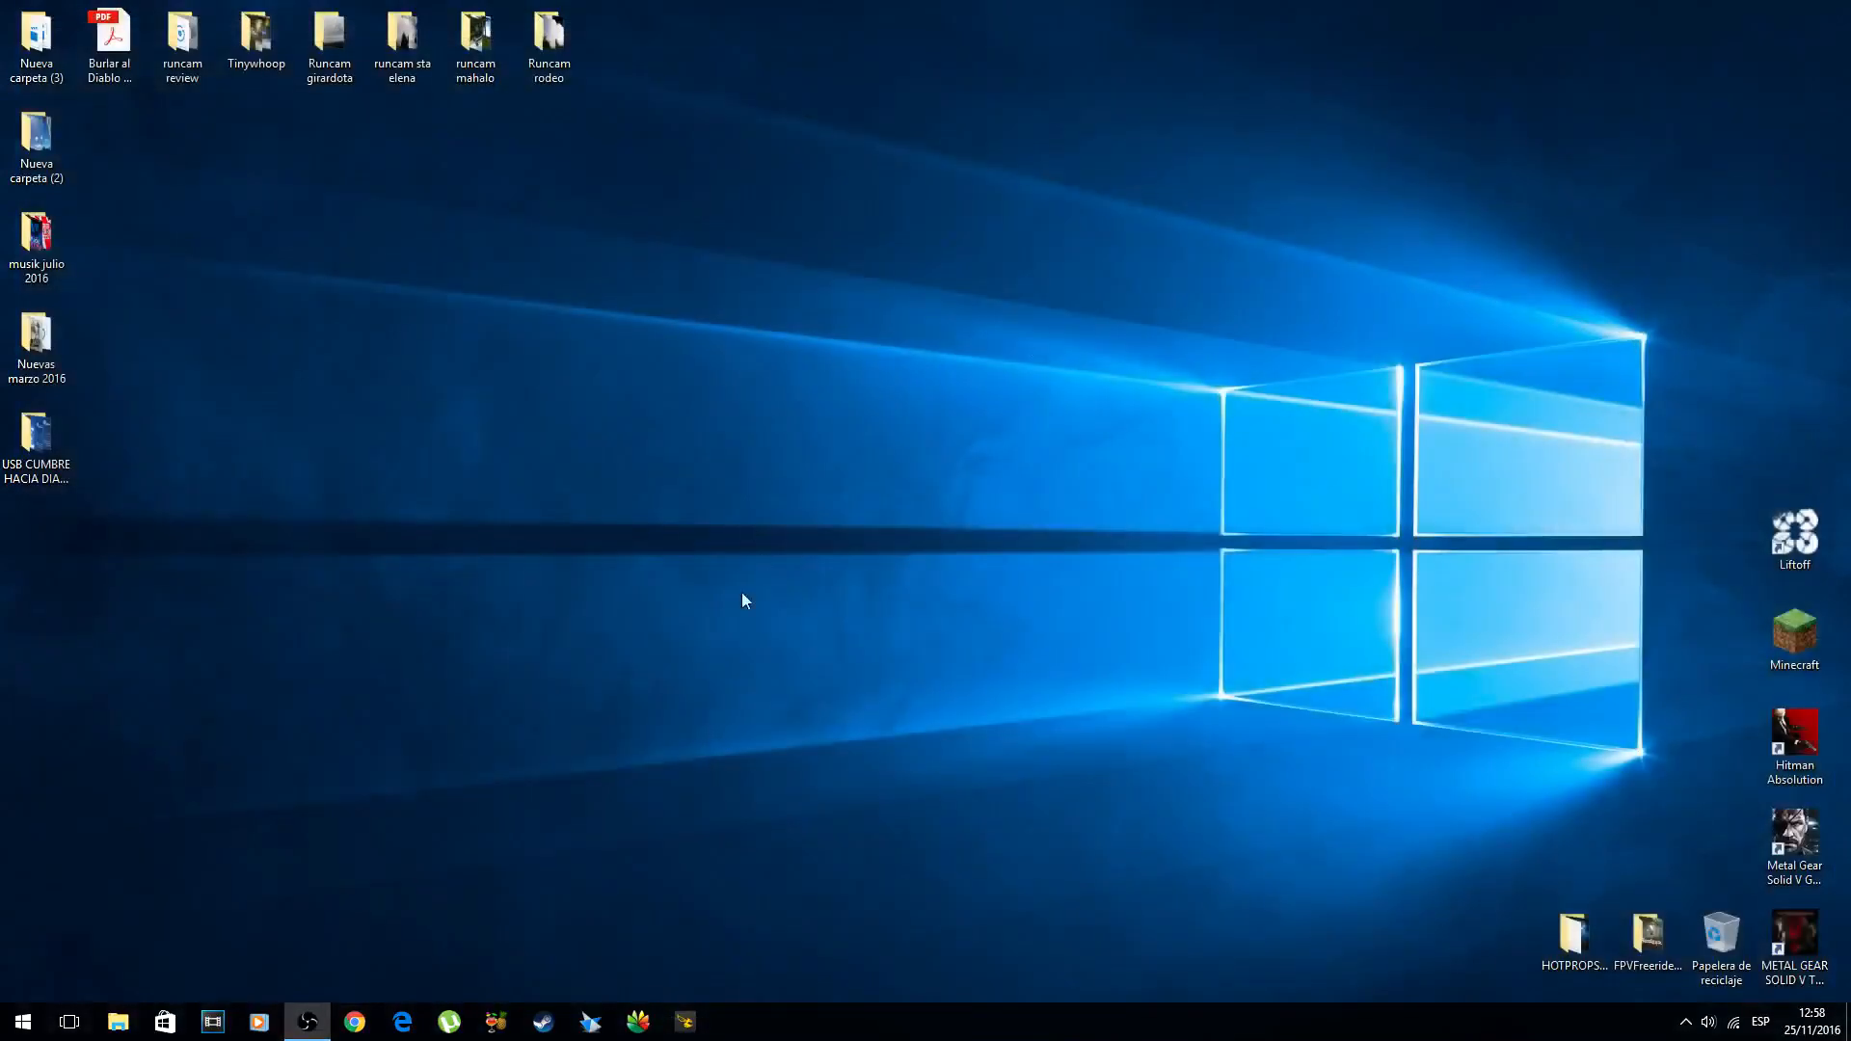
# Launch BLHeliSuite from the BLHeliSuite16114600 folder inside Software drone racing on the ALEJO (E:) drive
pyautogui.click(118, 1020)
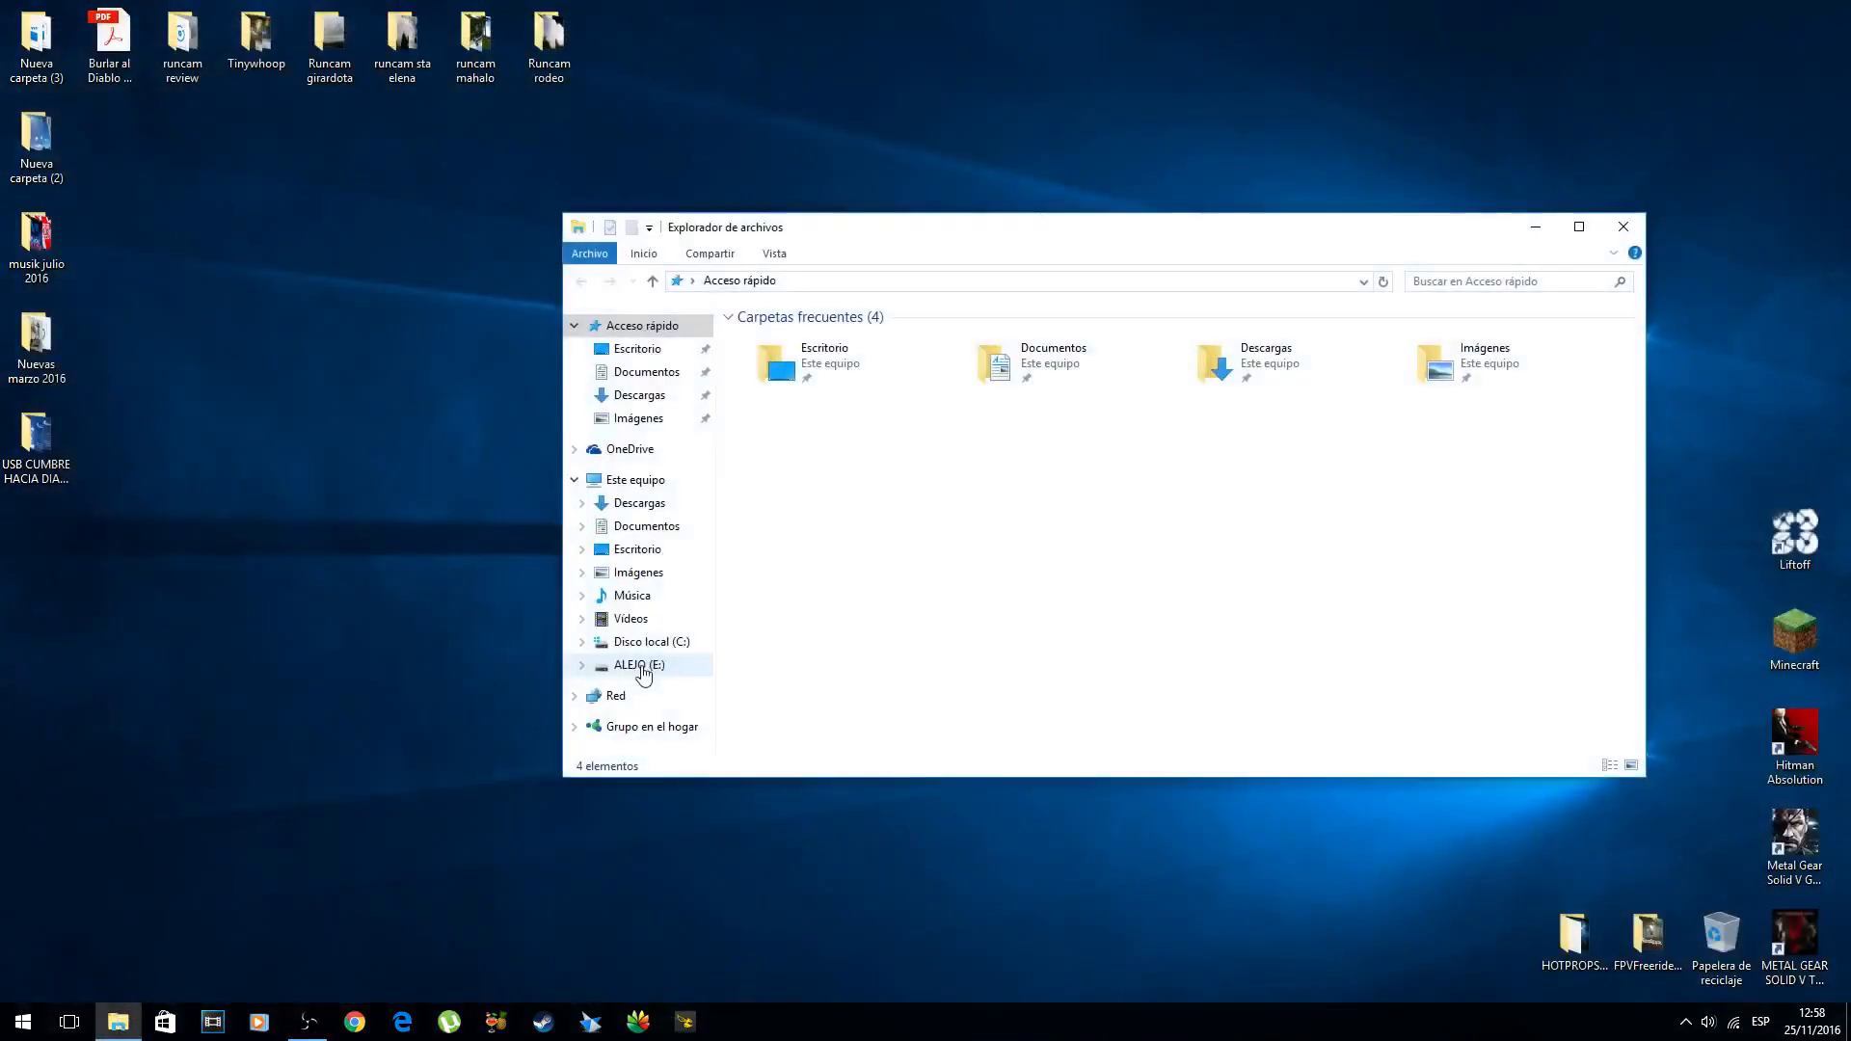
pyautogui.click(639, 665)
pyautogui.doubleClick(1118, 478)
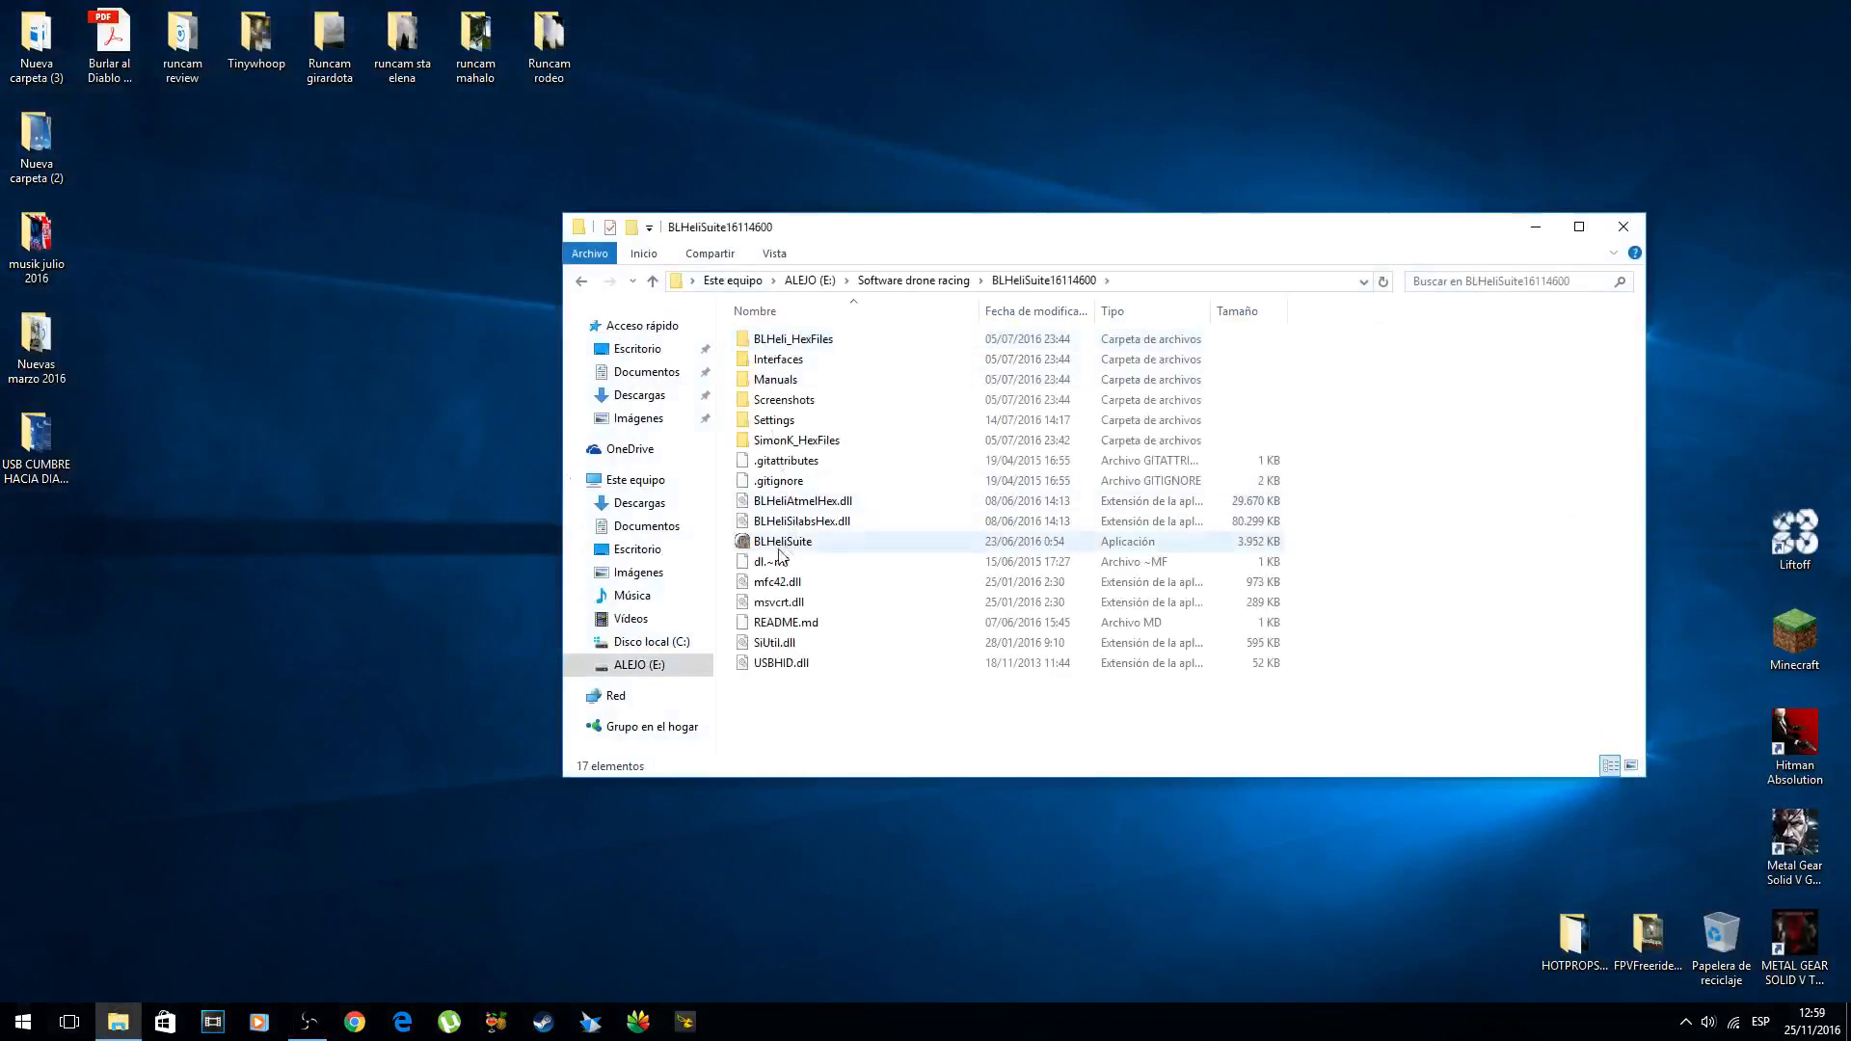
pyautogui.doubleClick(774, 552)
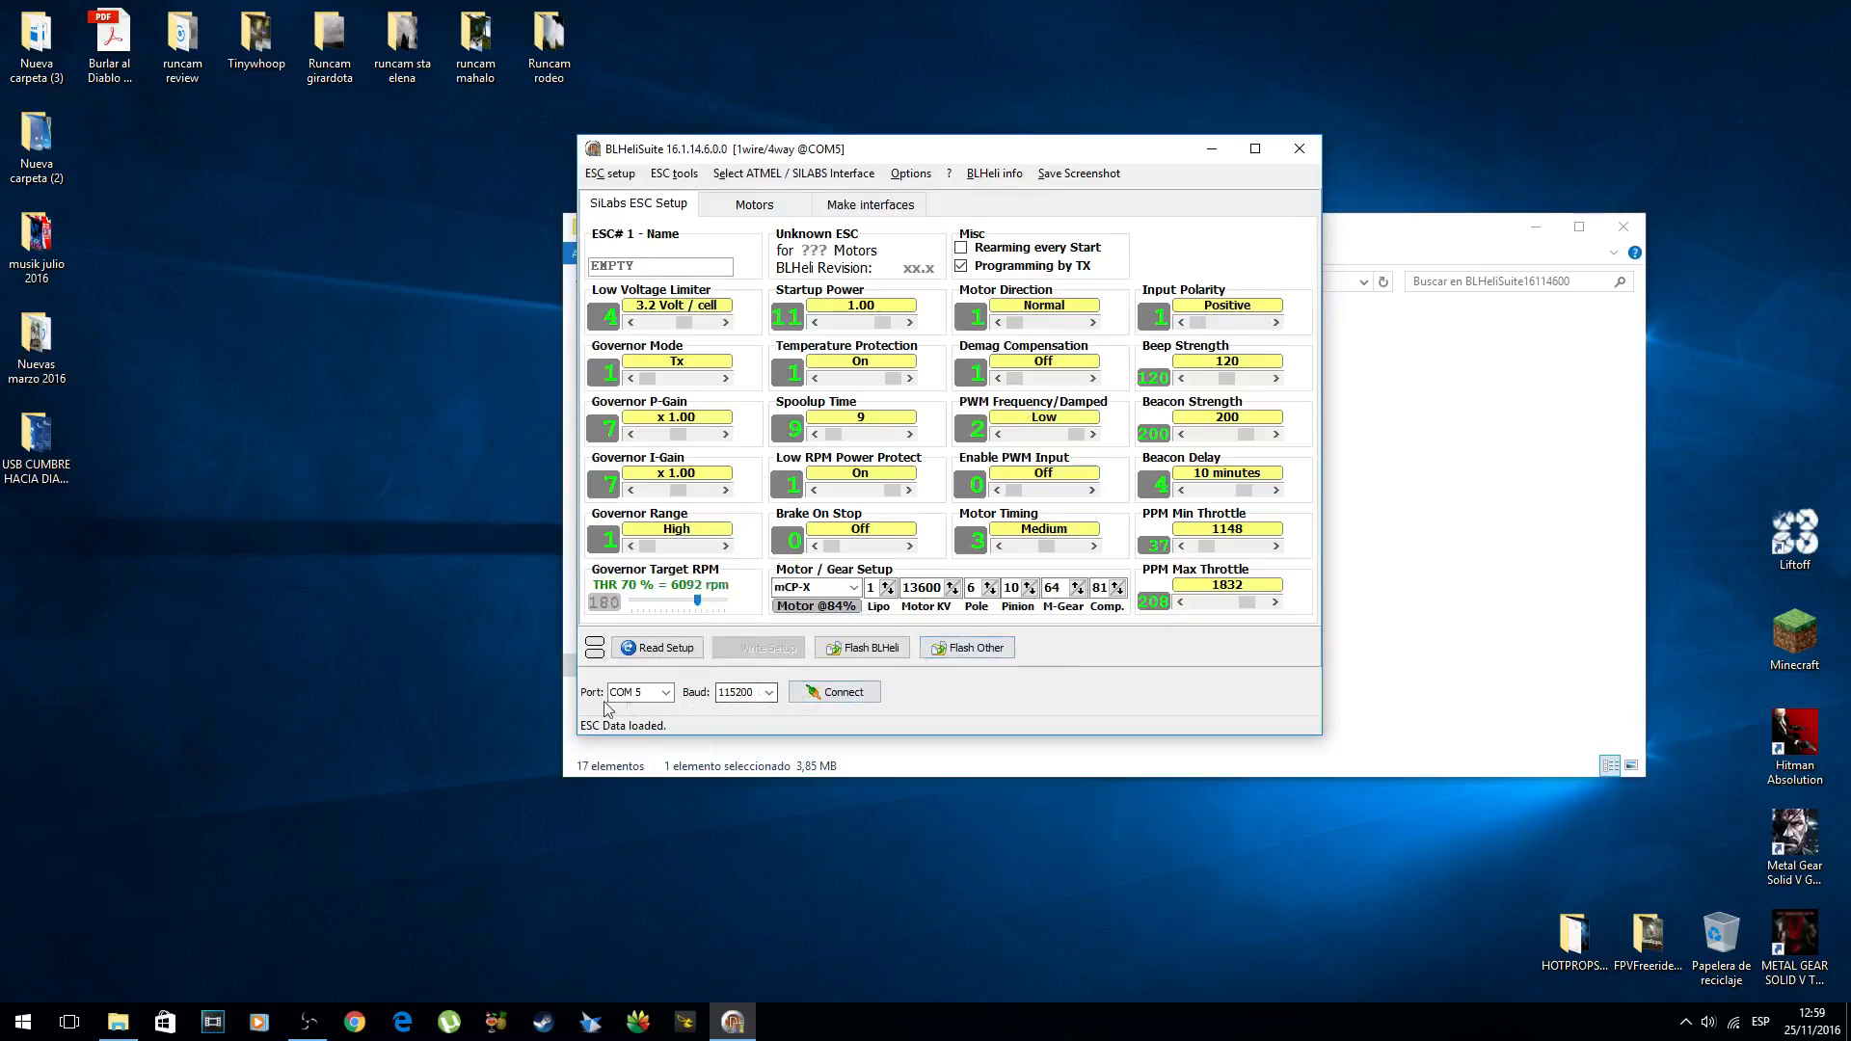
# Connect BLHeliSuite to the flight controller through COM5, the Silicon Labs CP210x USB to UART Bridge, at 115200 baud
pyautogui.click(665, 692)
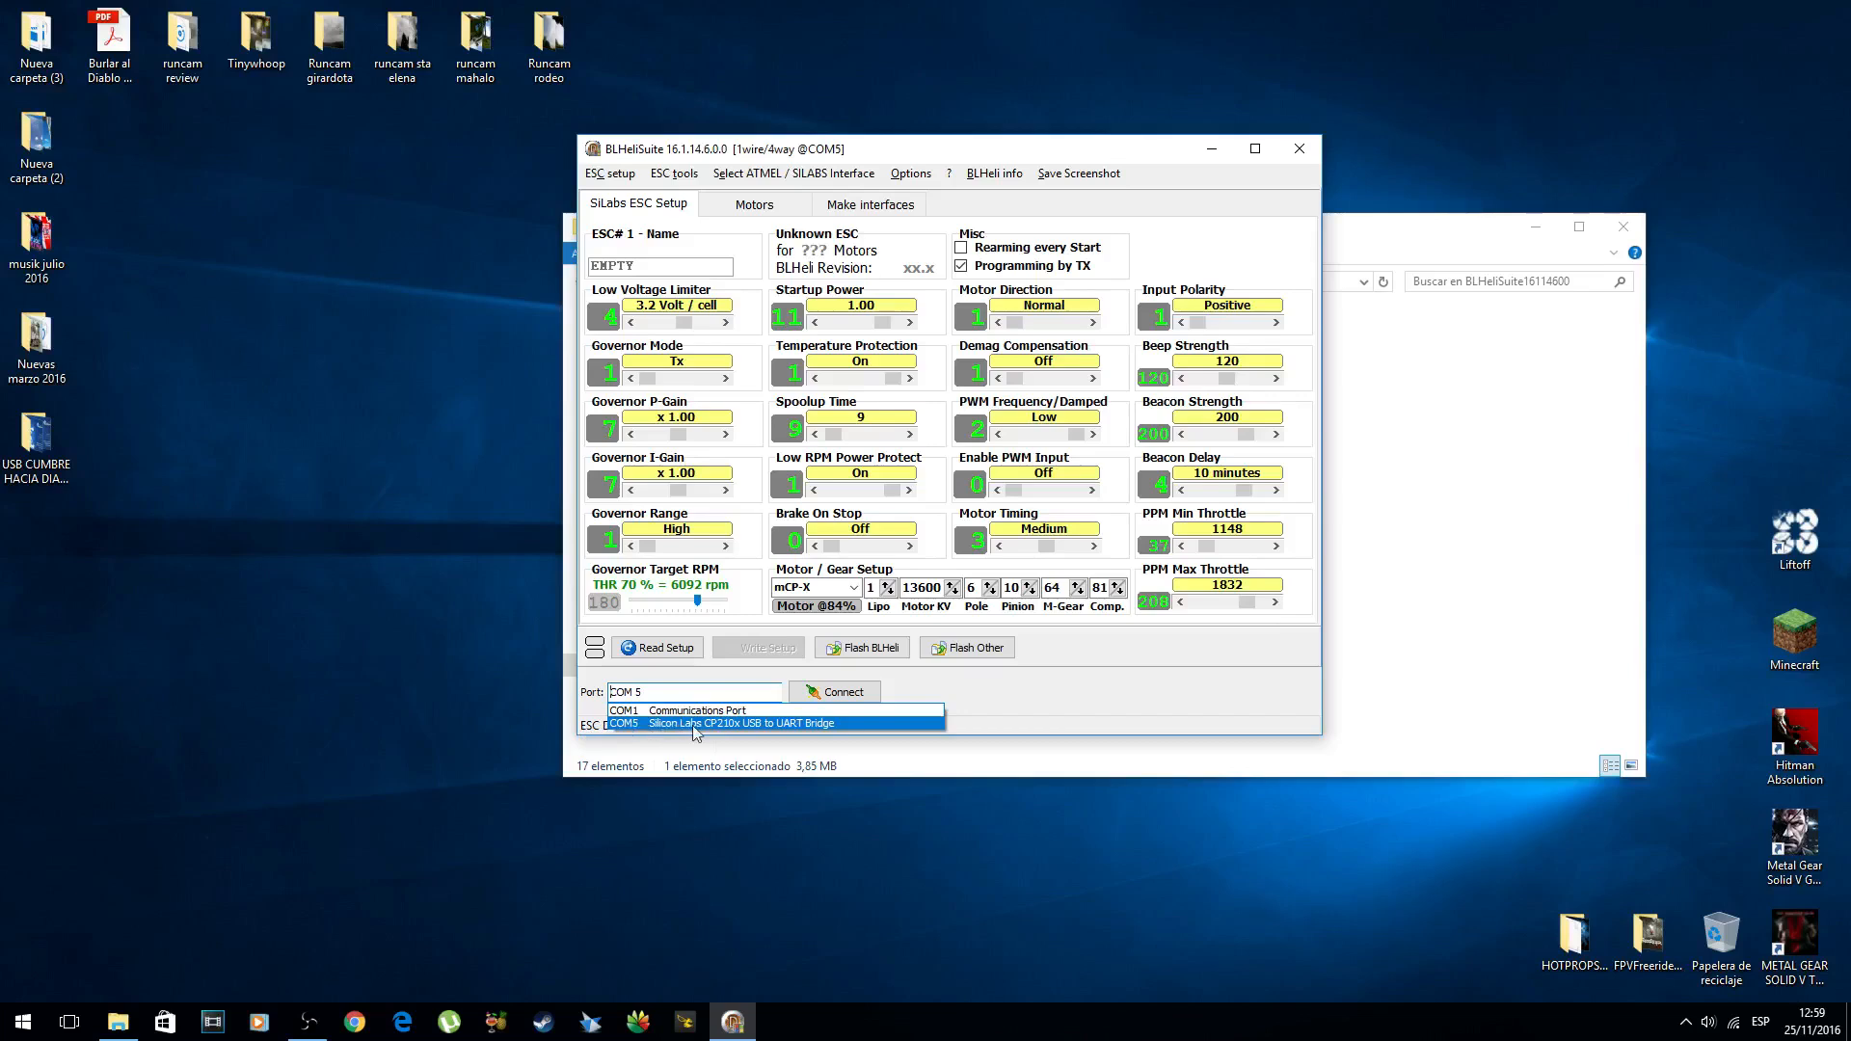
pyautogui.click(861, 694)
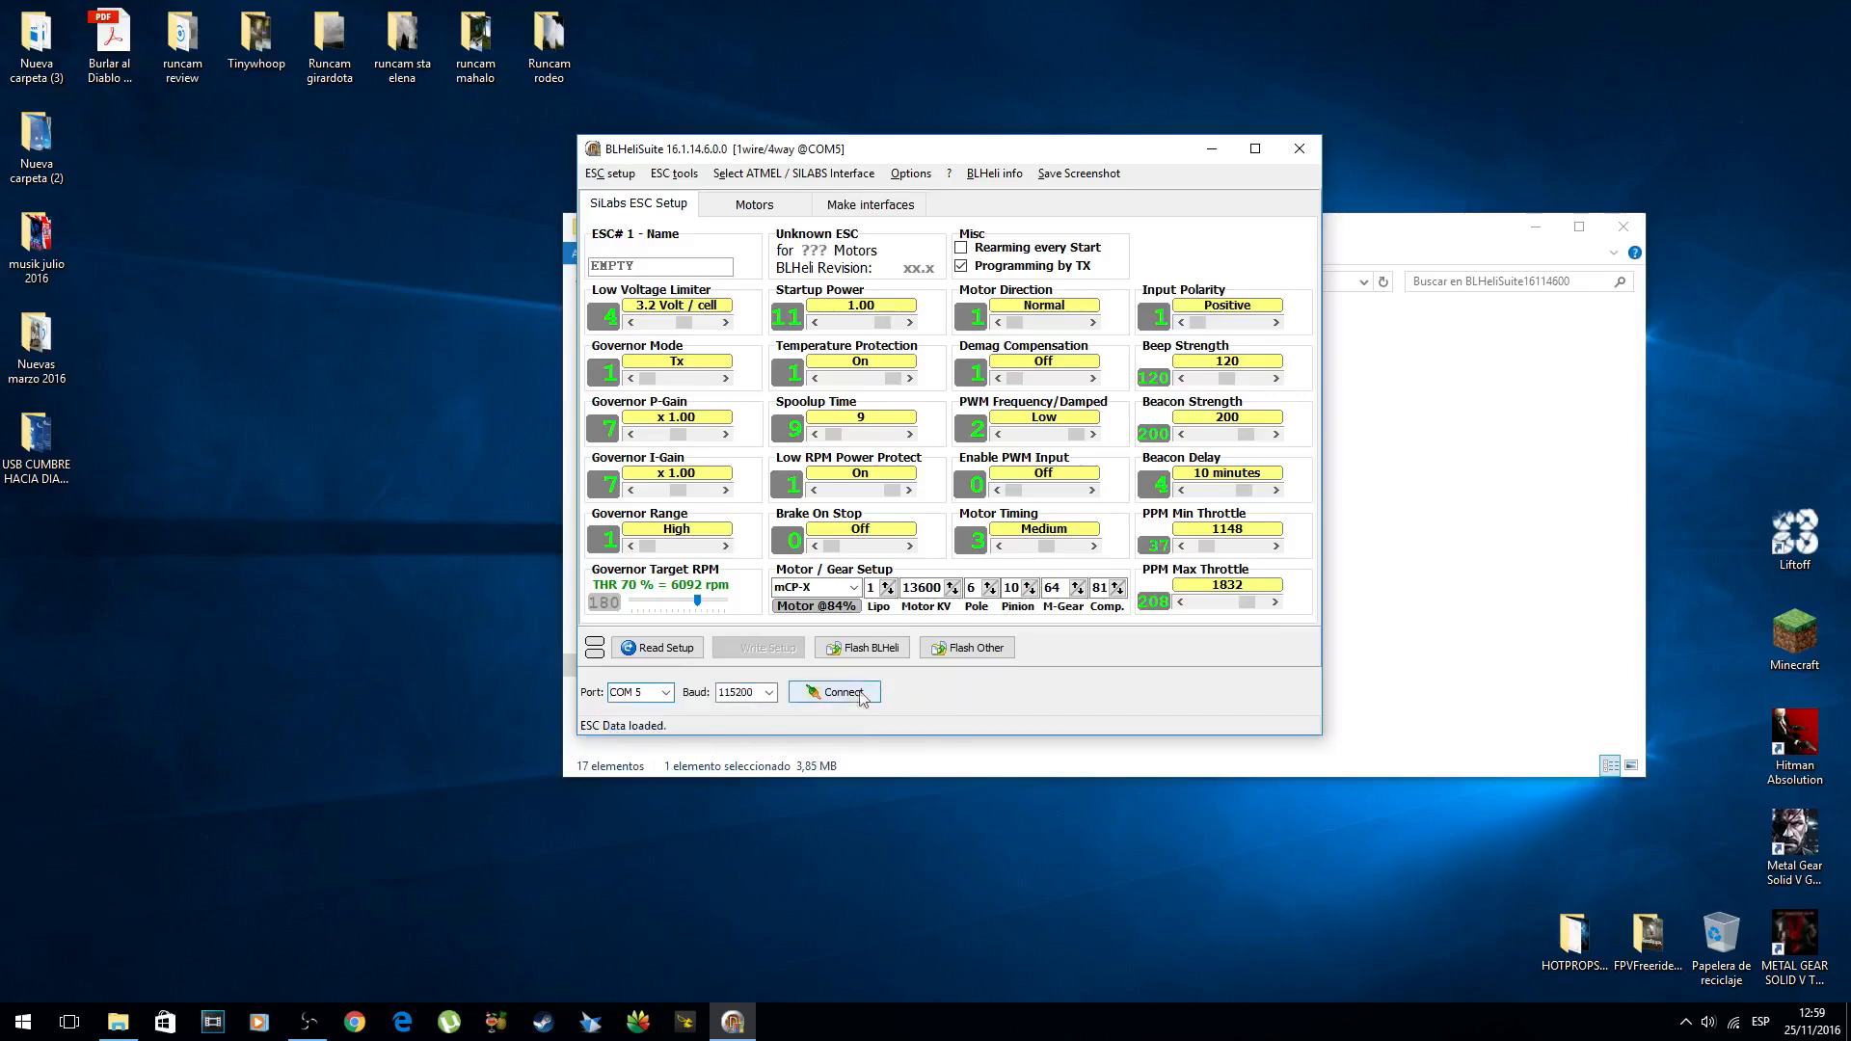
pyautogui.click(835, 693)
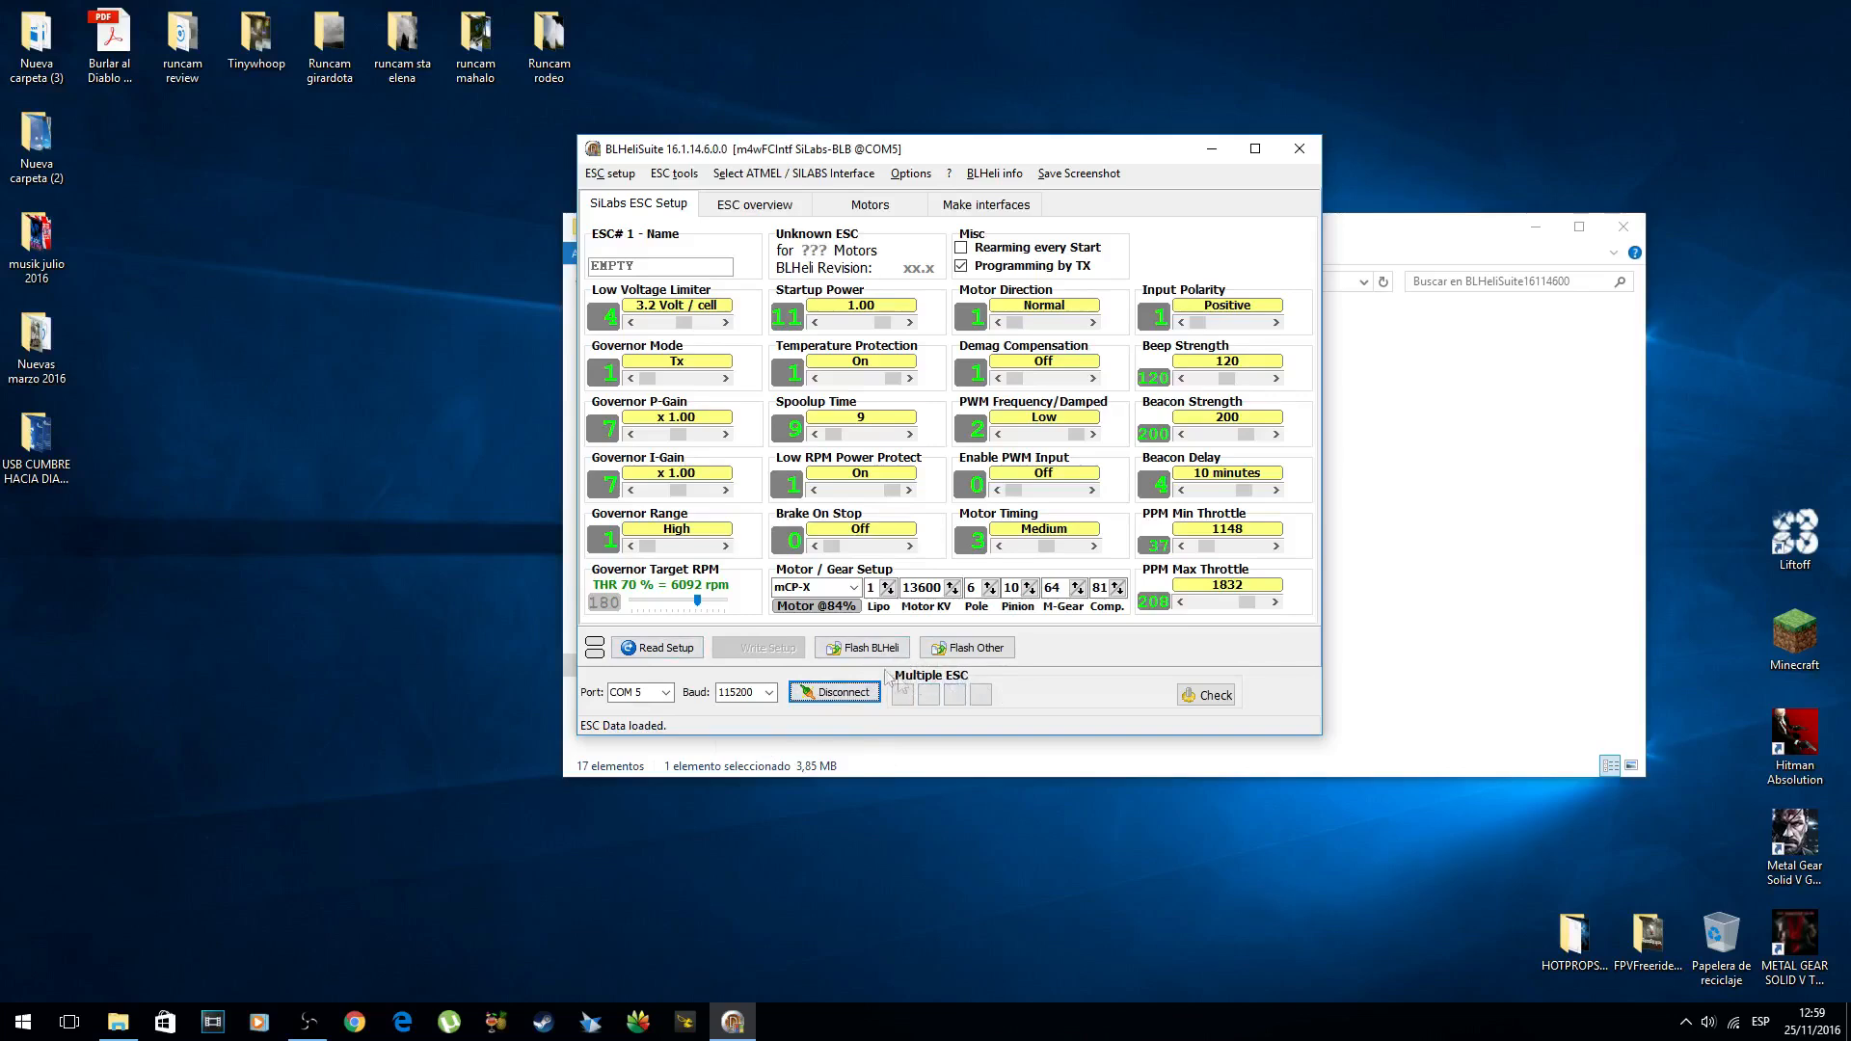
# Read the setup of all the connected ESCs and acknowledge the information messages
pyautogui.click(676, 659)
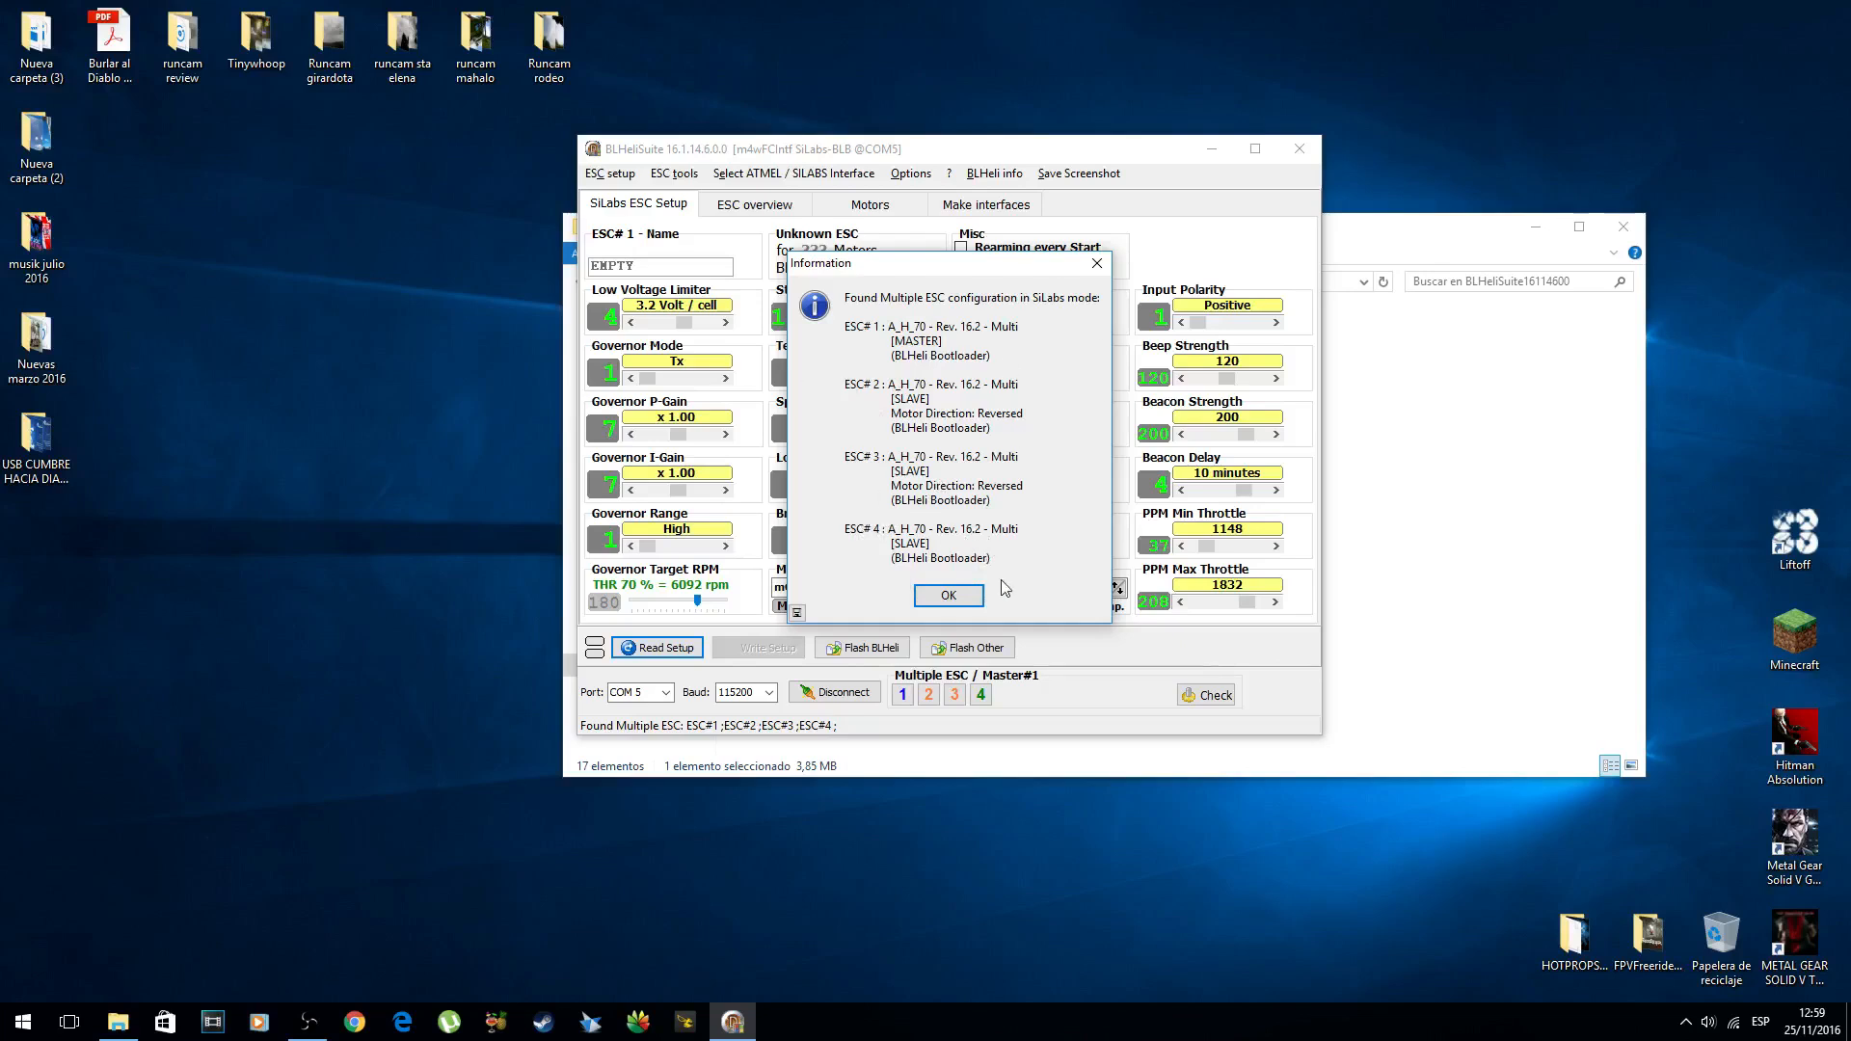
pyautogui.click(945, 596)
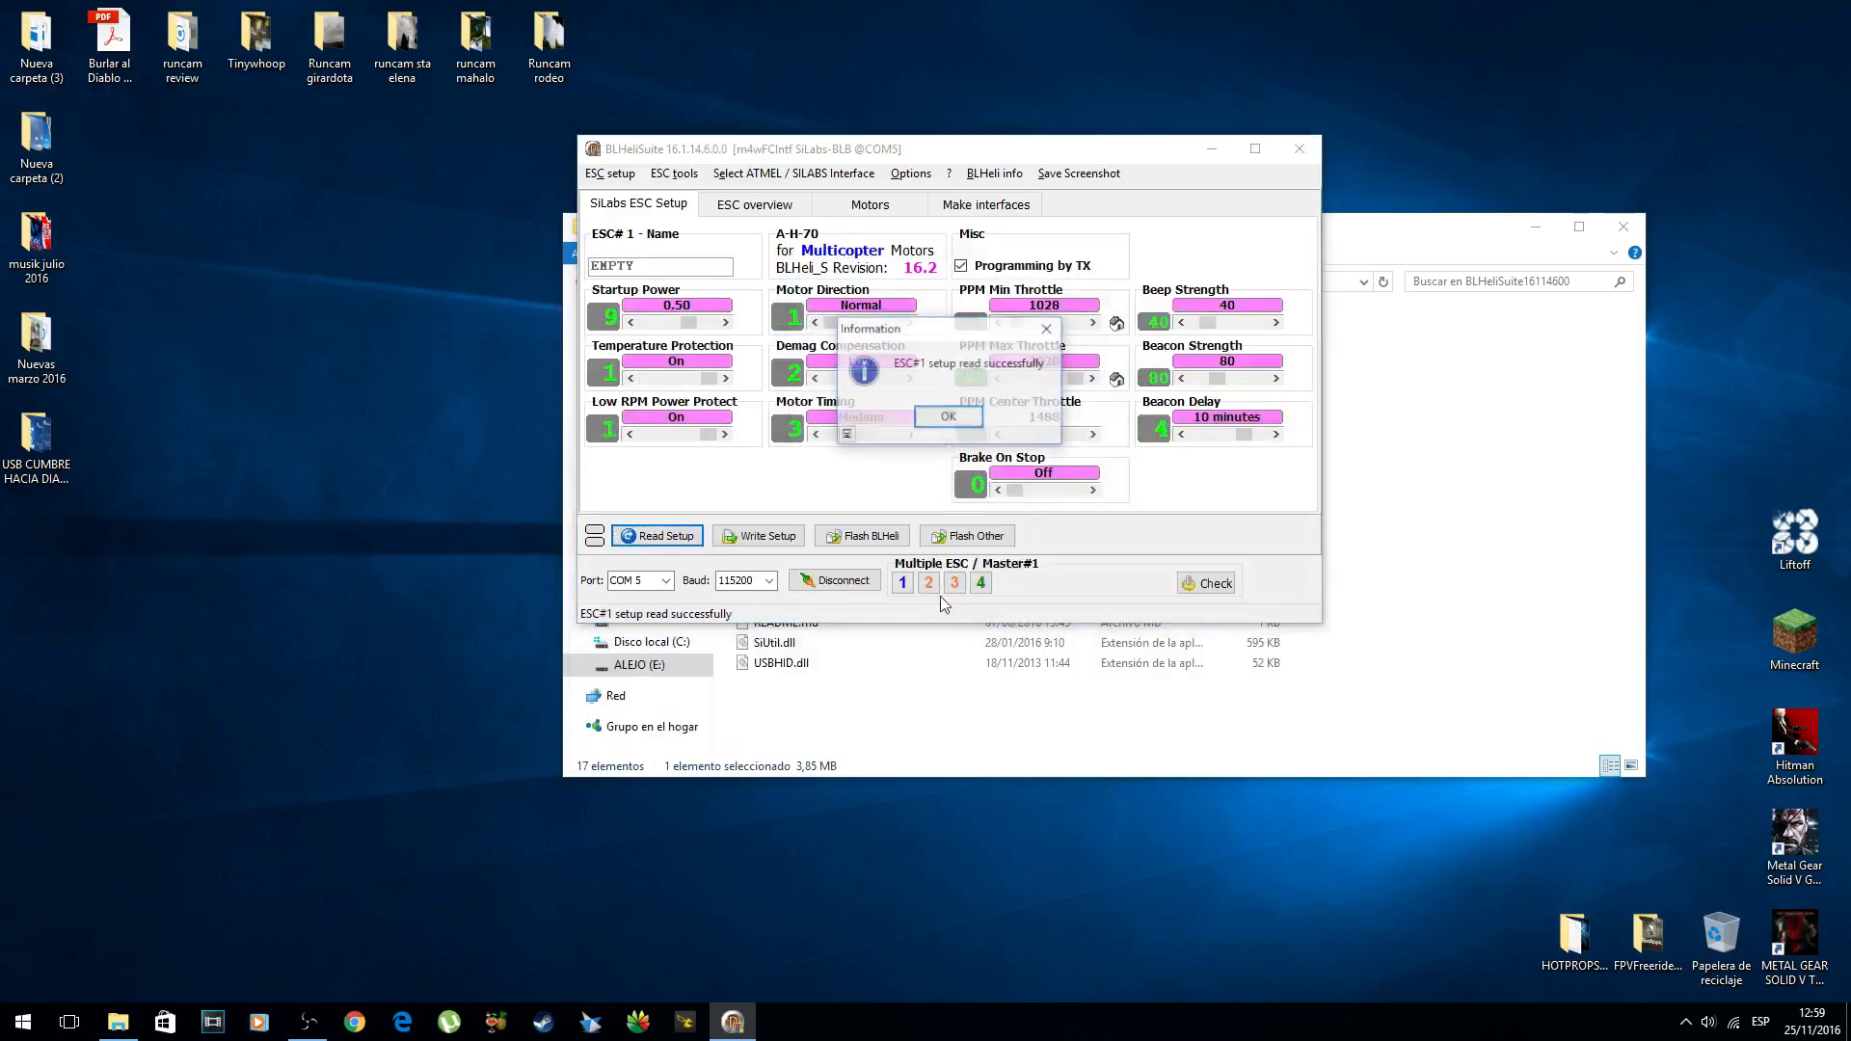
pyautogui.click(935, 419)
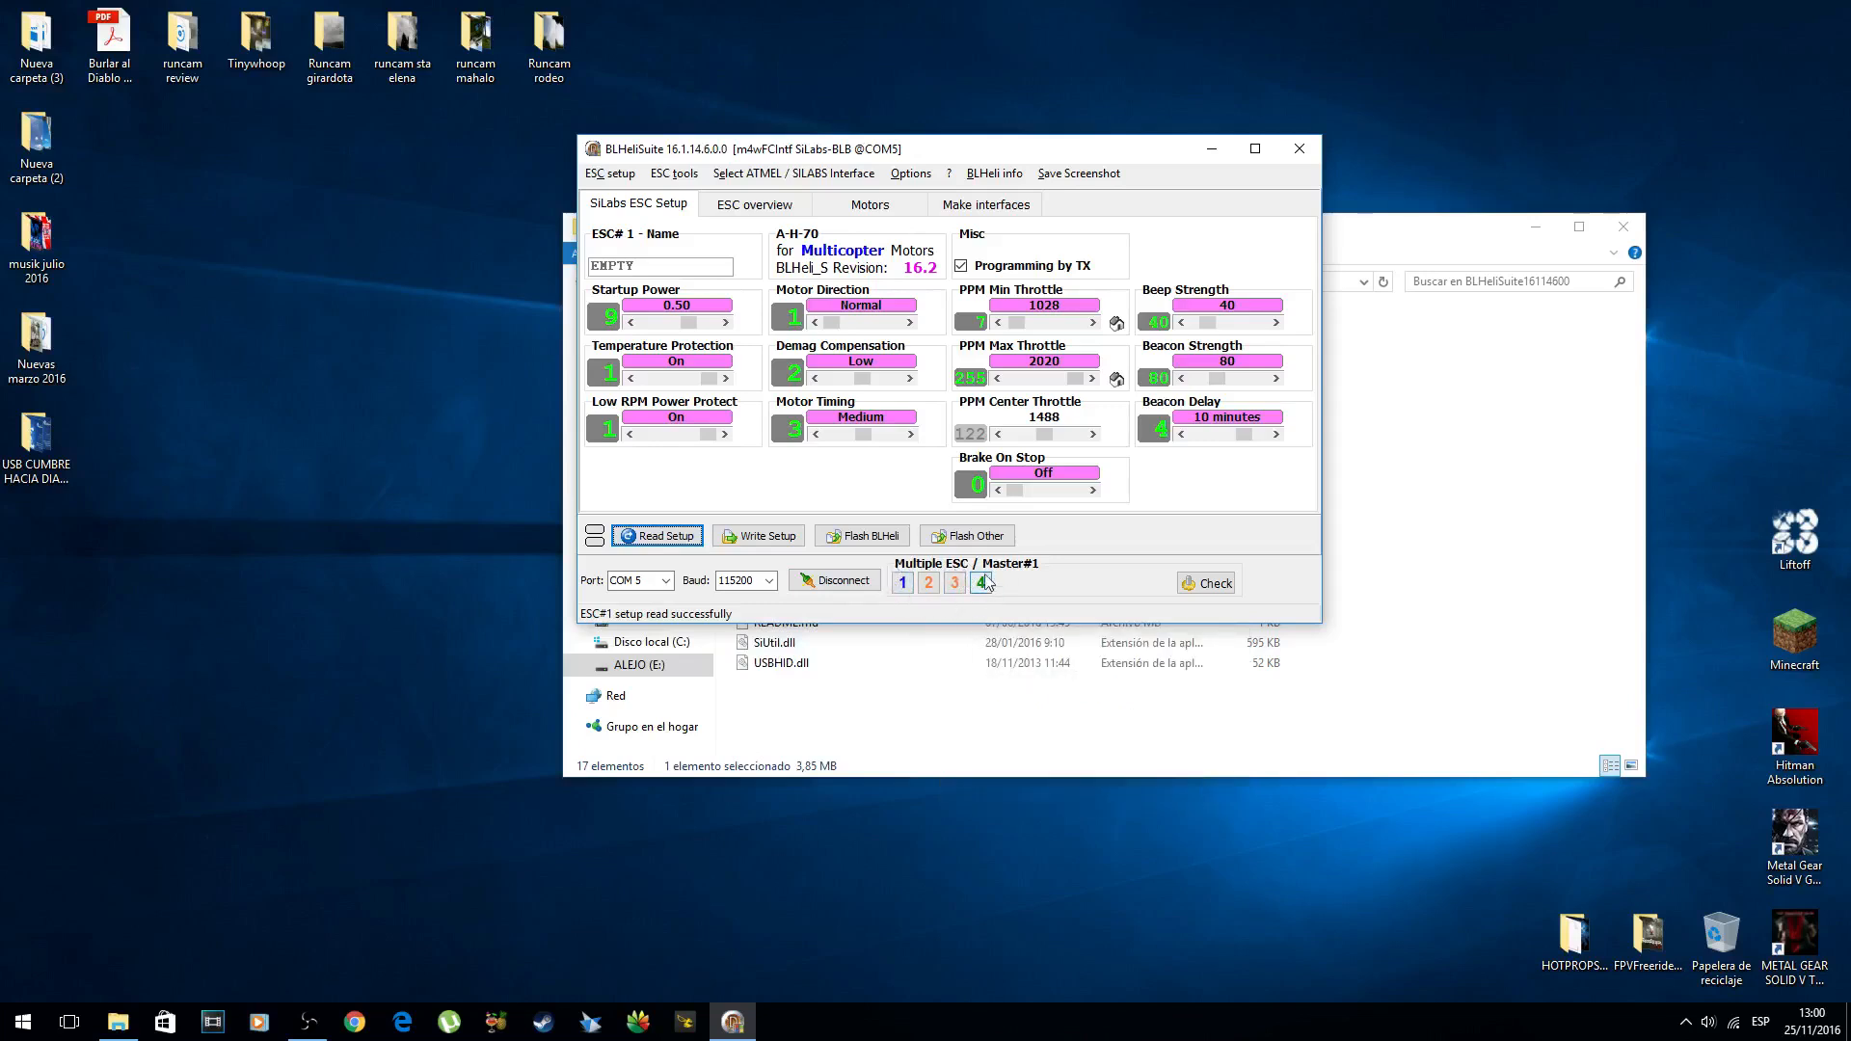
# Select ESC 2 alone, switch its motor direction to Normal and back to Reversed, and write the setup
pyautogui.click(932, 583)
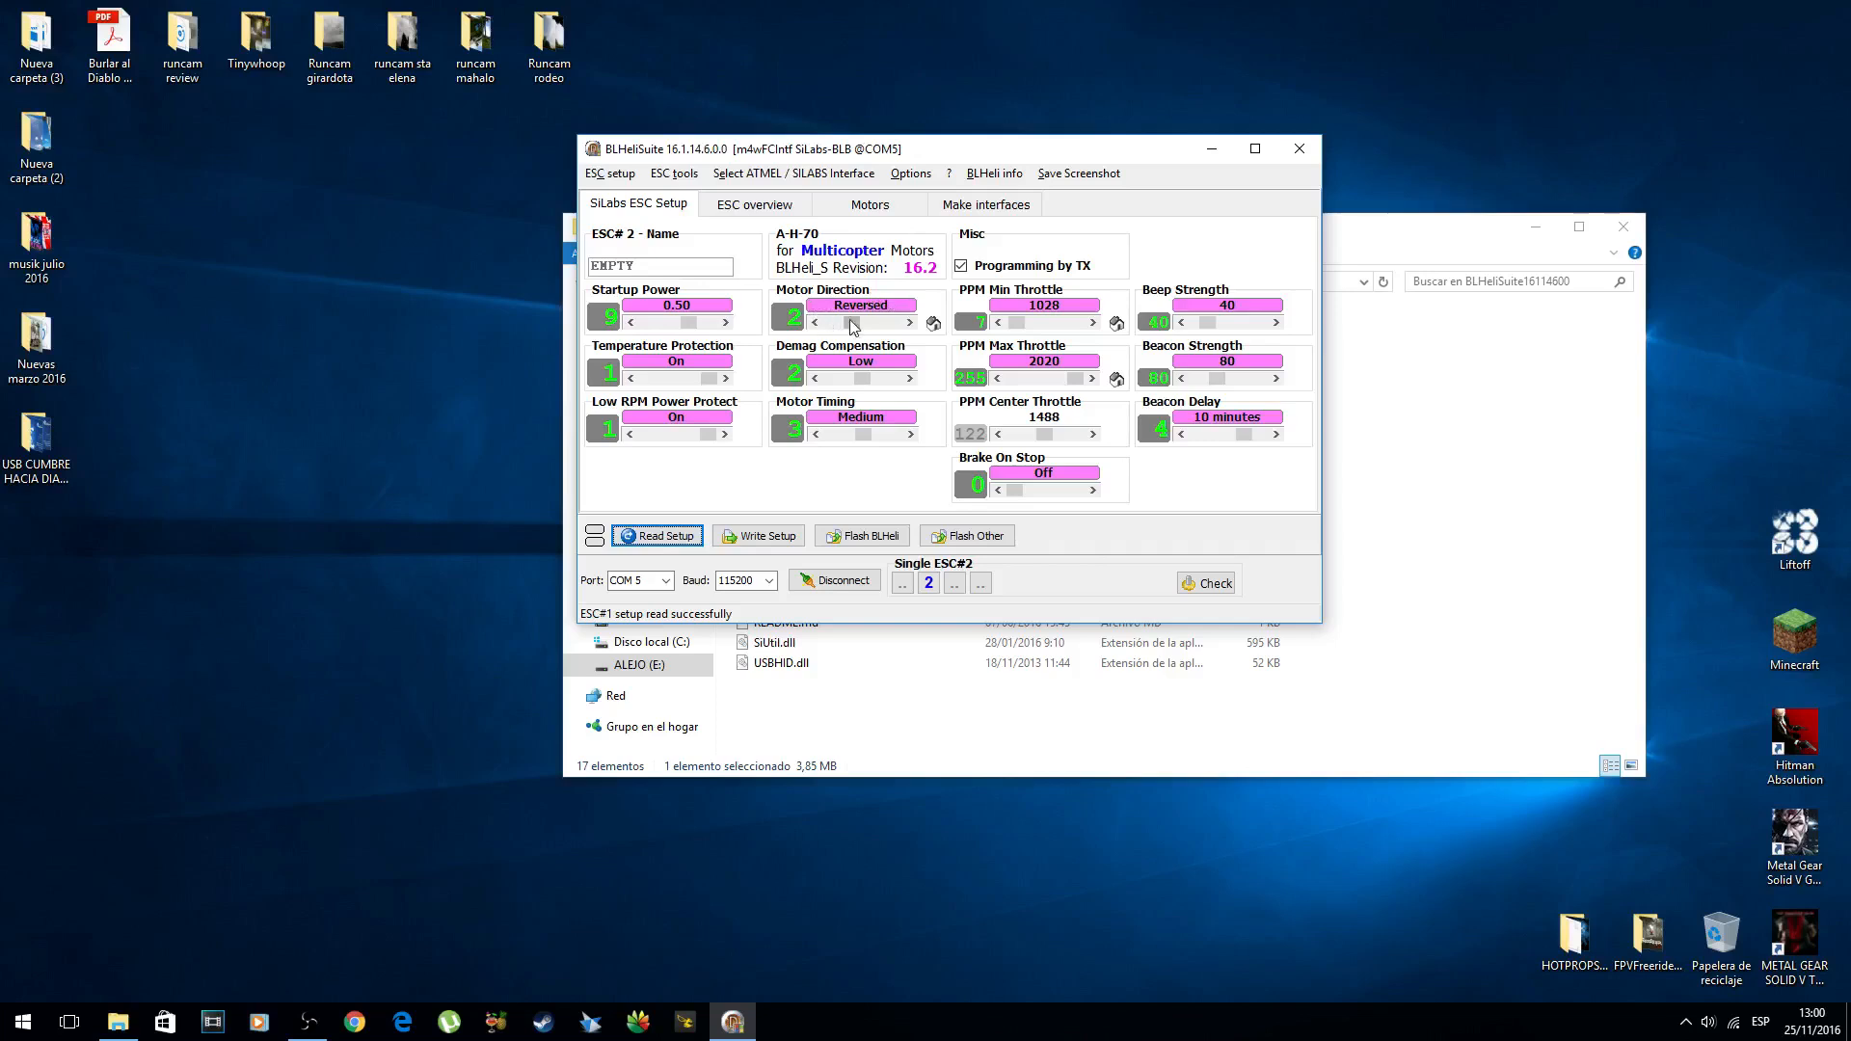
pyautogui.moveTo(853, 324); pyautogui.dragTo(831, 324)
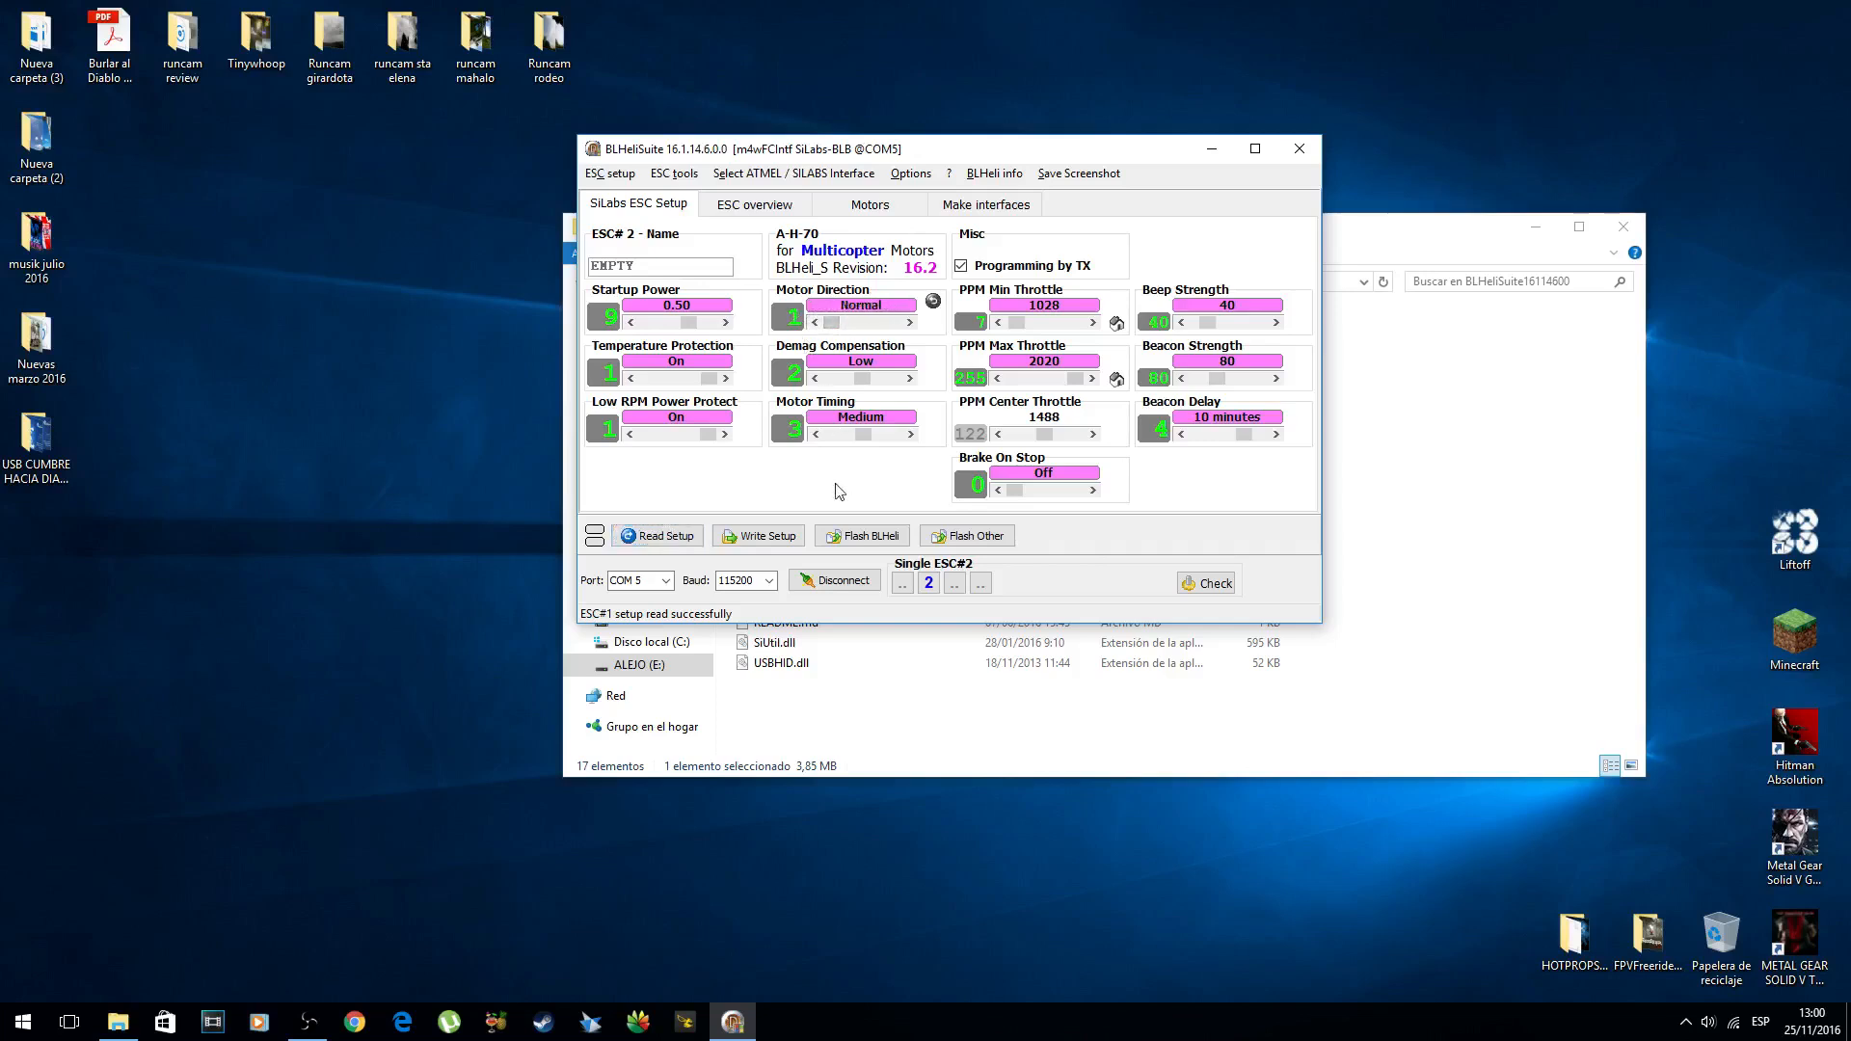
pyautogui.moveTo(831, 324); pyautogui.dragTo(852, 326)
pyautogui.click(771, 548)
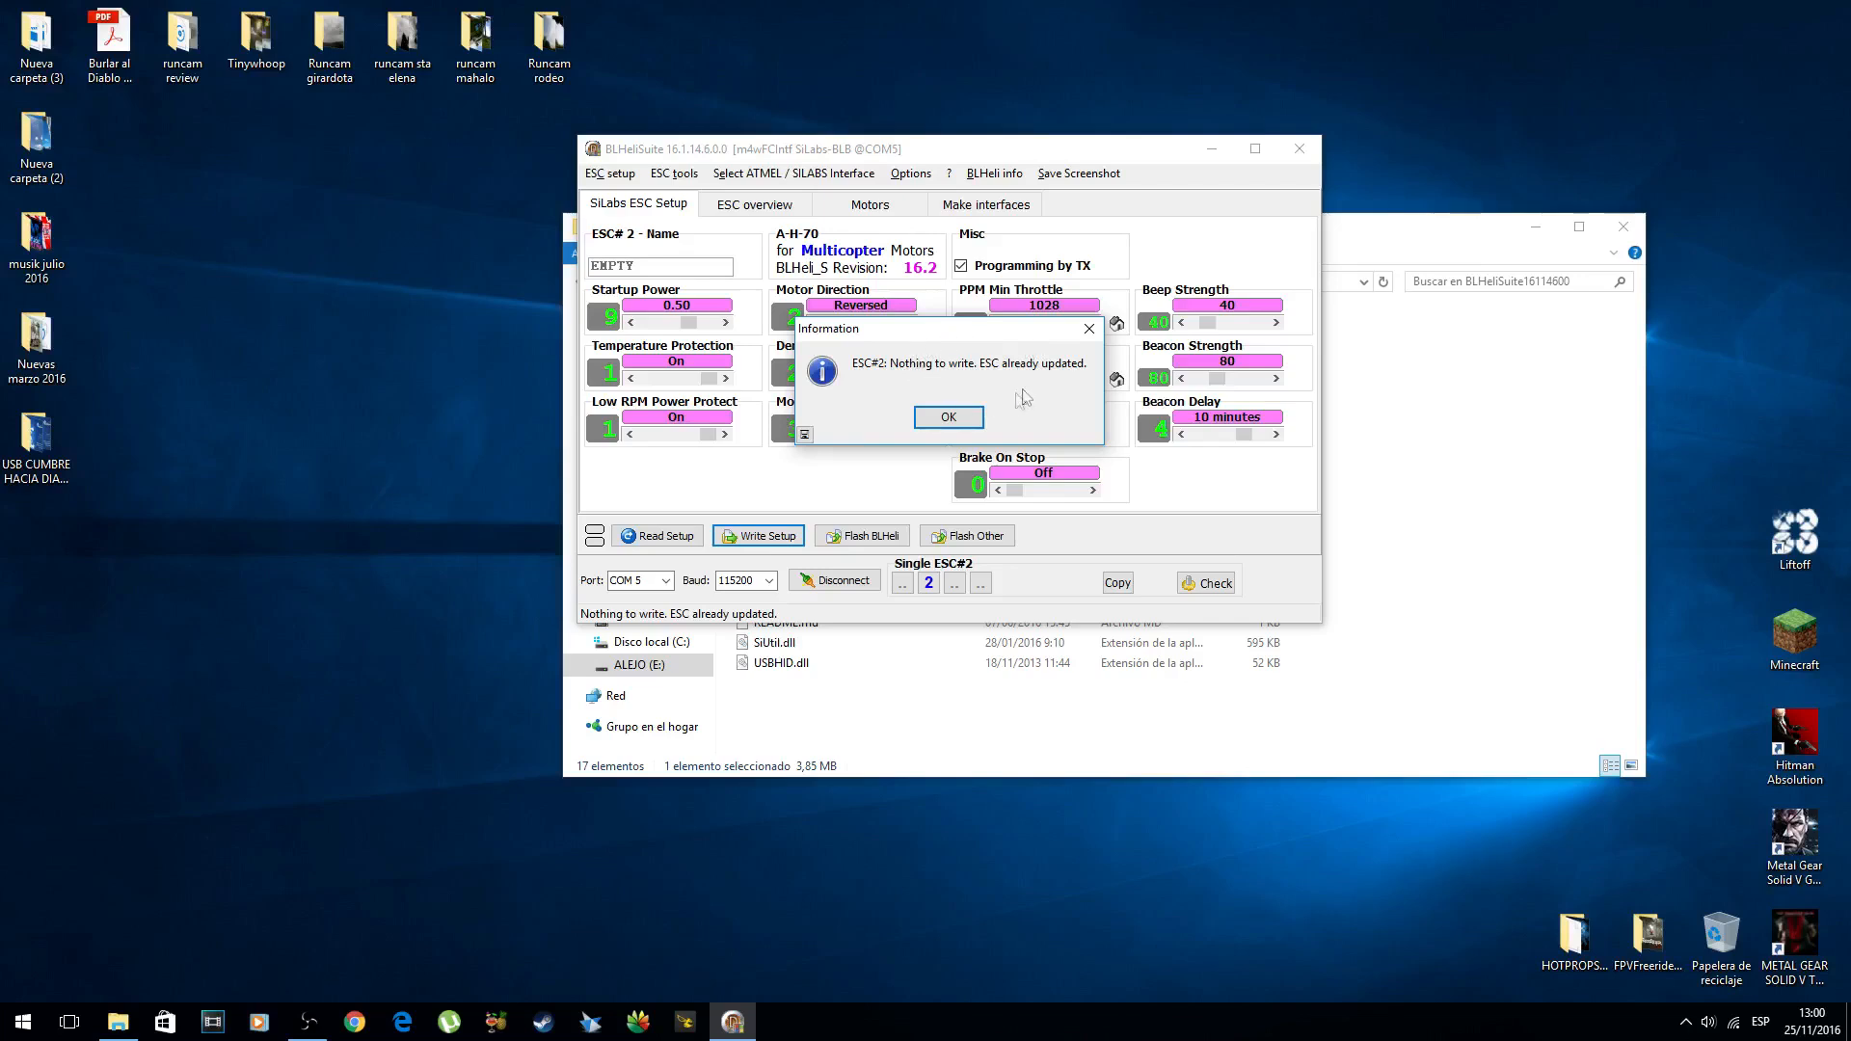
pyautogui.click(945, 425)
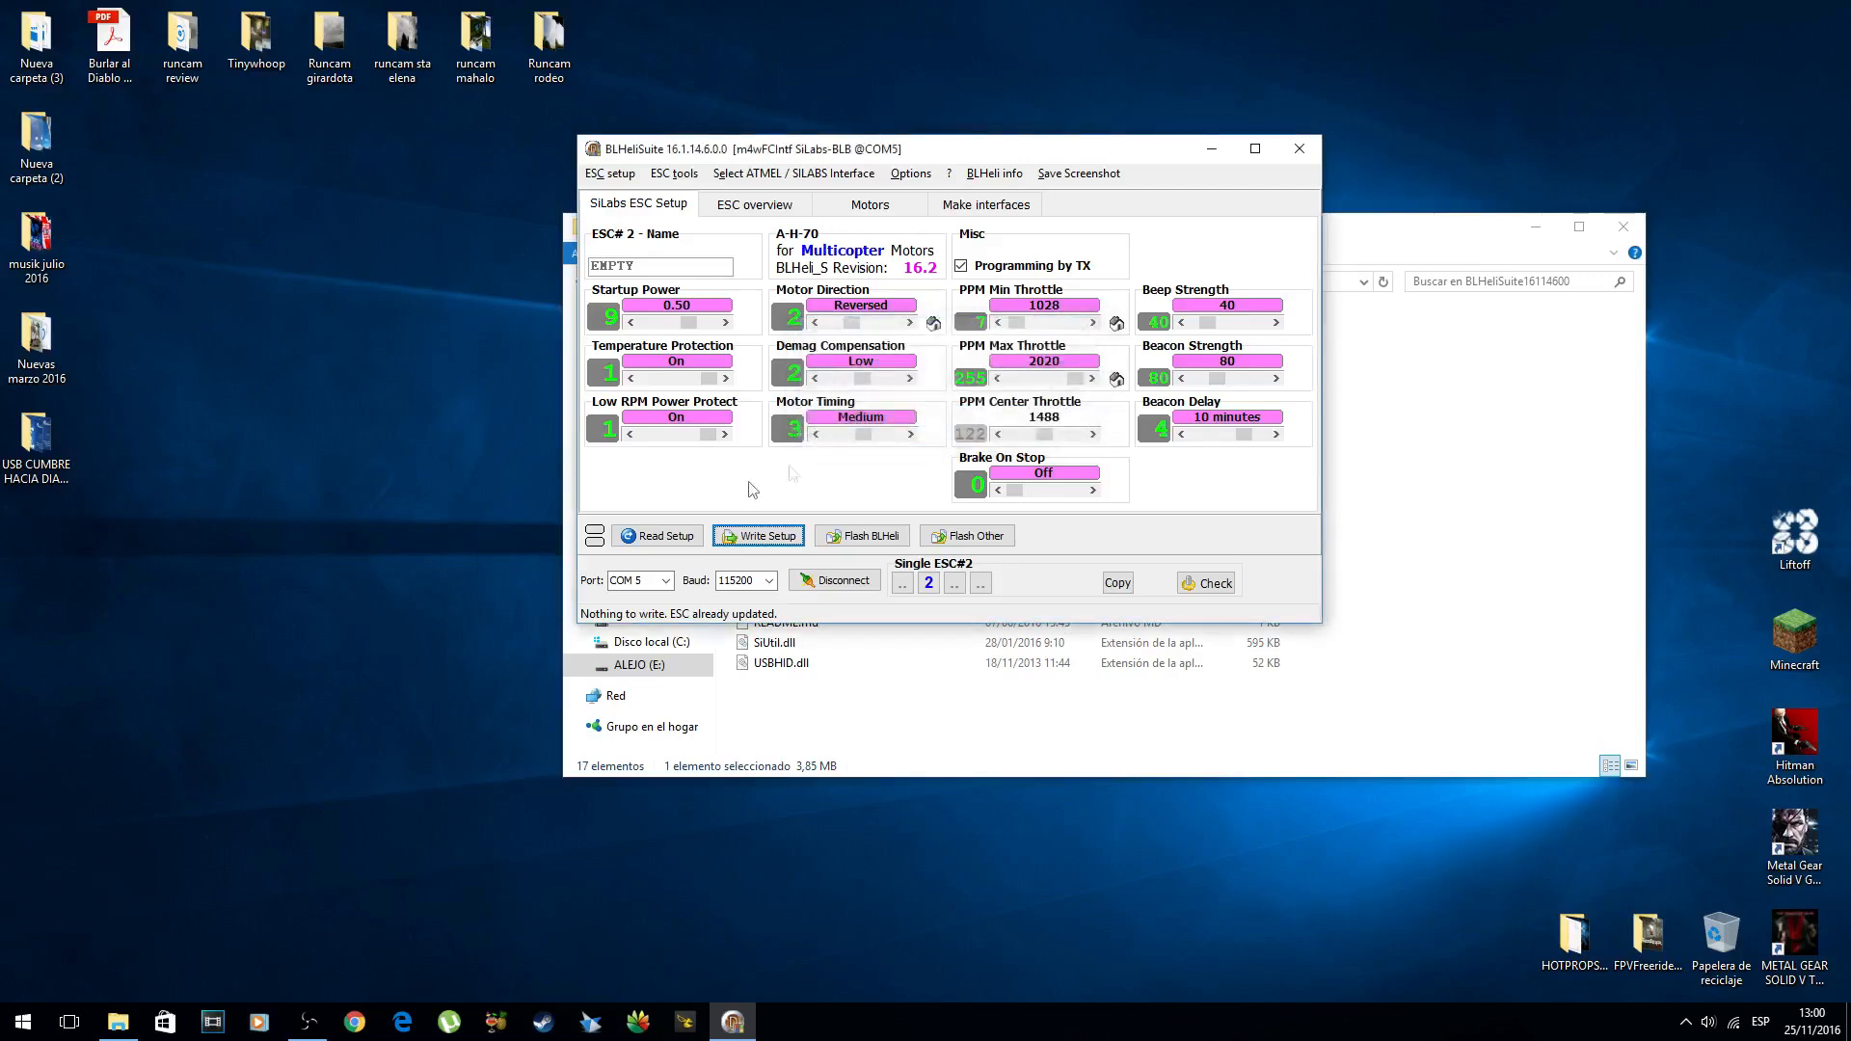
# Select ESC 3 alone, switch its motor direction to Normal and back to Reversed, and write the setup
pyautogui.click(953, 583)
pyautogui.click(842, 324)
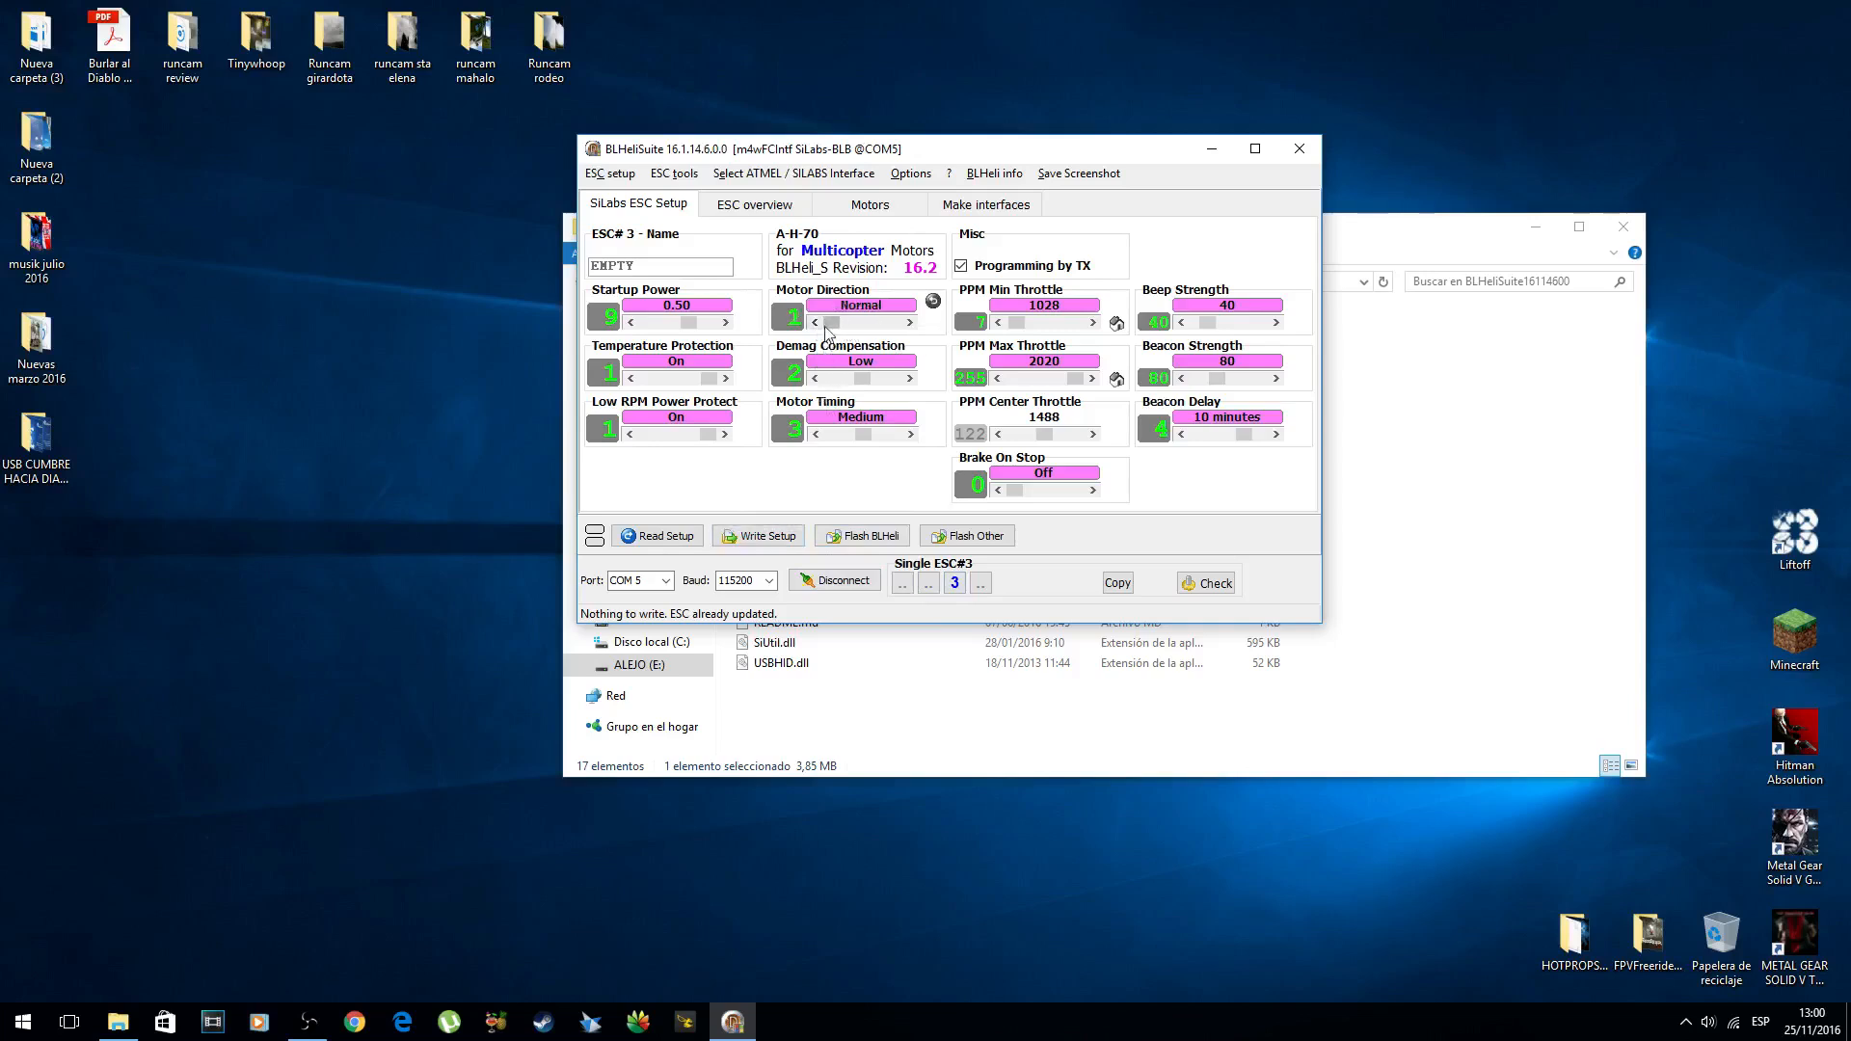
pyautogui.click(846, 324)
pyautogui.click(757, 536)
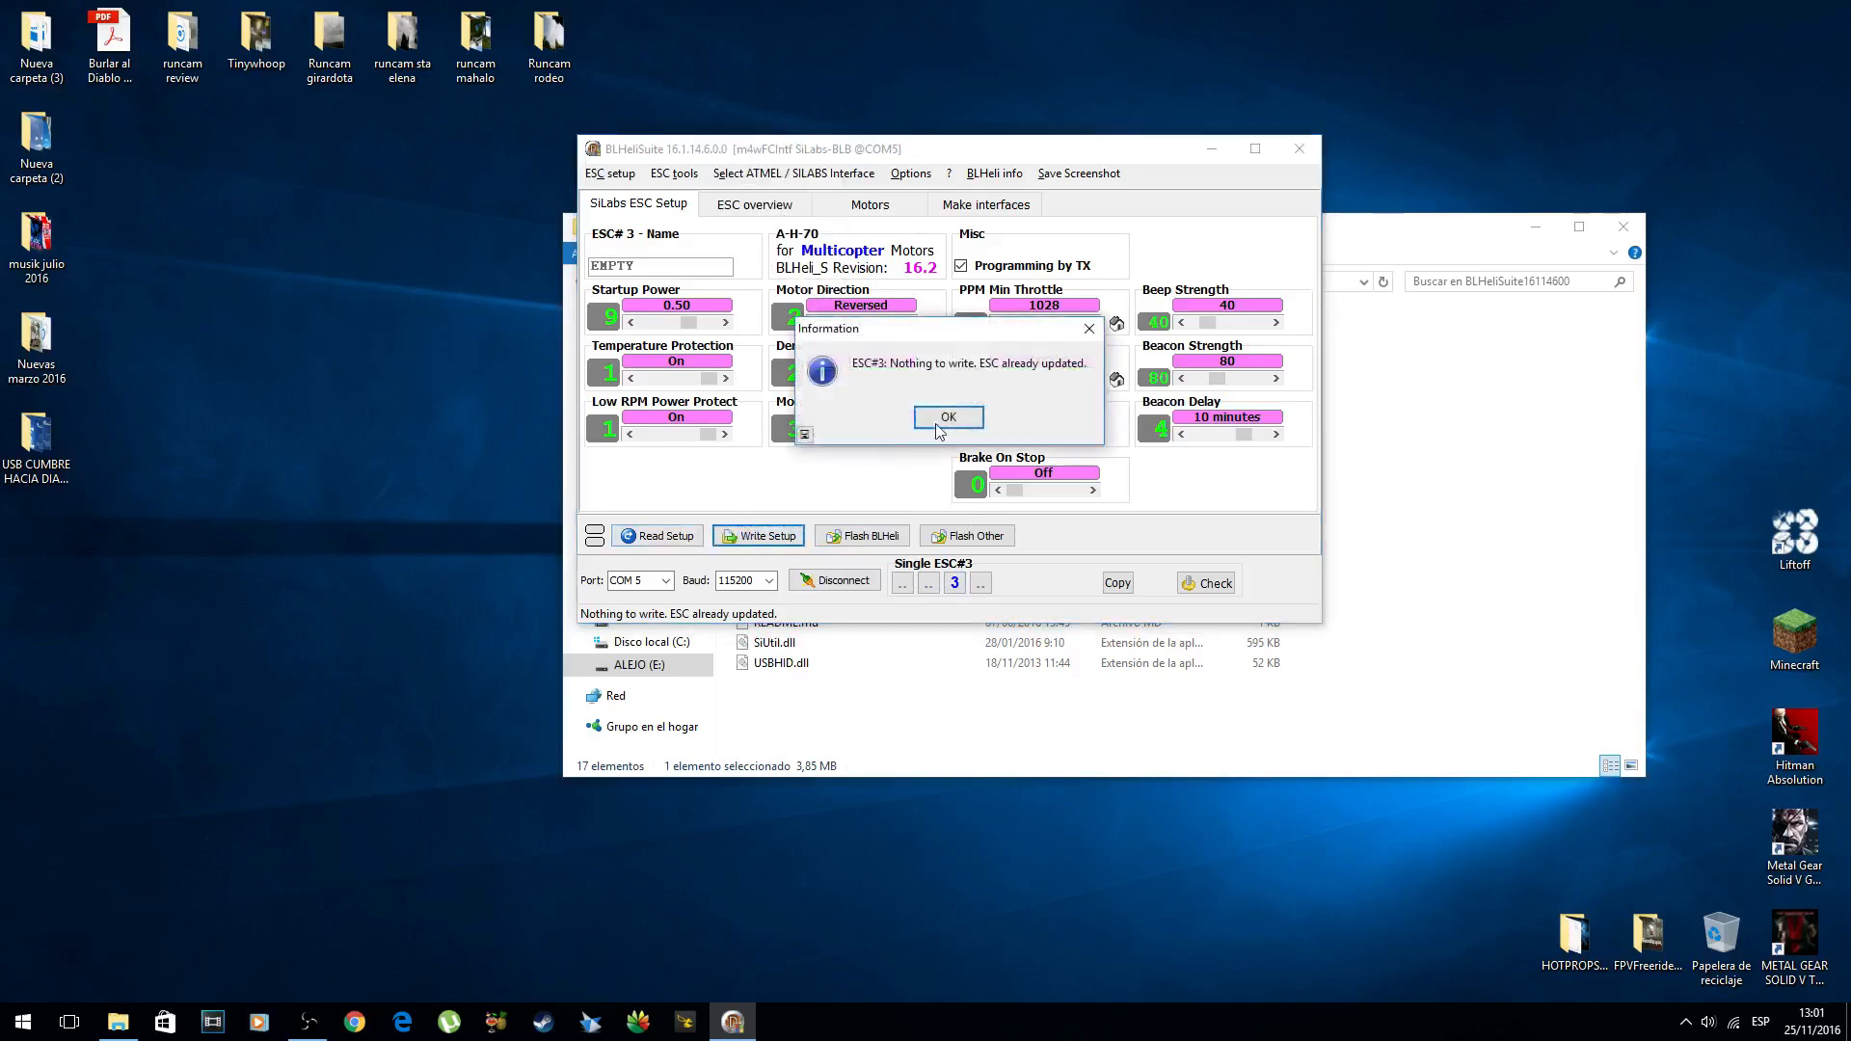
pyautogui.click(940, 417)
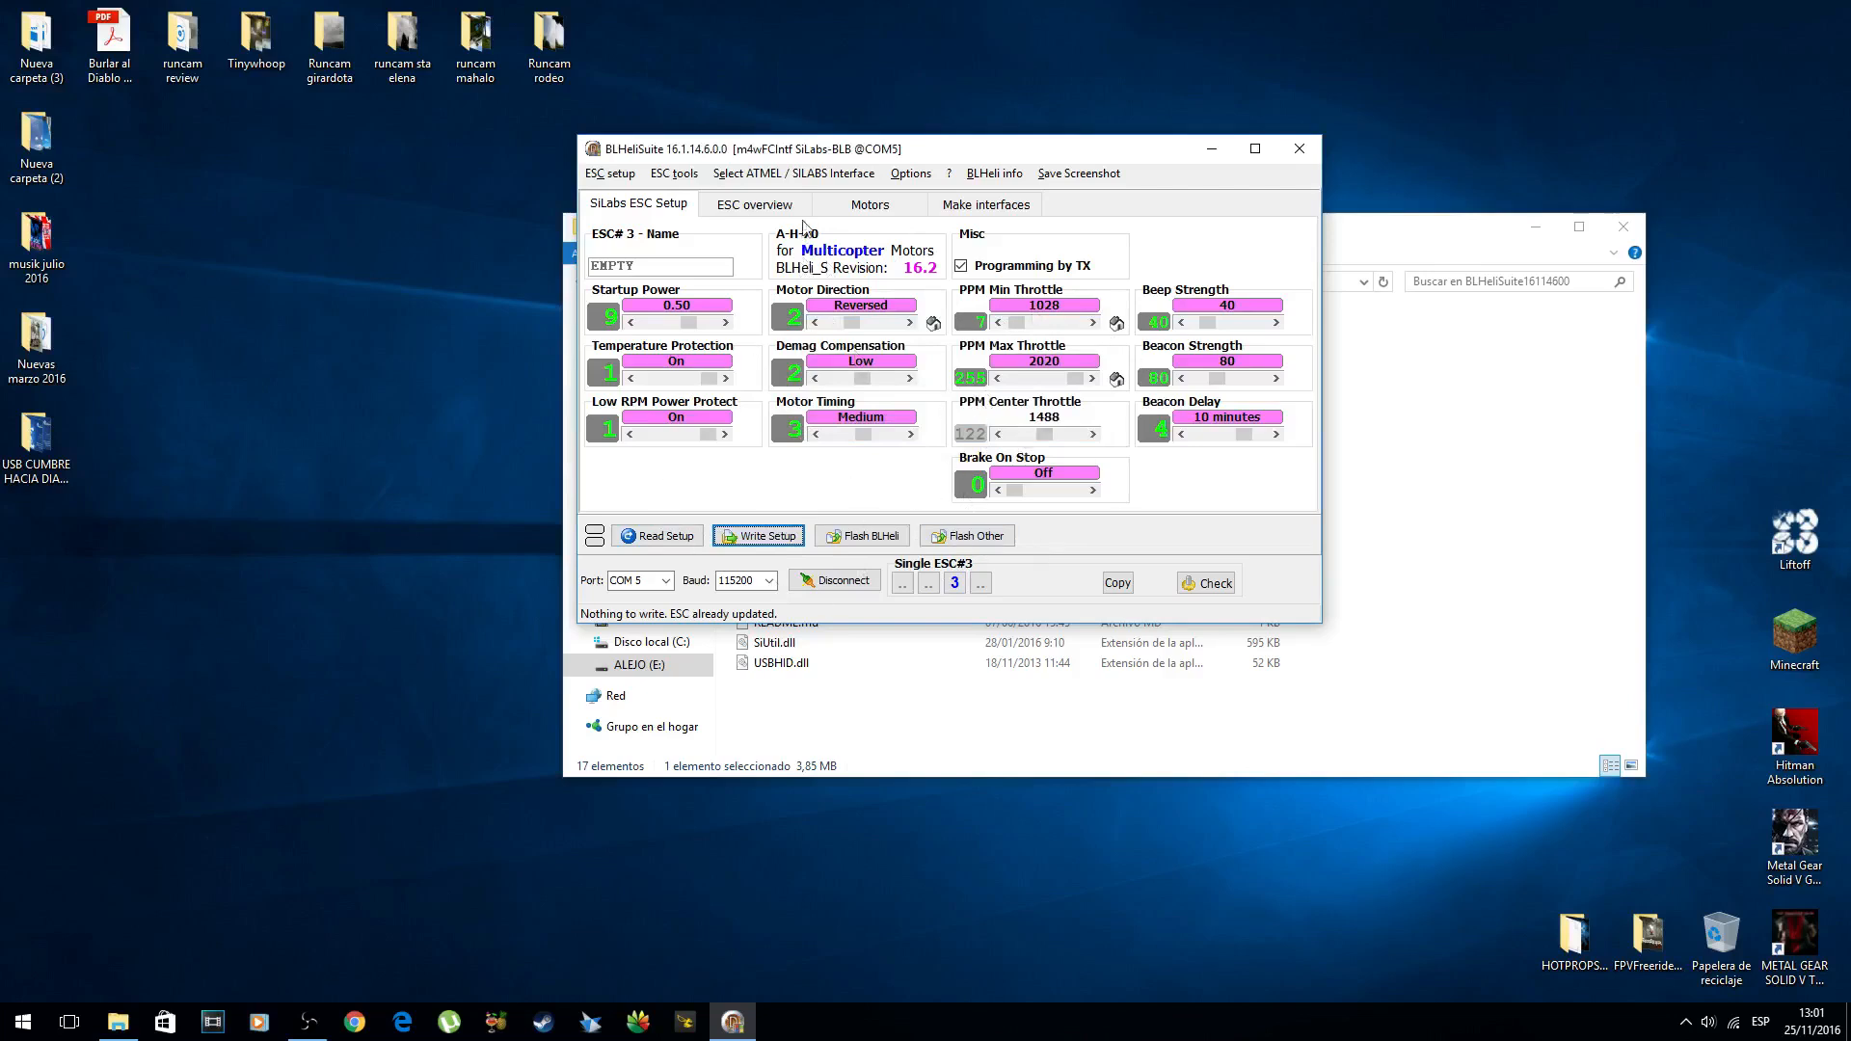
# Enable motor control and calibrate the ESCs of motors 1 to 4 from 1000 to 2000, confirming the power-off and power-on requests
pyautogui.click(865, 206)
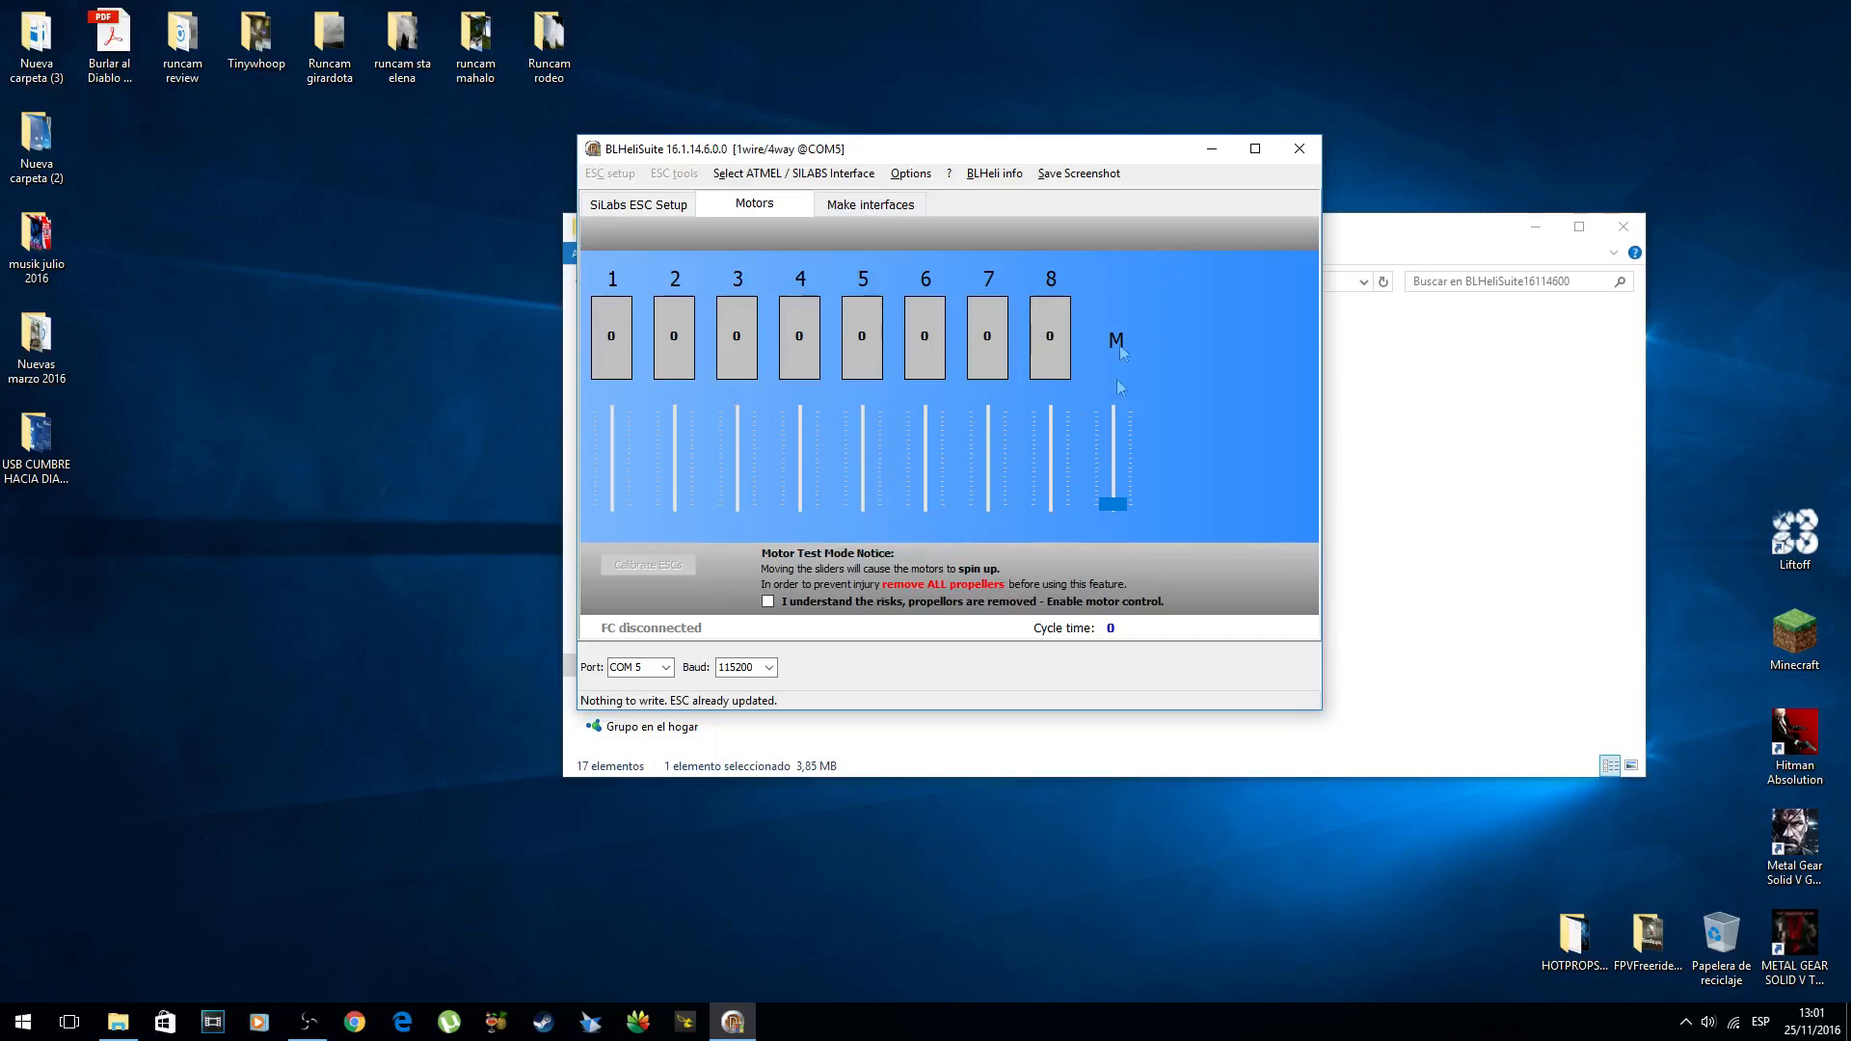
pyautogui.click(769, 602)
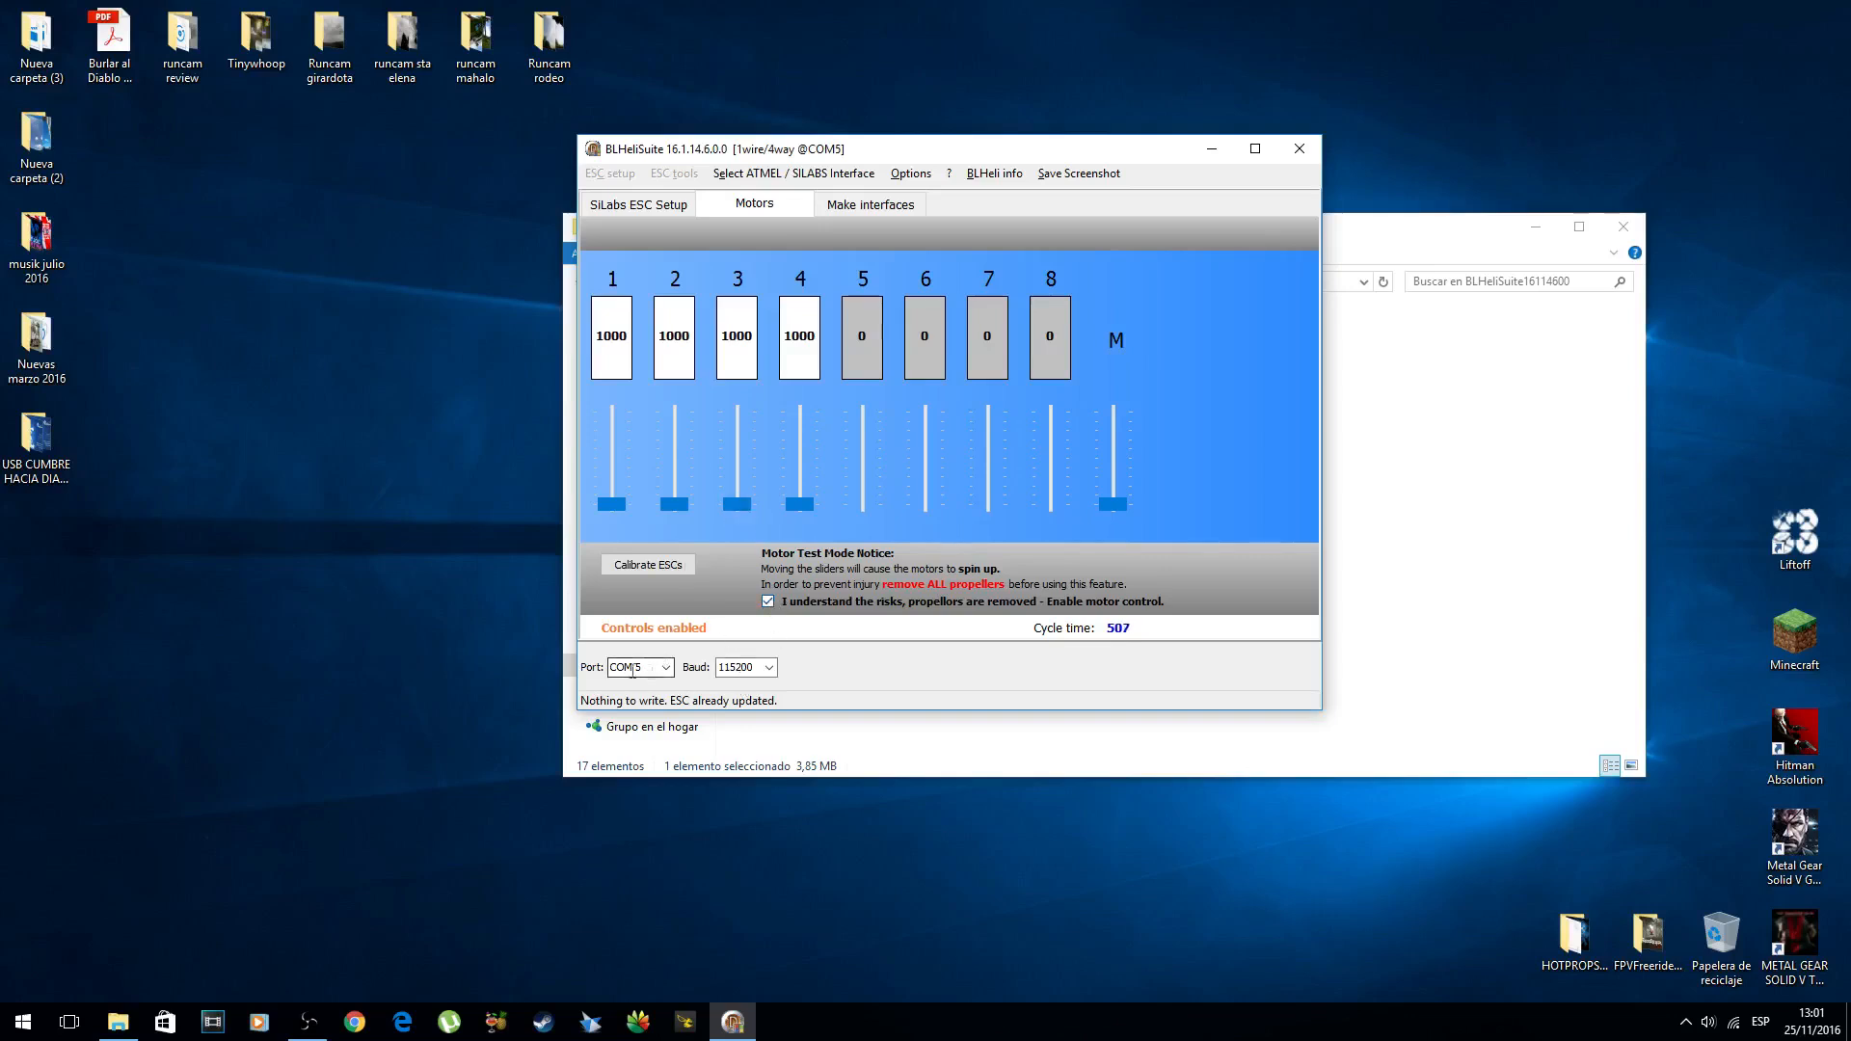
pyautogui.click(664, 576)
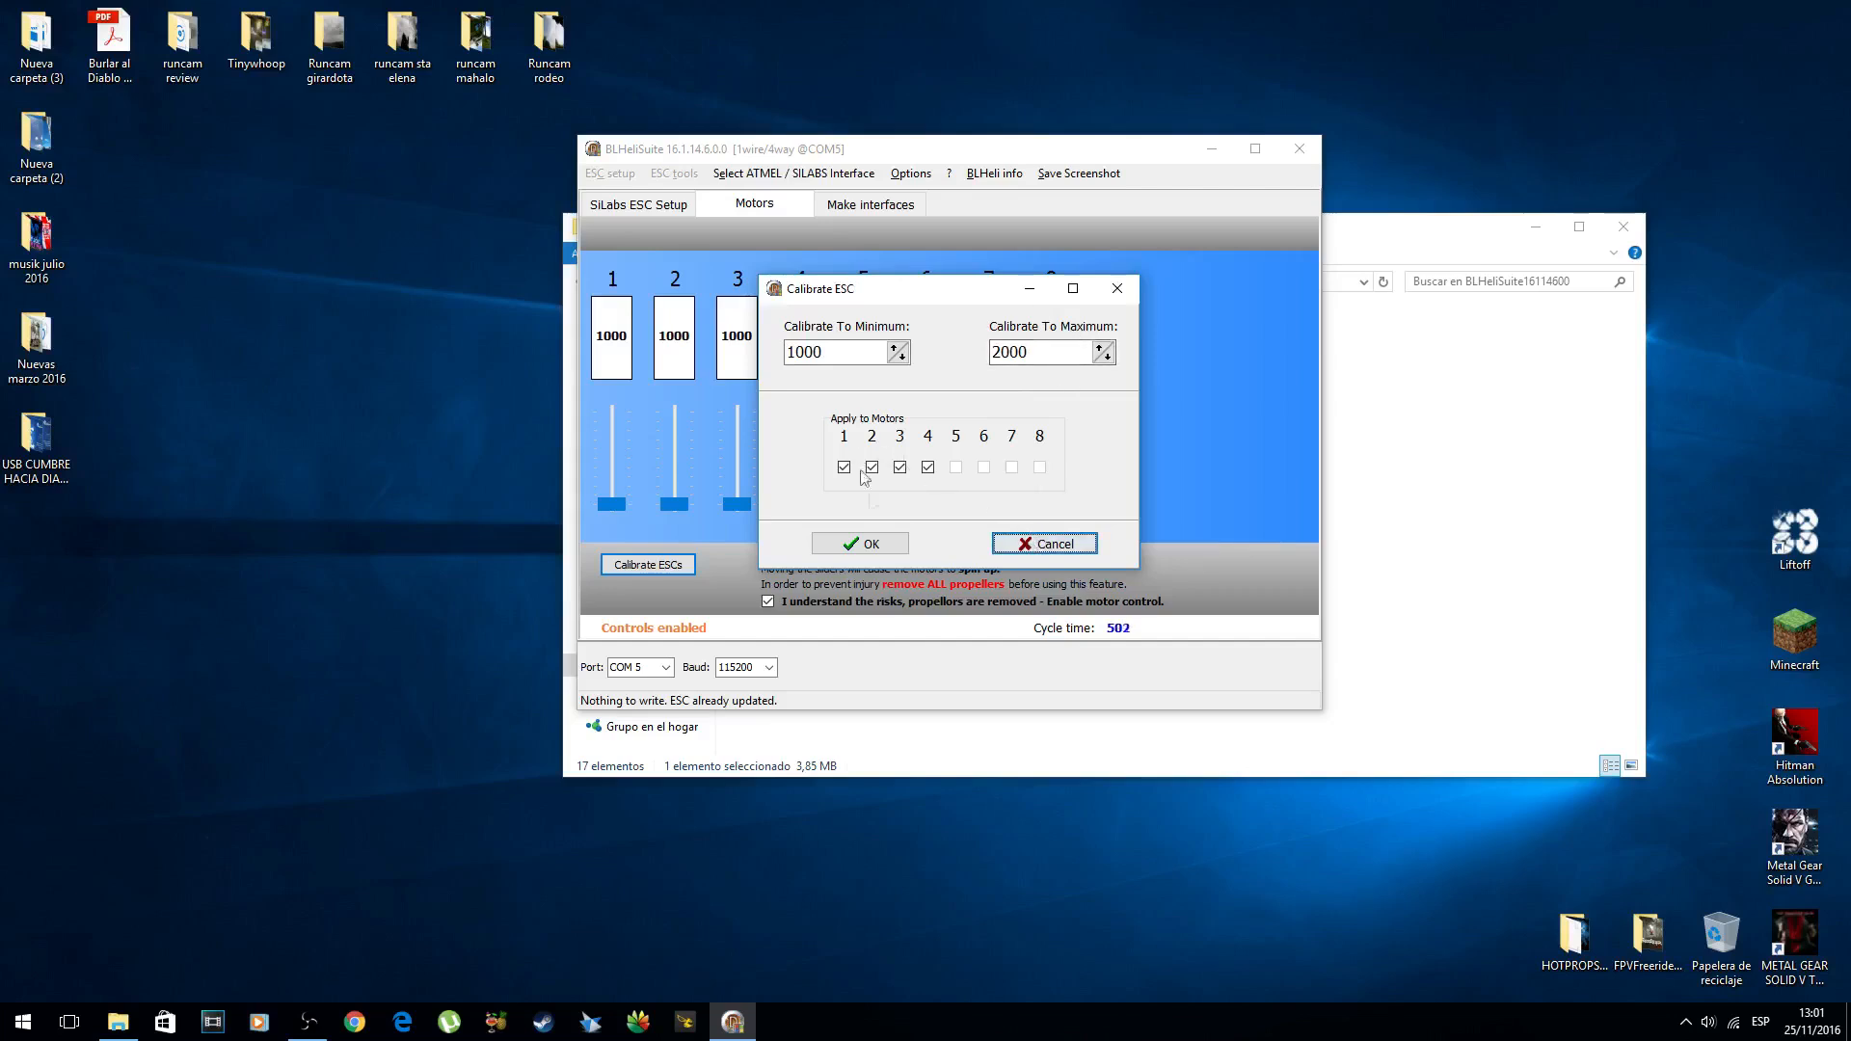
pyautogui.click(871, 546)
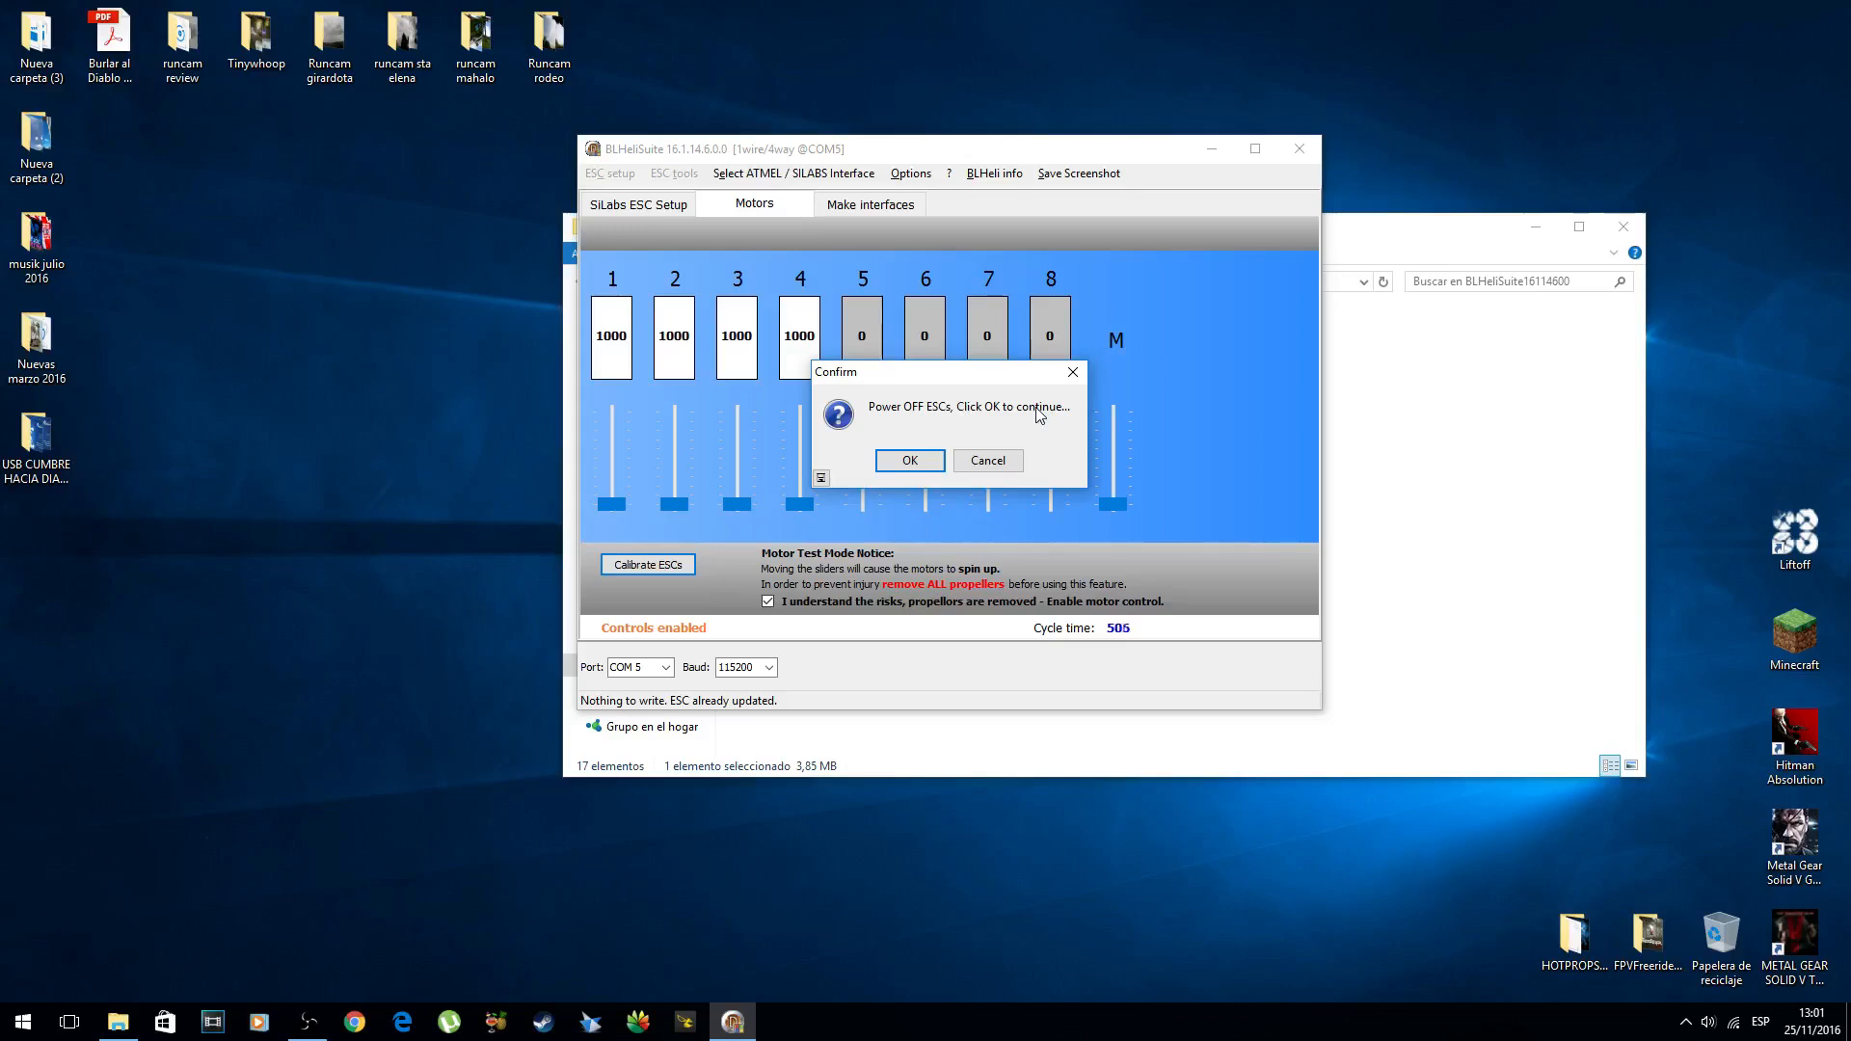
pyautogui.click(911, 460)
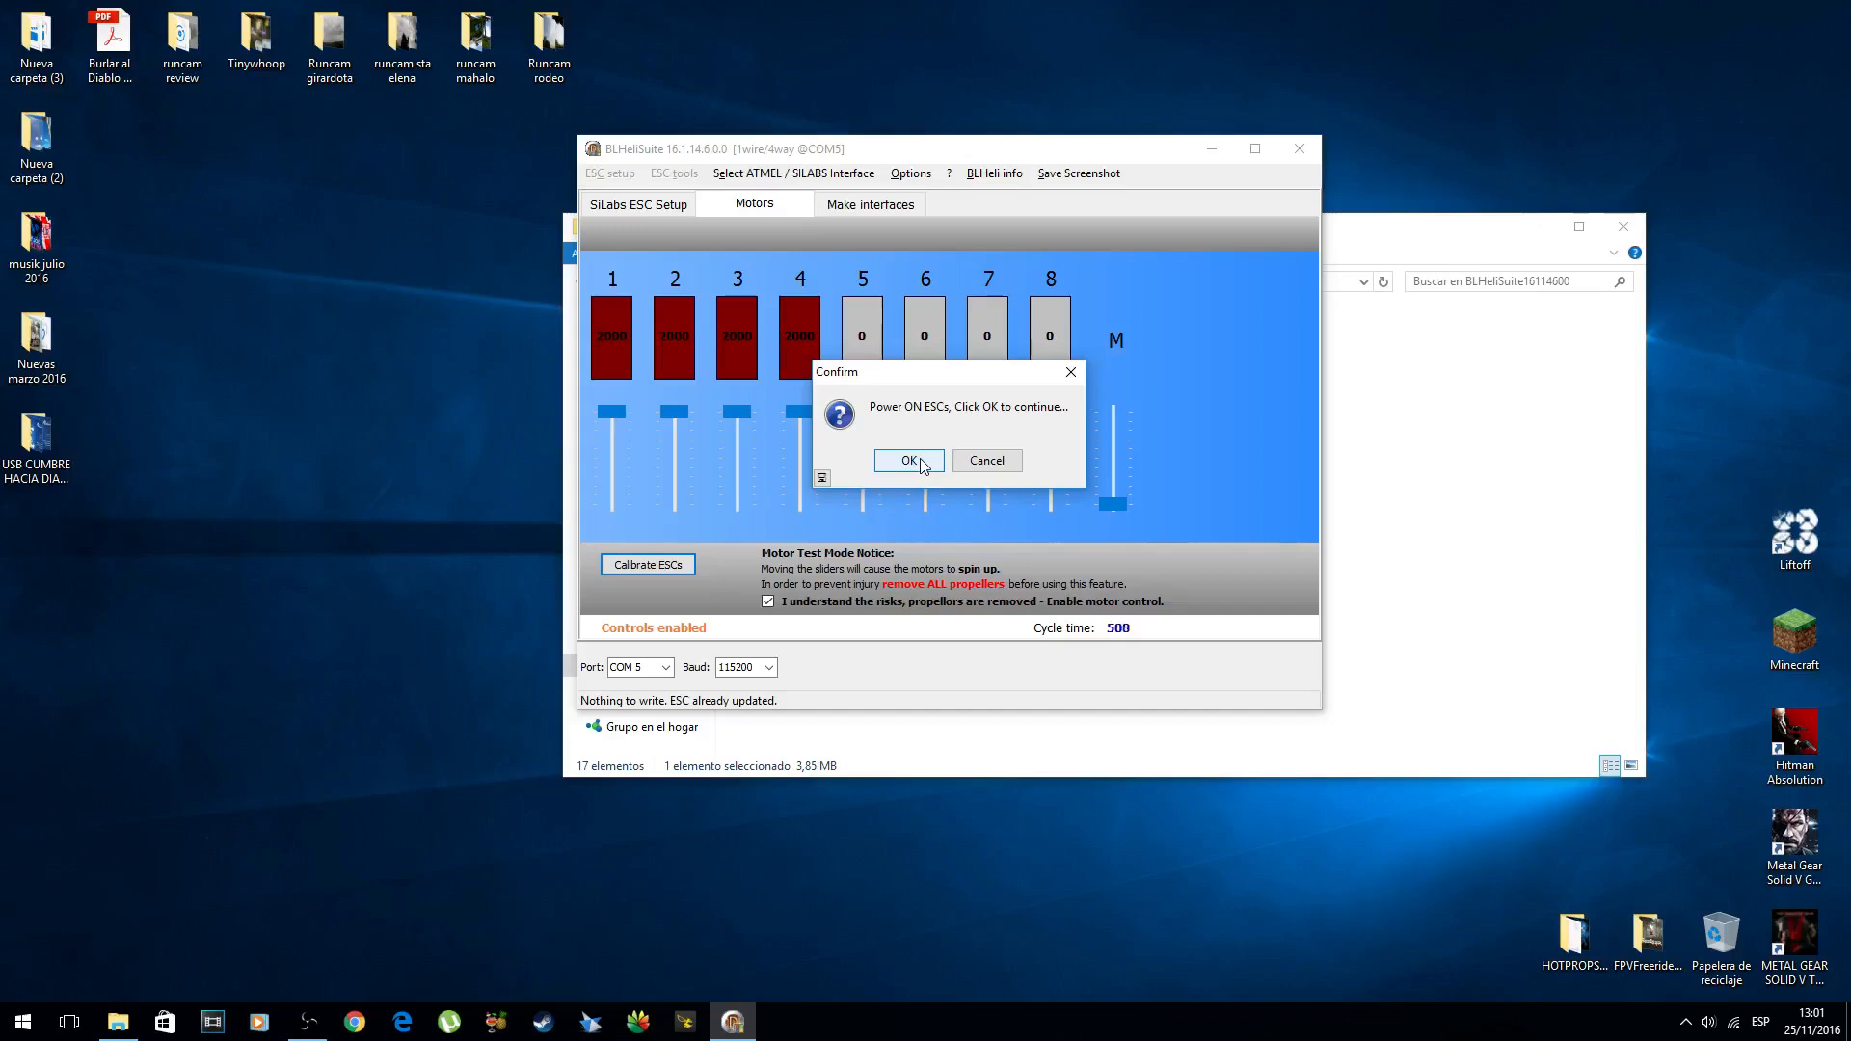
pyautogui.click(909, 461)
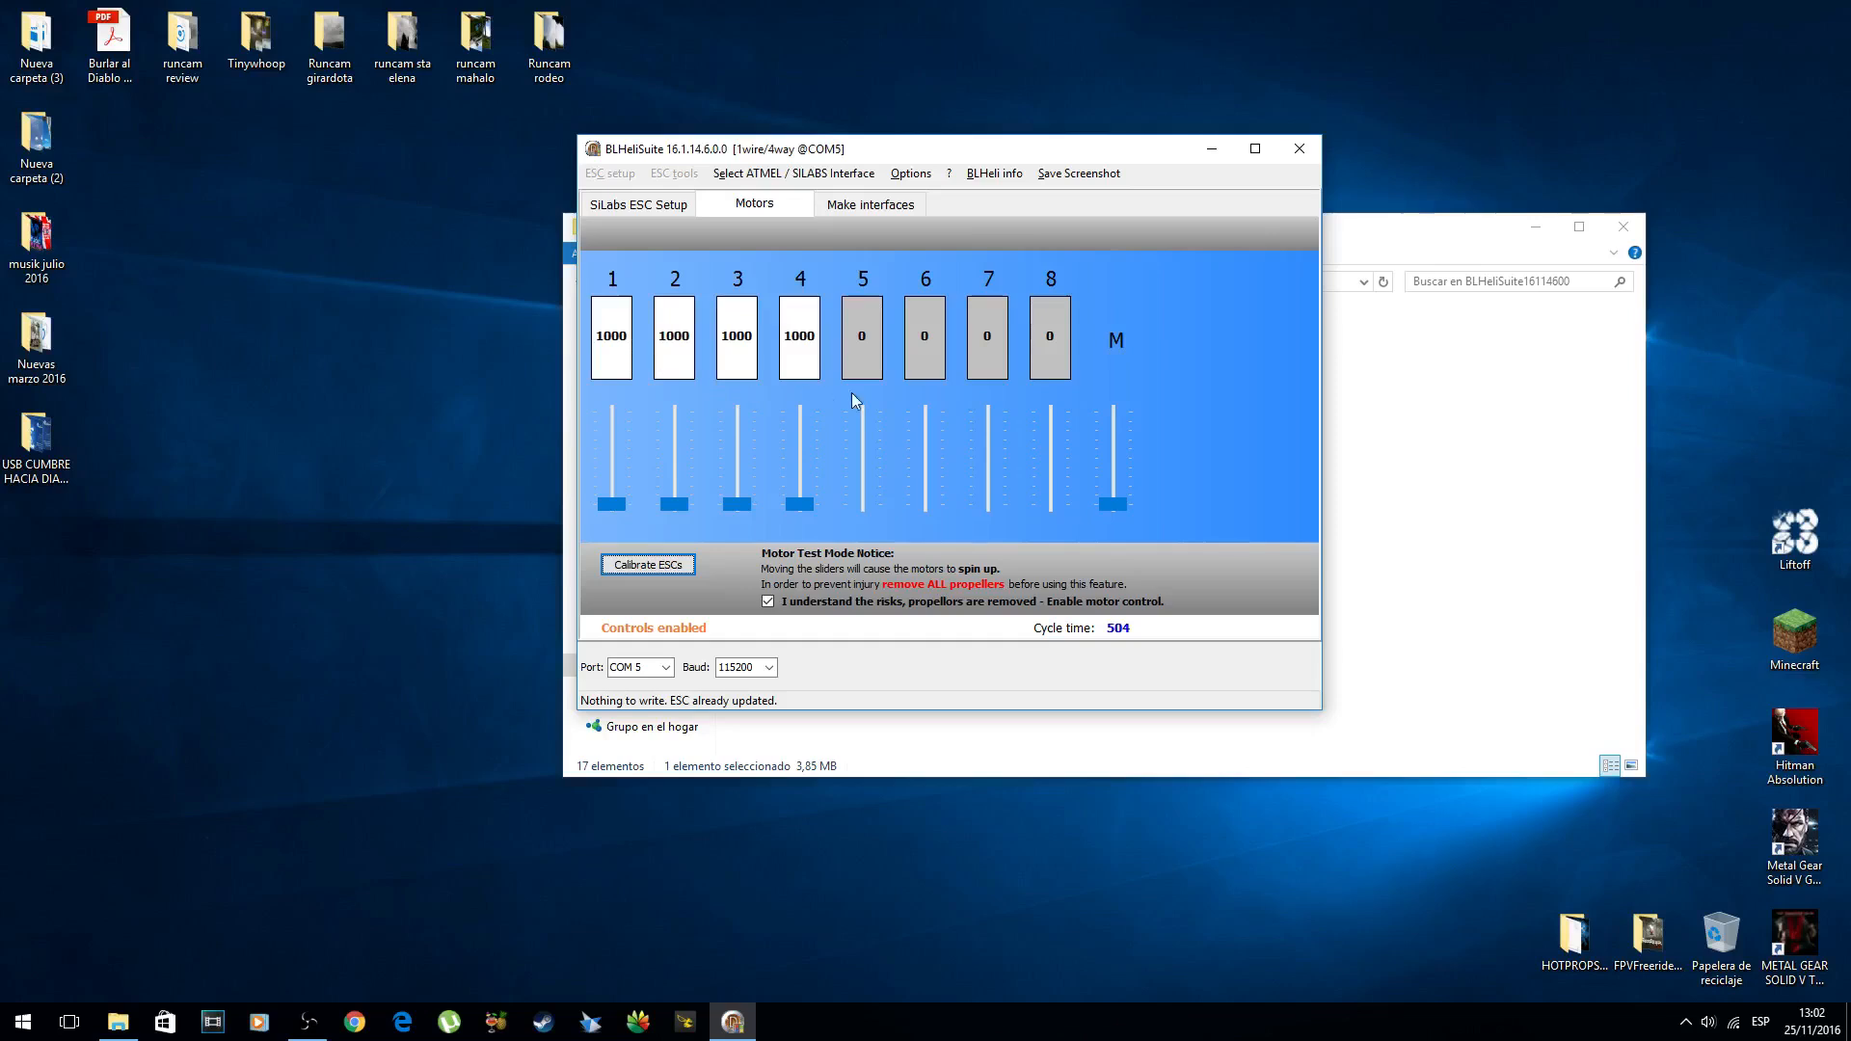
# Raise the master motor output in small increments to about 1024 to test when the motors spin, and return it to minimum
pyautogui.click(1109, 507)
pyautogui.press('Up')
pyautogui.press('Up')
pyautogui.press('Up')
pyautogui.press('Up')
pyautogui.press('Up')
pyautogui.press('Up')
pyautogui.press('Up')
pyautogui.press('Up')
pyautogui.press('Up')
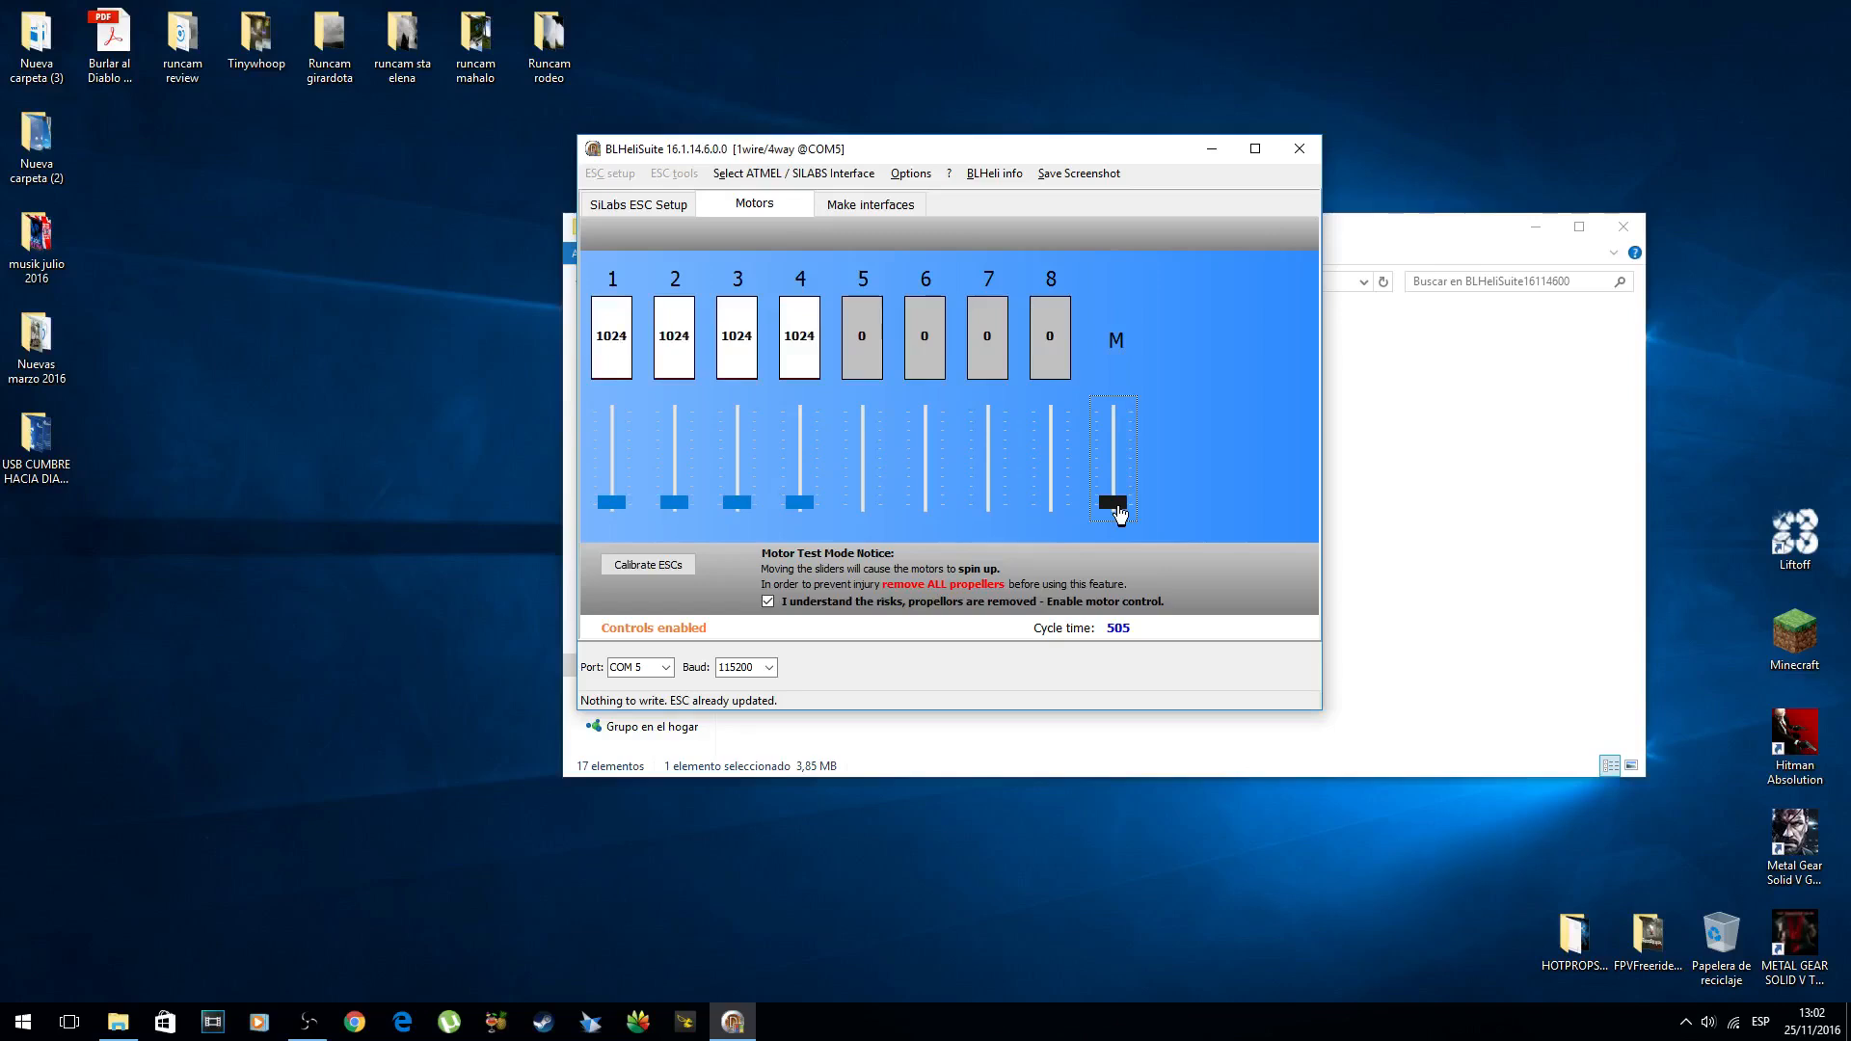
pyautogui.press('Down')
pyautogui.press('Up')
pyautogui.press('Up')
pyautogui.moveTo(1114, 502); pyautogui.dragTo(1115, 540)
# Return to the SiLabs ESC setup and close both BLHeliSuite and the file explorer window
pyautogui.click(639, 207)
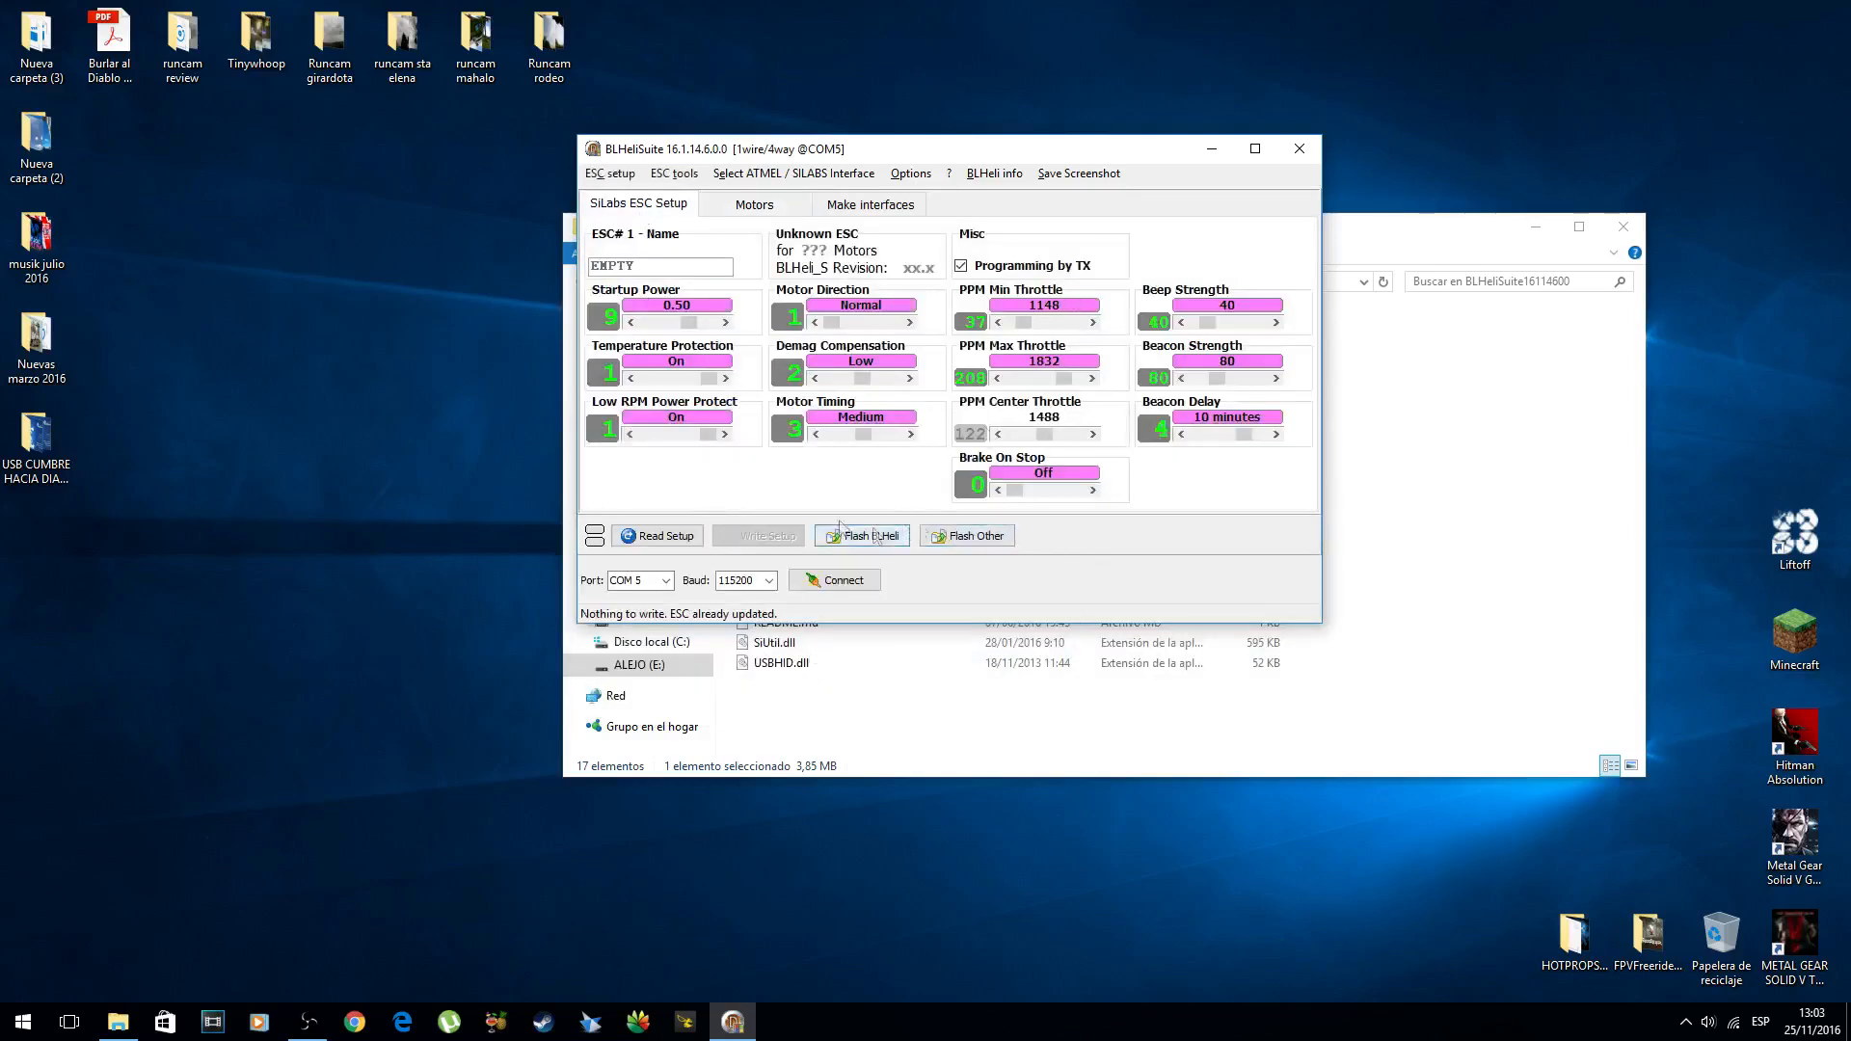
pyautogui.click(1299, 148)
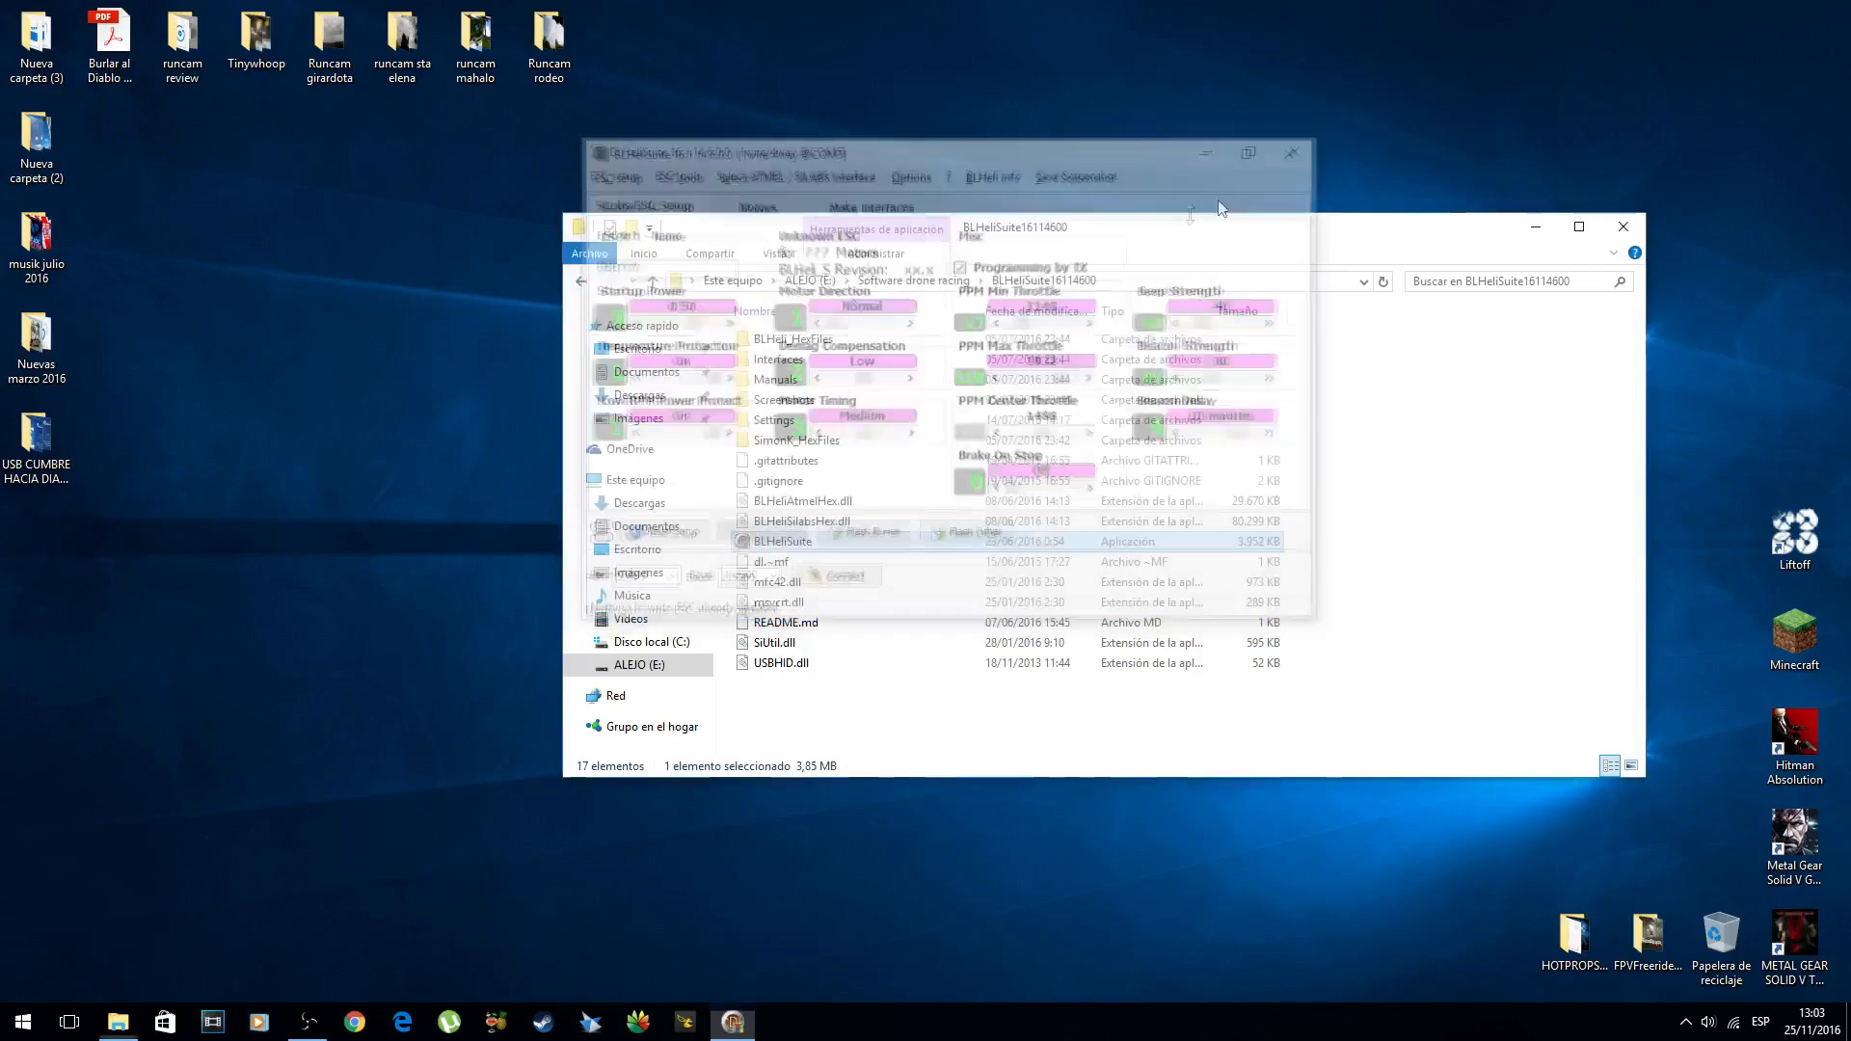
pyautogui.click(1624, 226)
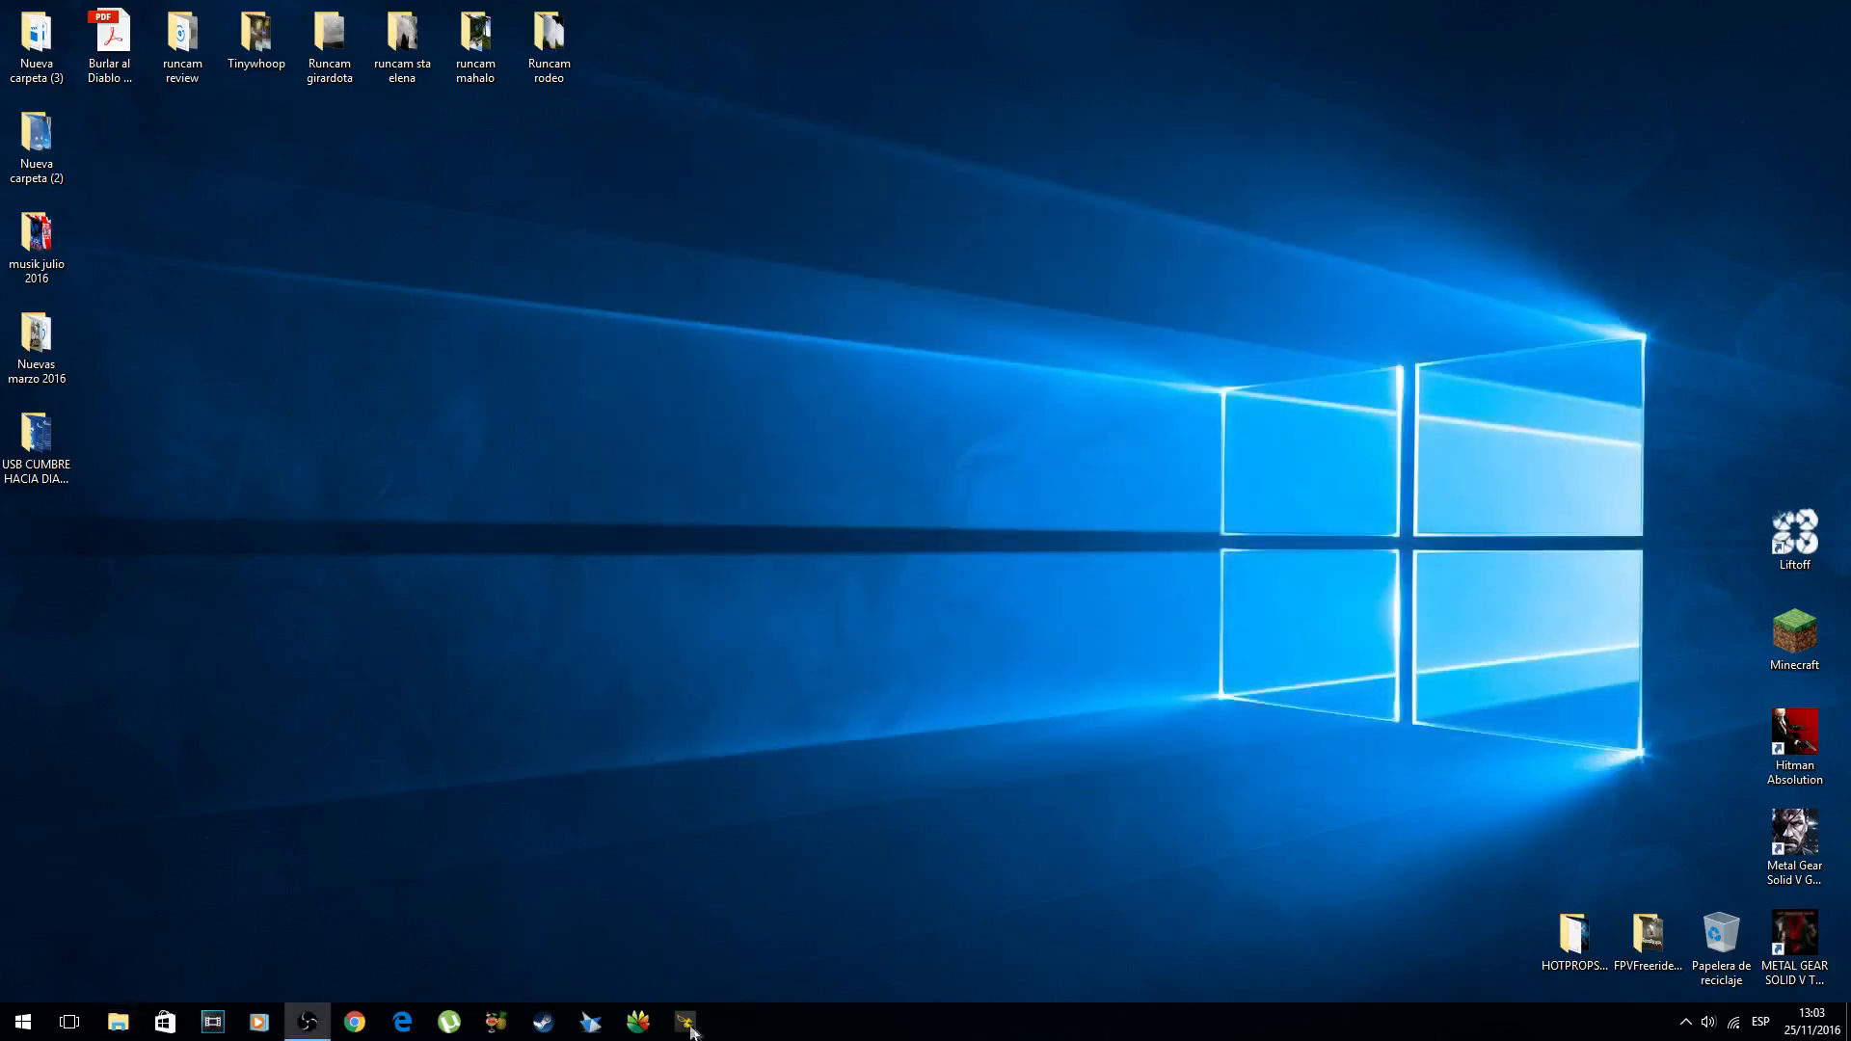
# Switch to Betaflight Configurator, connect to the flight controller on COM5 at 115200 baud, and open its configuration page
pyautogui.click(685, 1023)
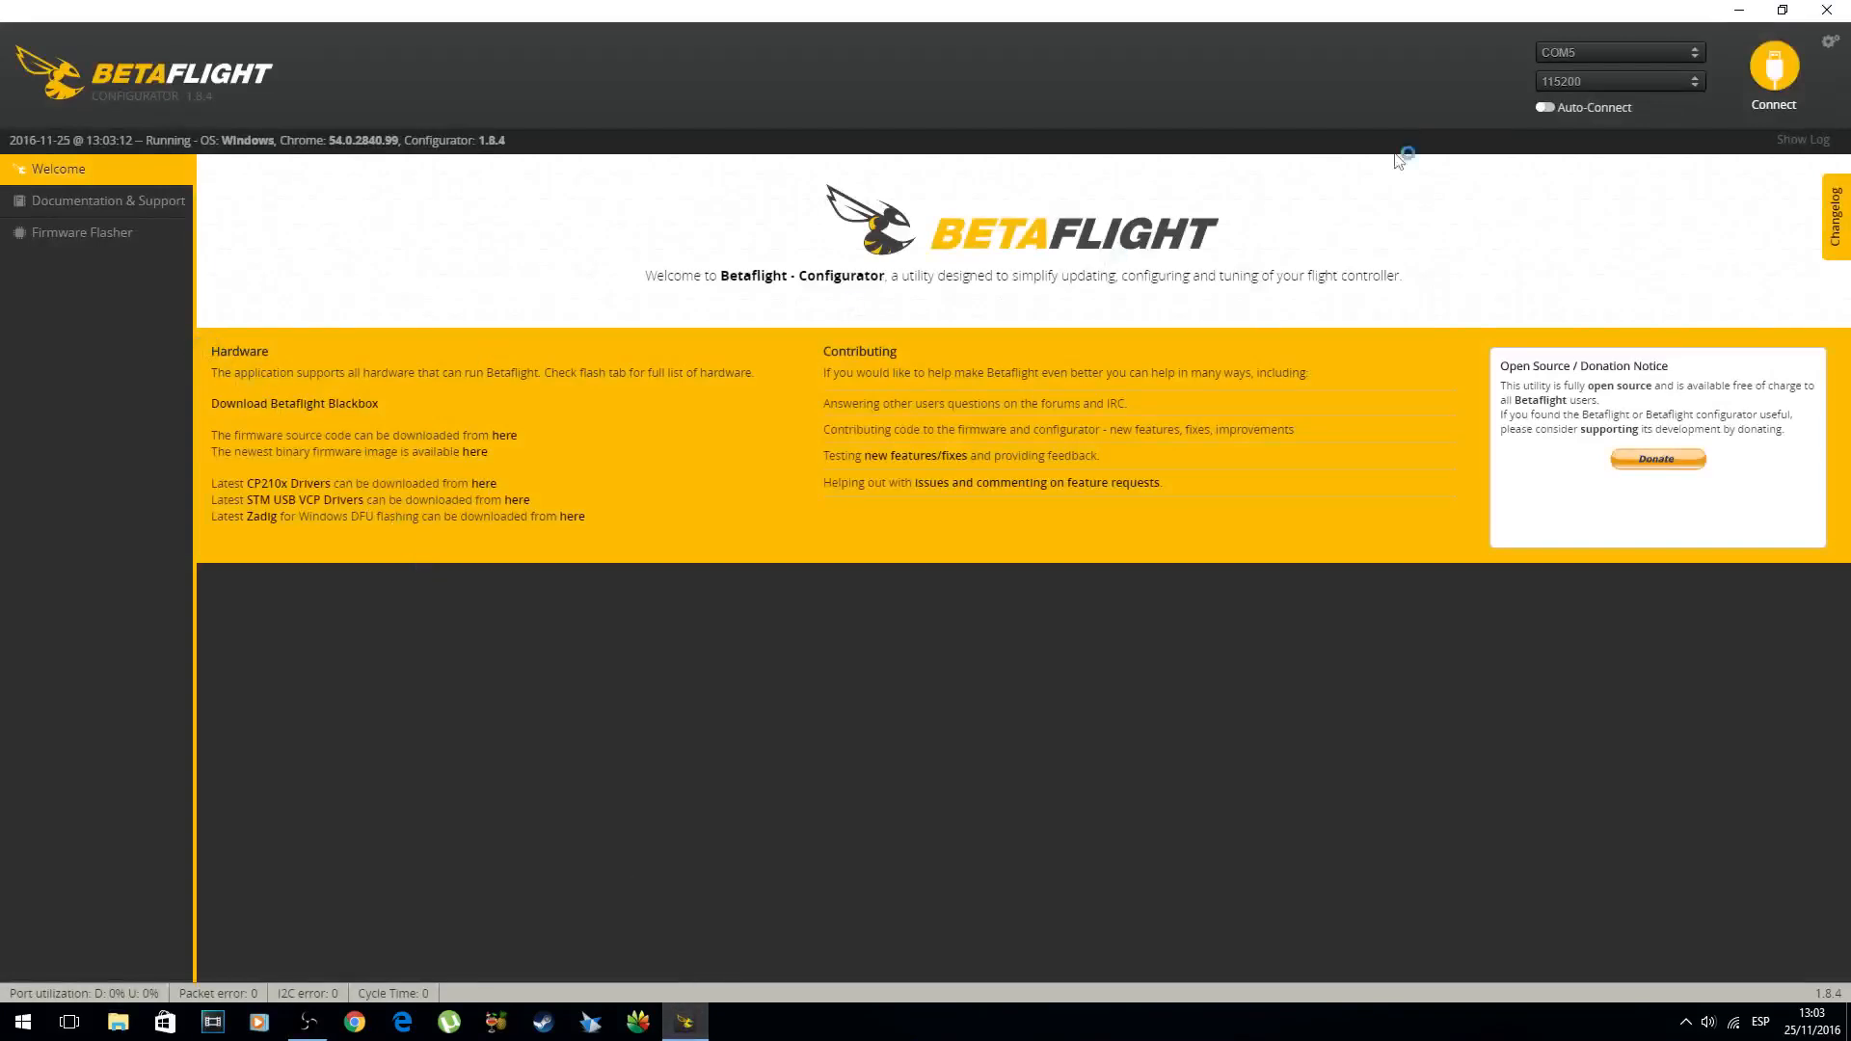
pyautogui.click(1786, 71)
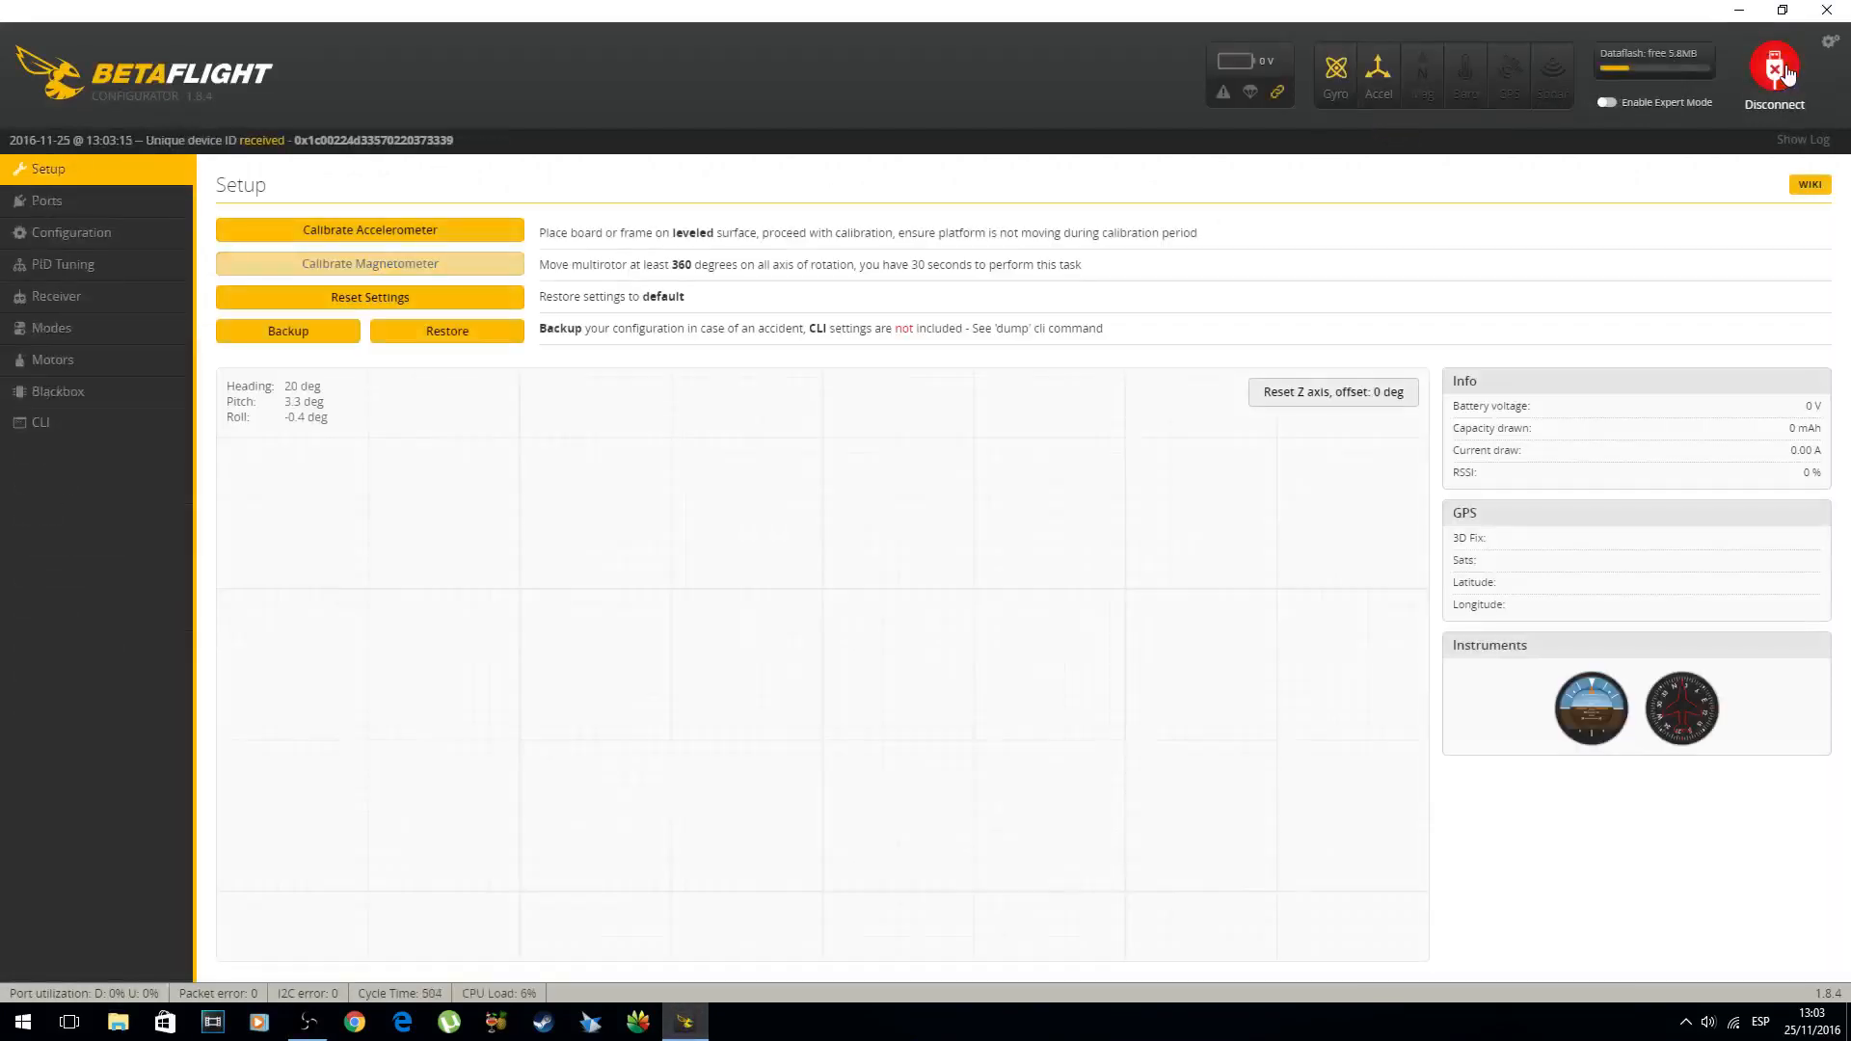
pyautogui.click(99, 234)
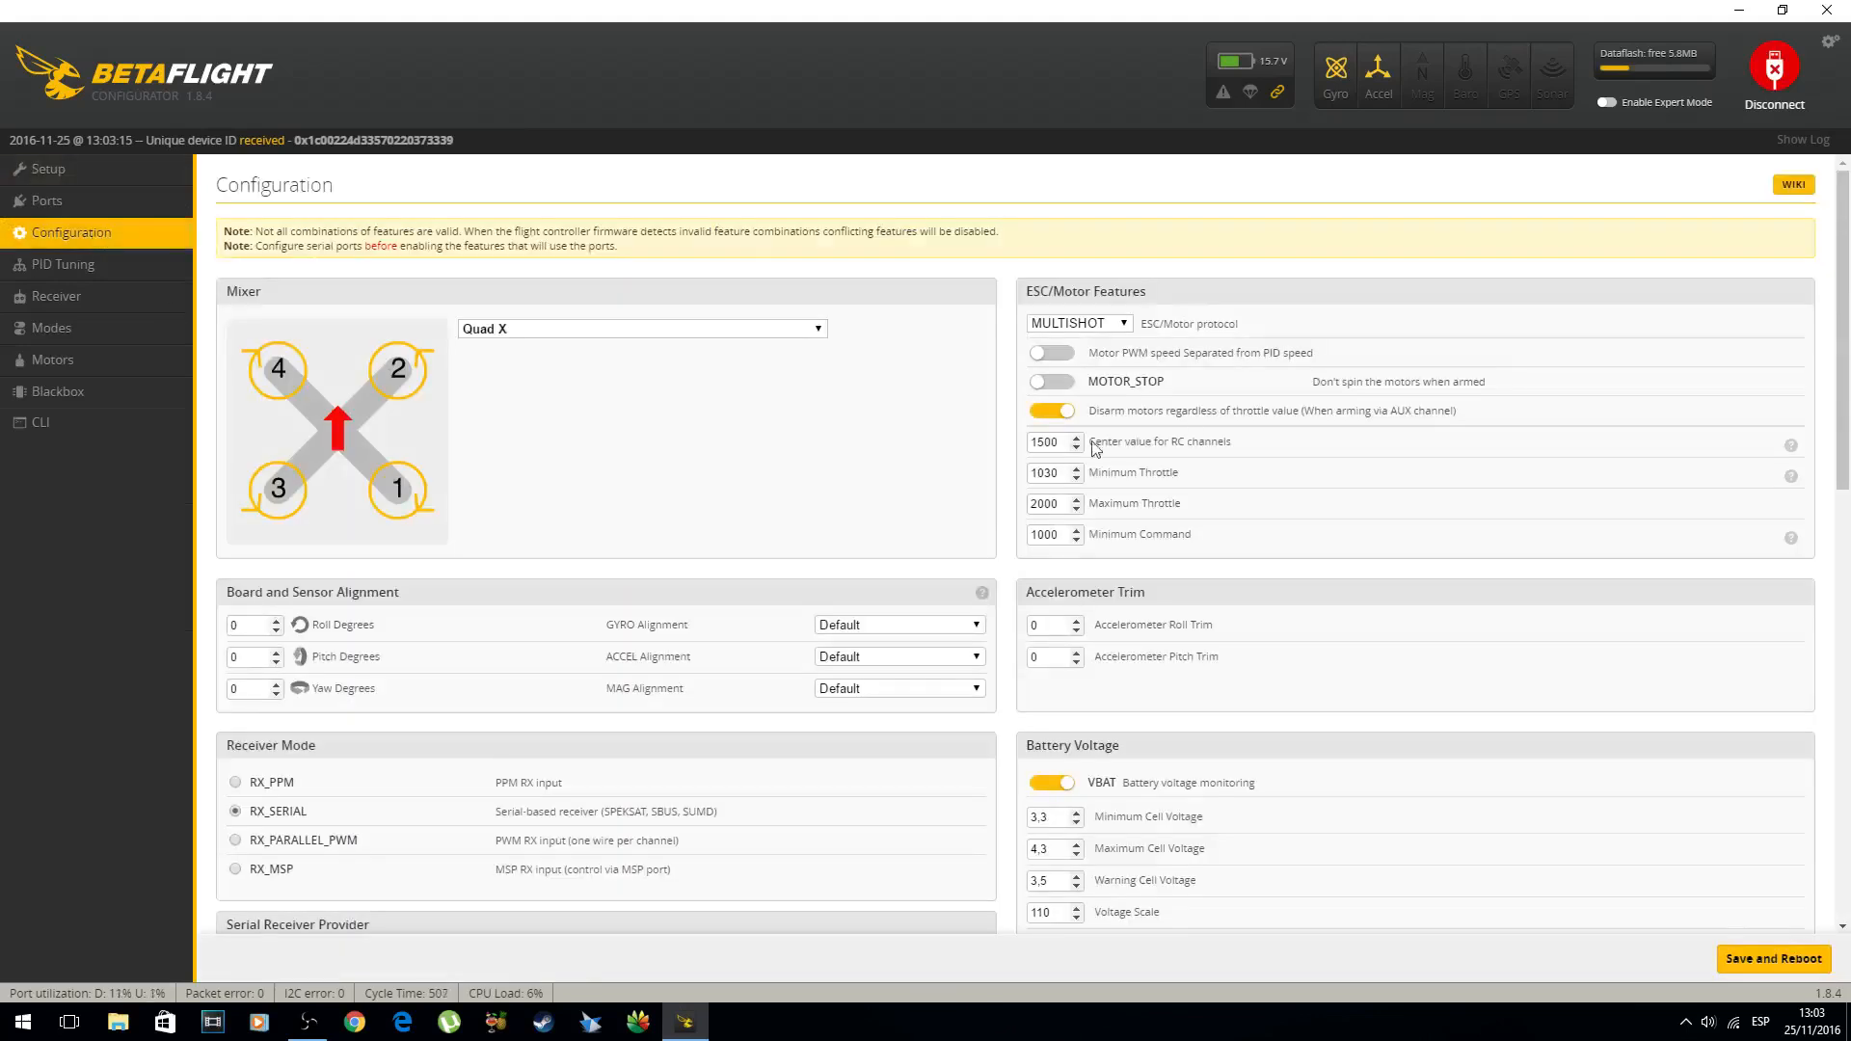
# Set the Minimum Throttle to 1025, then save the configuration and reboot the board
pyautogui.click(1076, 477)
pyautogui.click(1076, 477)
pyautogui.click(1762, 962)
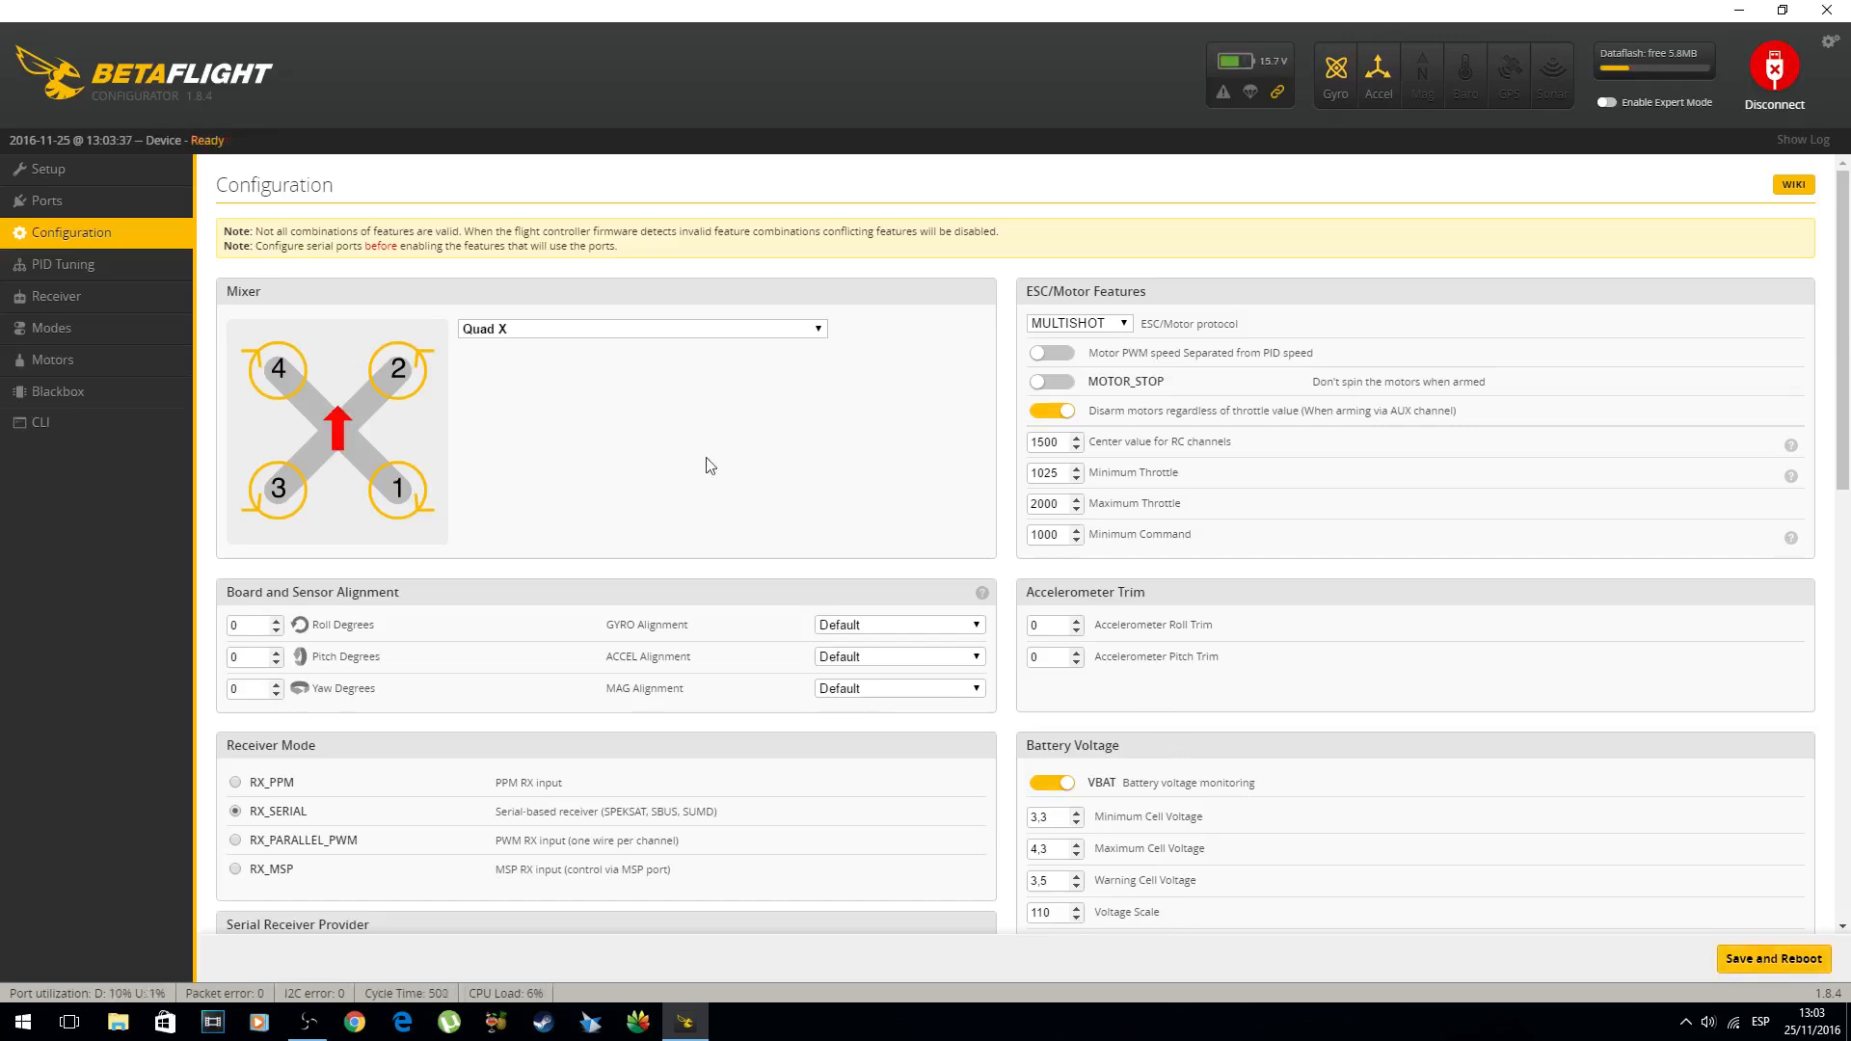
# Disconnect the flight controller and close Betaflight Configurator
pyautogui.click(1769, 75)
pyautogui.click(1836, 8)
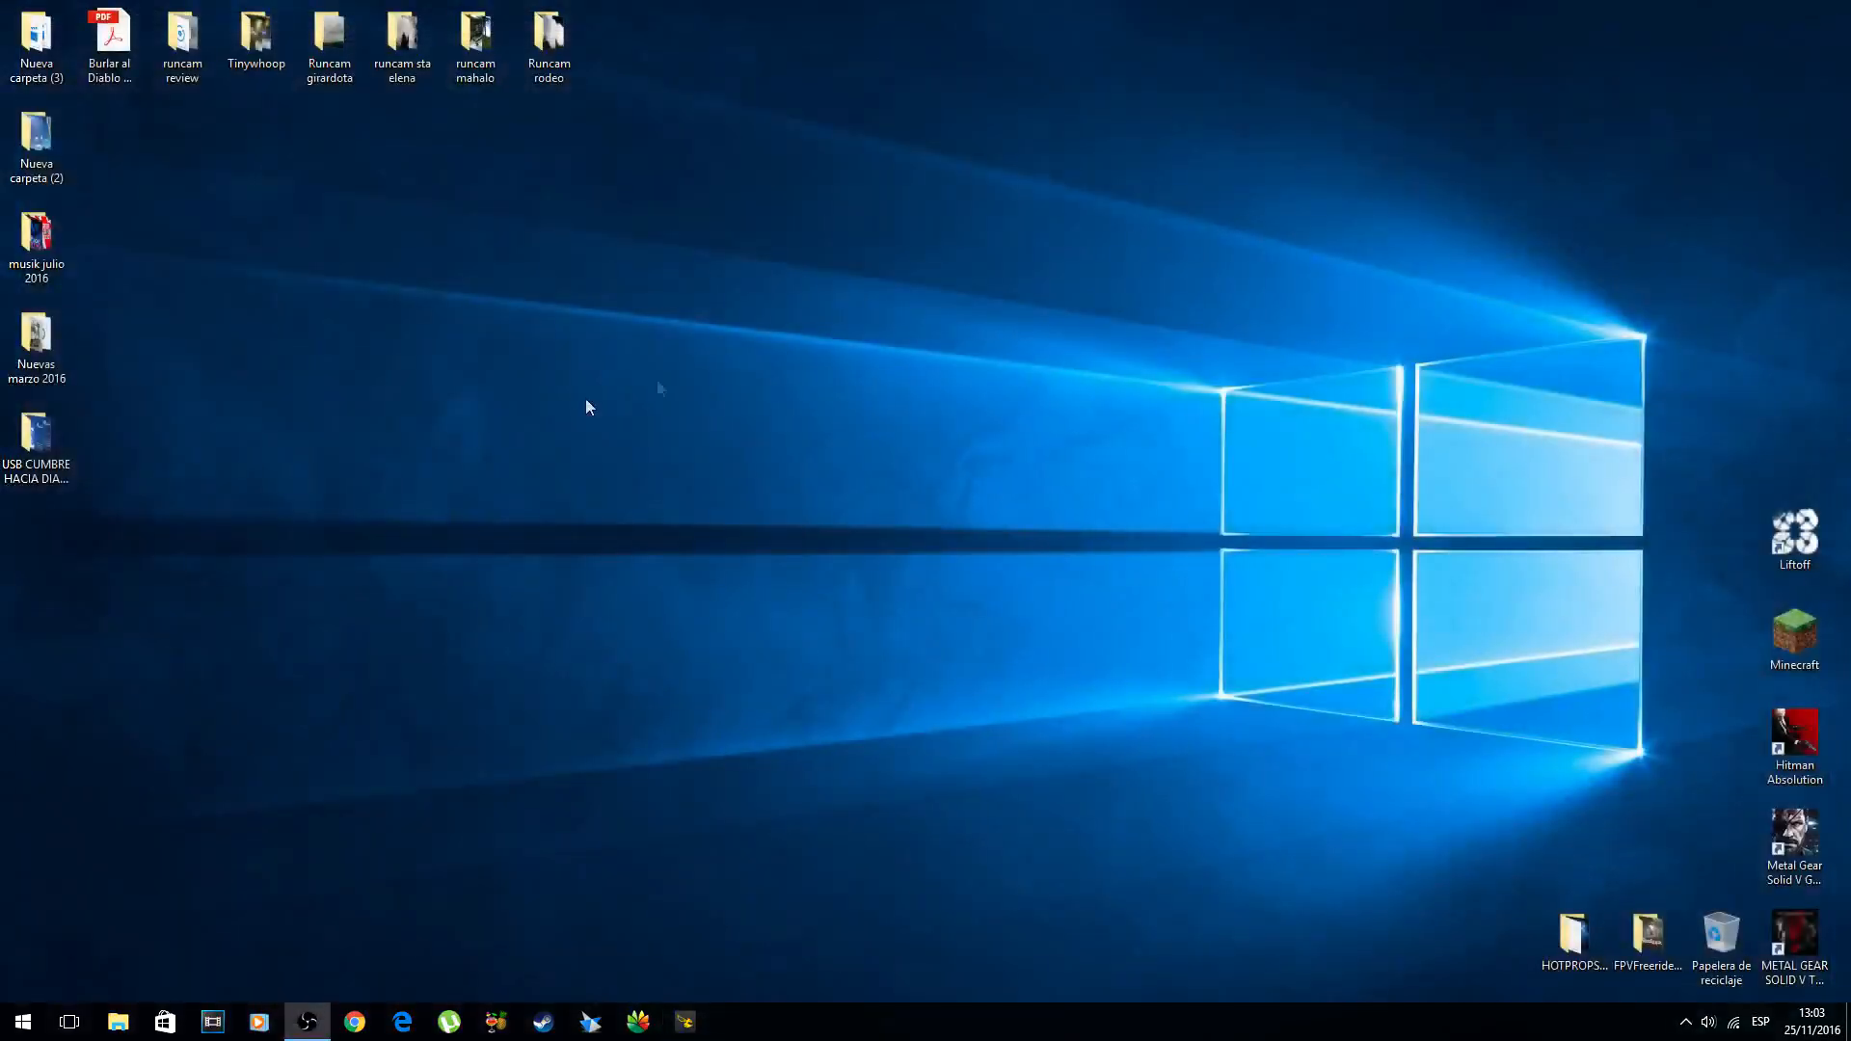